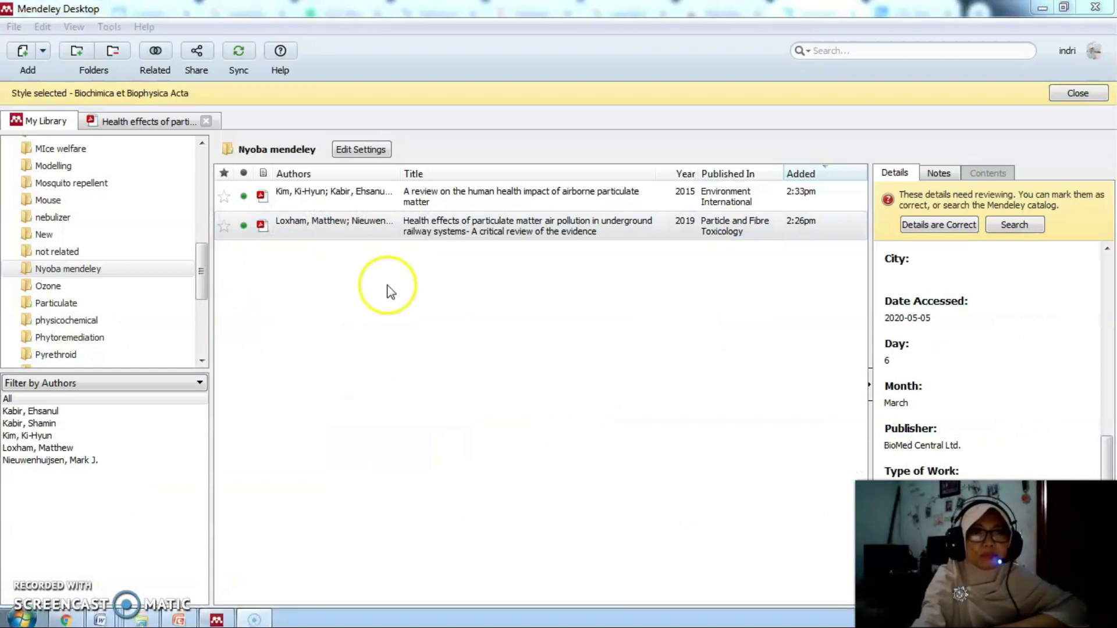
pyautogui.moveTo(201, 265); pyautogui.dragTo(187, 154)
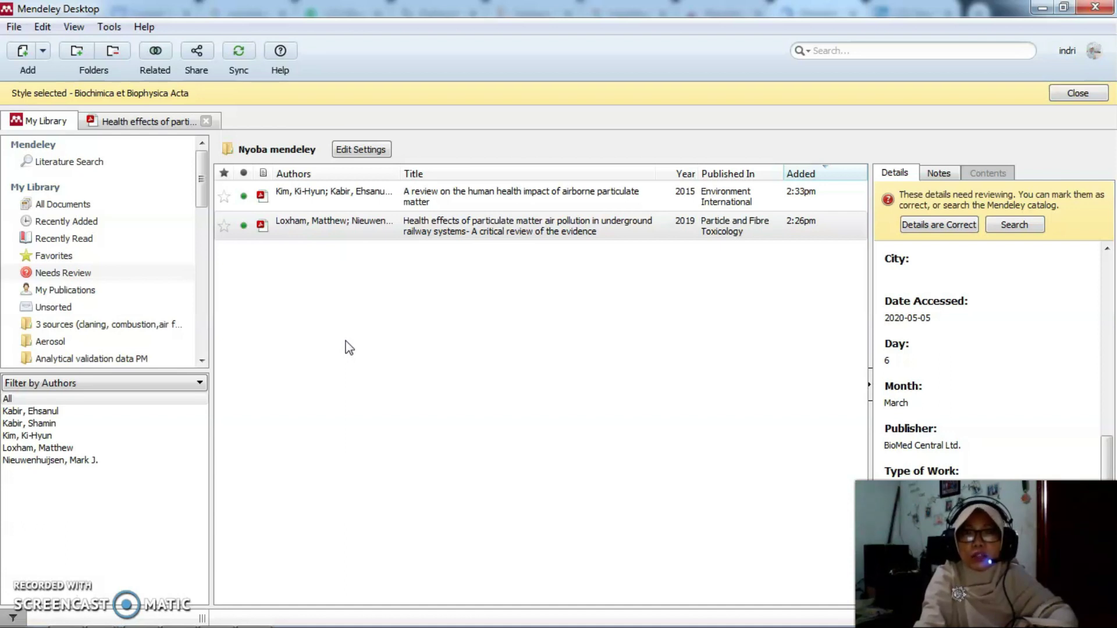
pyautogui.click(286, 309)
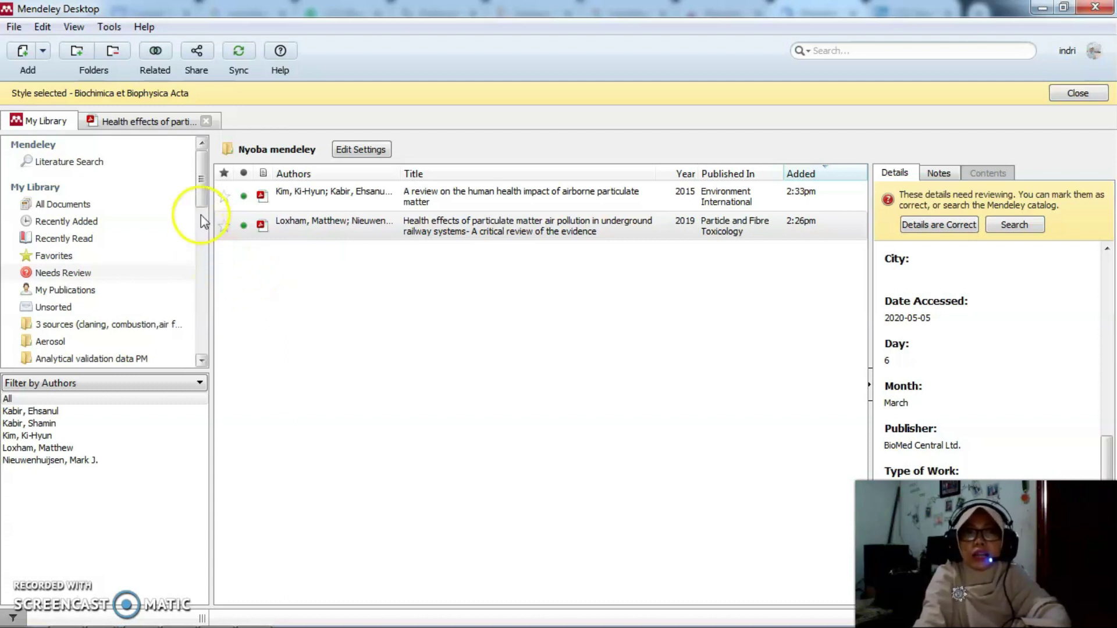
pyautogui.moveTo(202, 202); pyautogui.dragTo(209, 368)
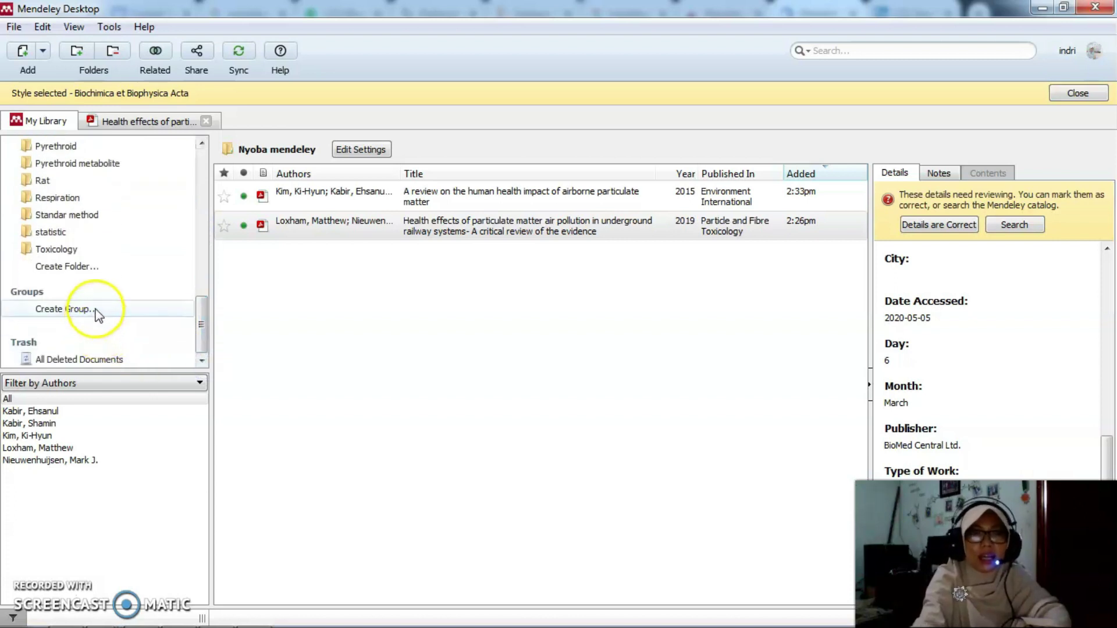
pyautogui.click(96, 265)
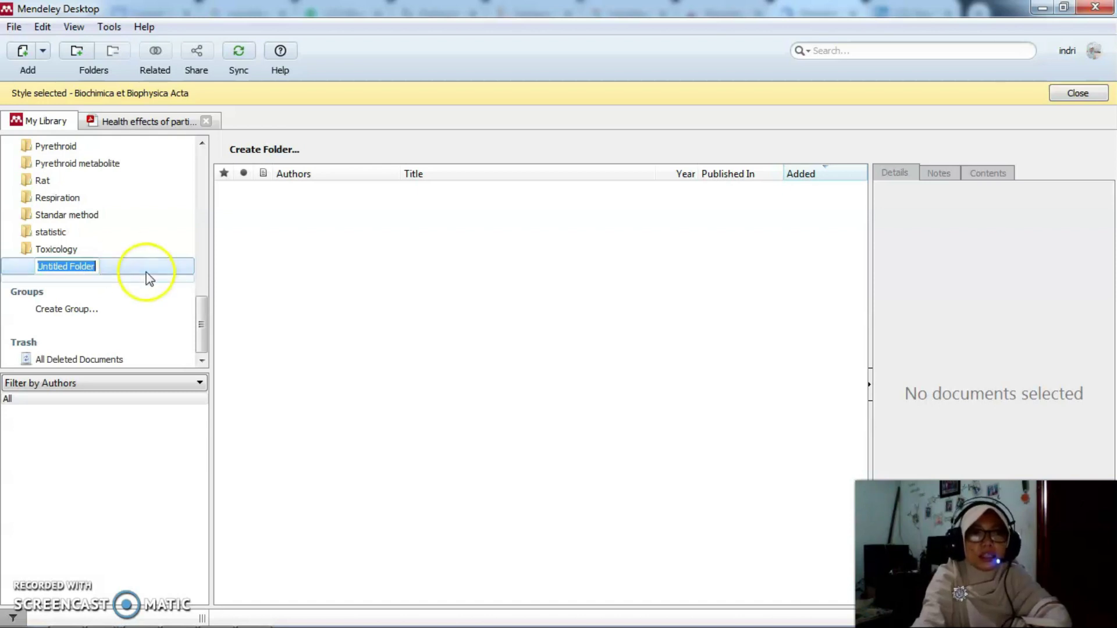
pyautogui.click(199, 306)
pyautogui.rightClick(195, 274)
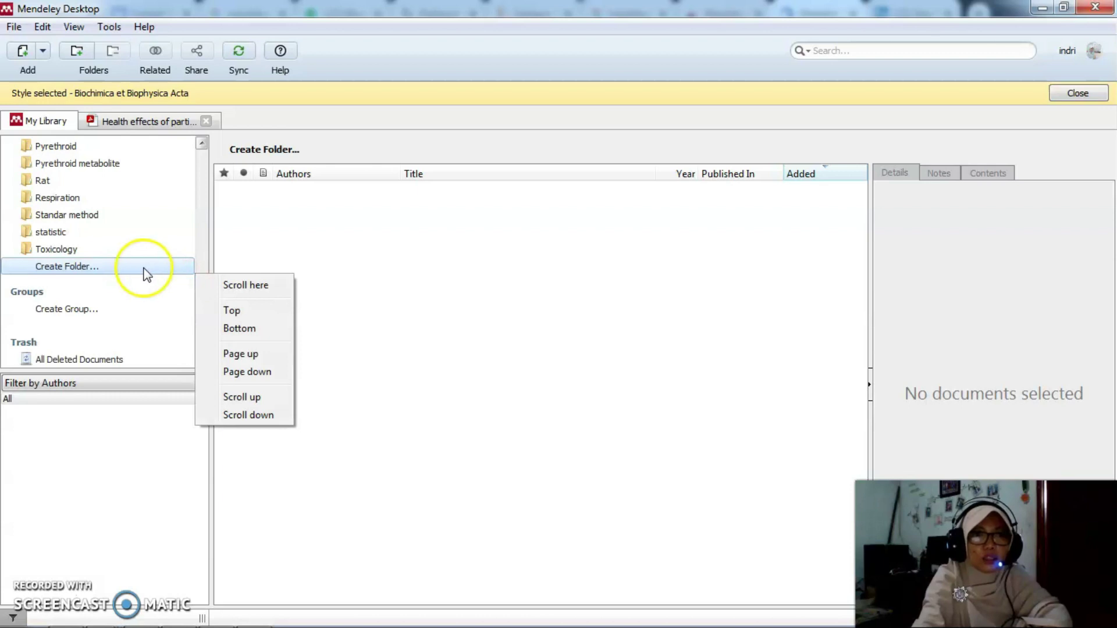
pyautogui.click(281, 240)
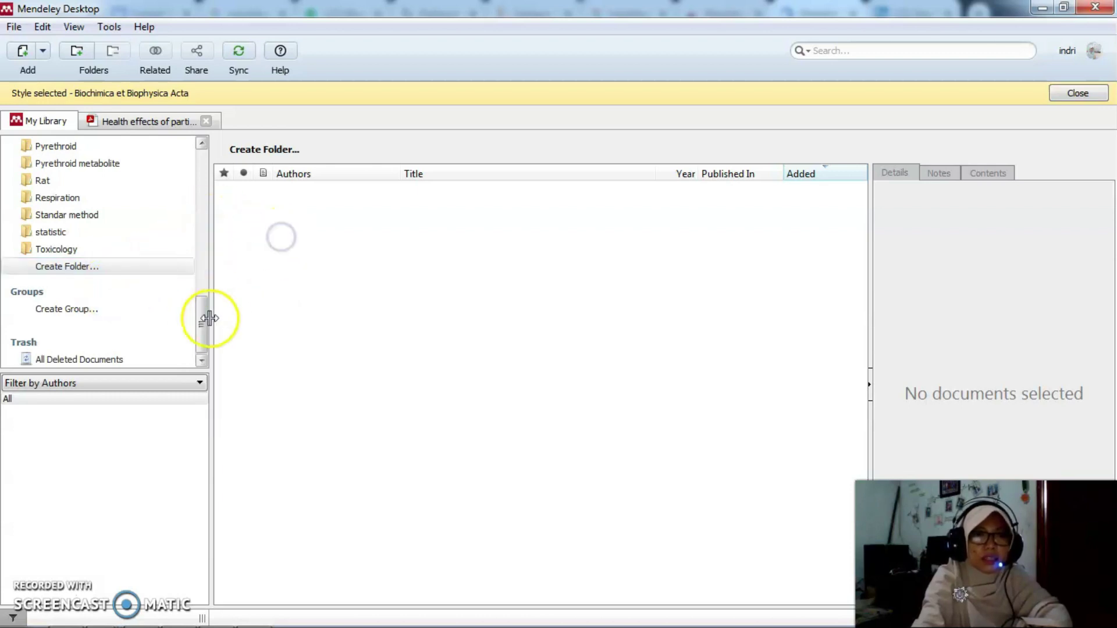
pyautogui.rightClick(196, 271)
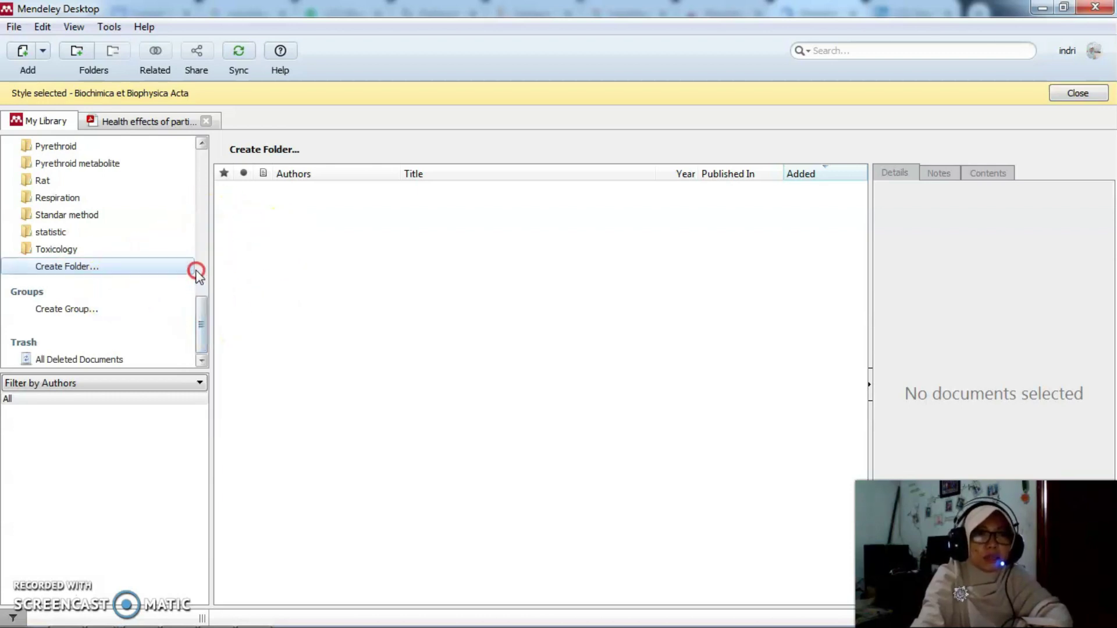
# Open the "Nyoba mendeley" folder in the library
pyautogui.click(199, 228)
pyautogui.click(90, 293)
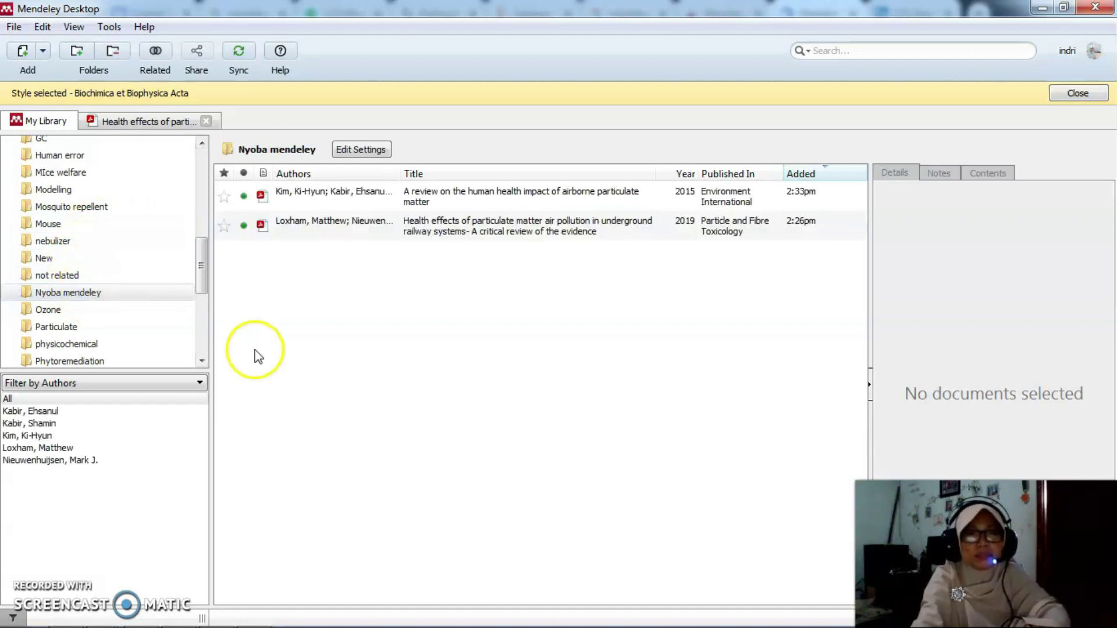
pyautogui.click(102, 297)
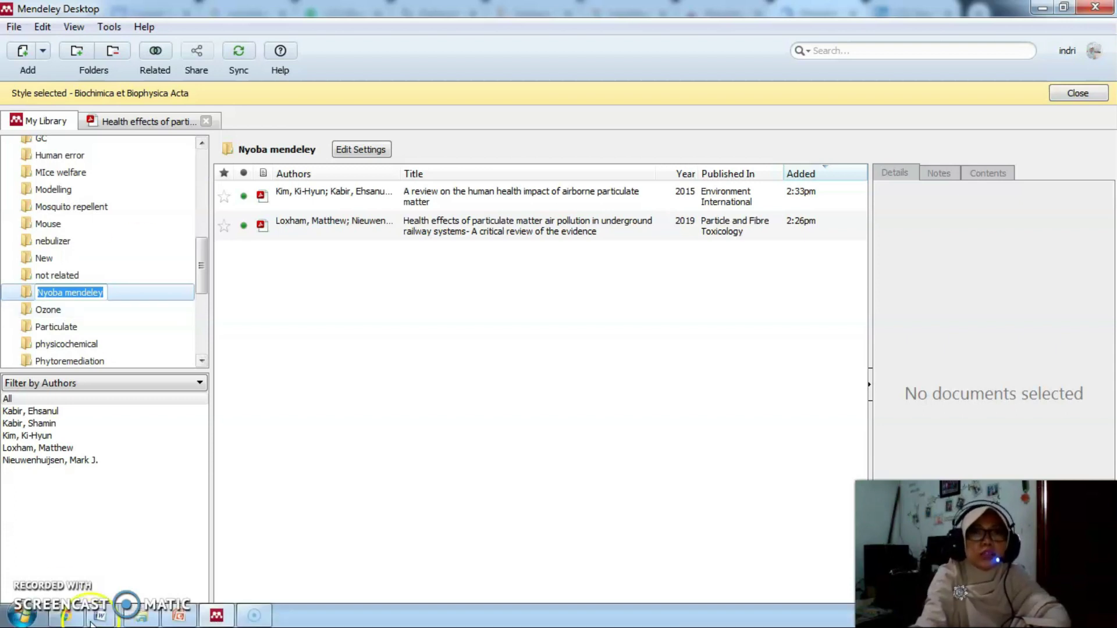
# Switch to Chrome and open the PubMed article "Particulate matter and the airway epithelium: the special case of the underground?"
pyautogui.click(69, 618)
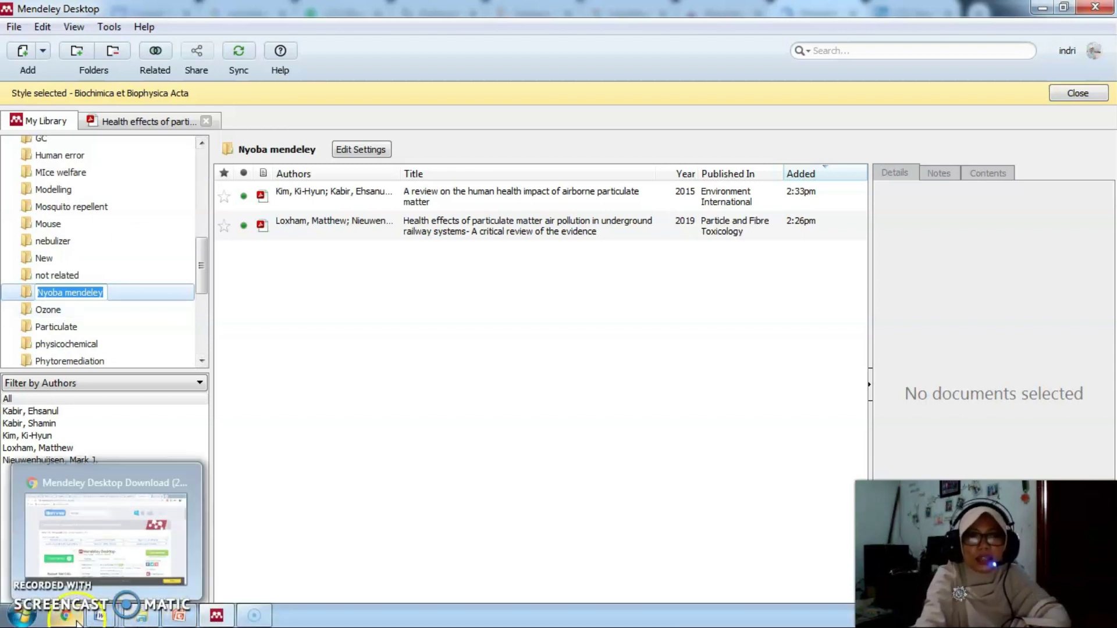
pyautogui.click(105, 527)
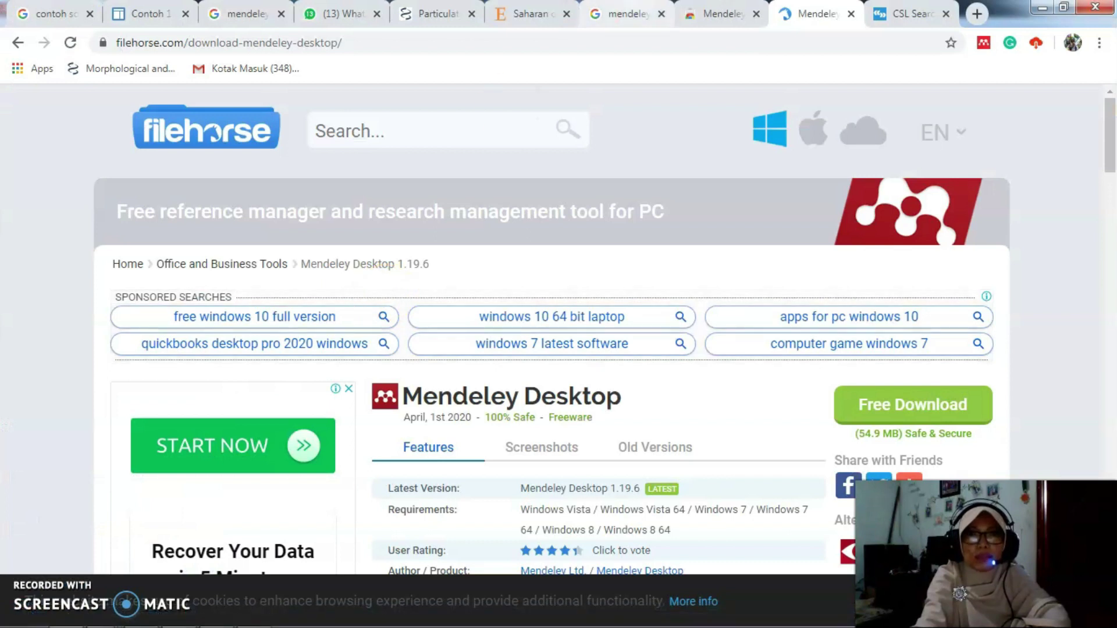
pyautogui.click(437, 14)
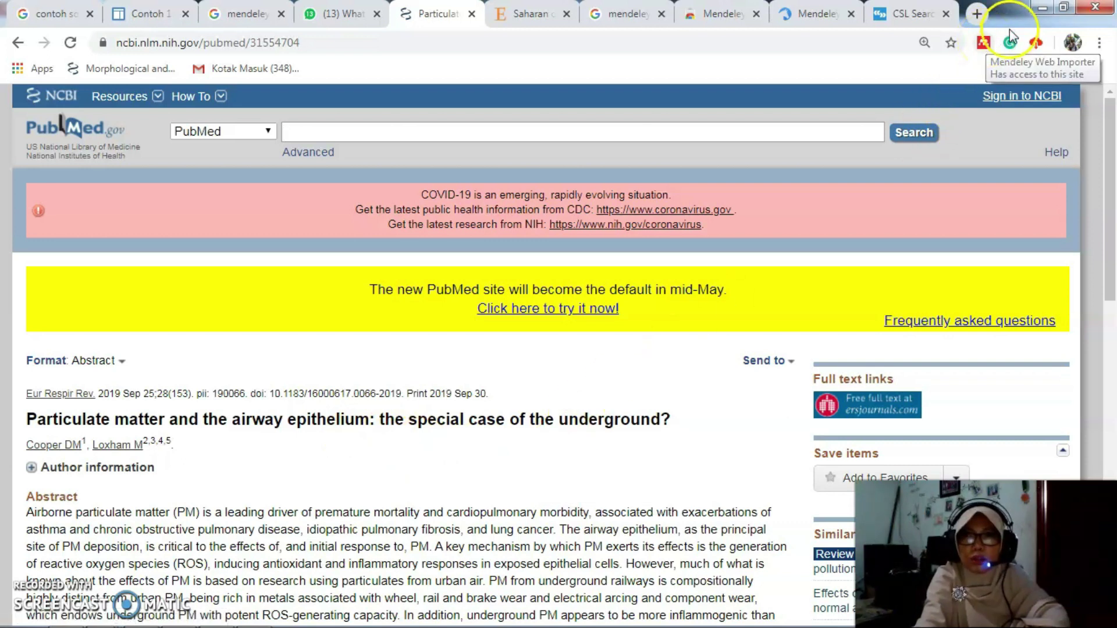
# View the Mendeley Web Importer page in the Chrome Web Store and return to the PubMed article
pyautogui.click(984, 43)
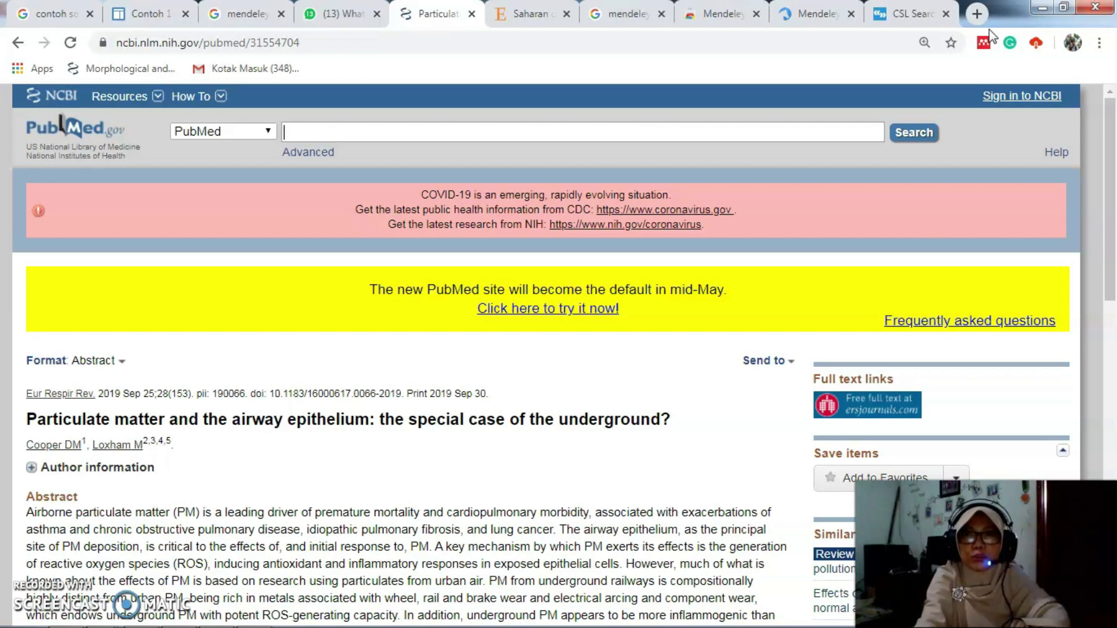
pyautogui.click(723, 12)
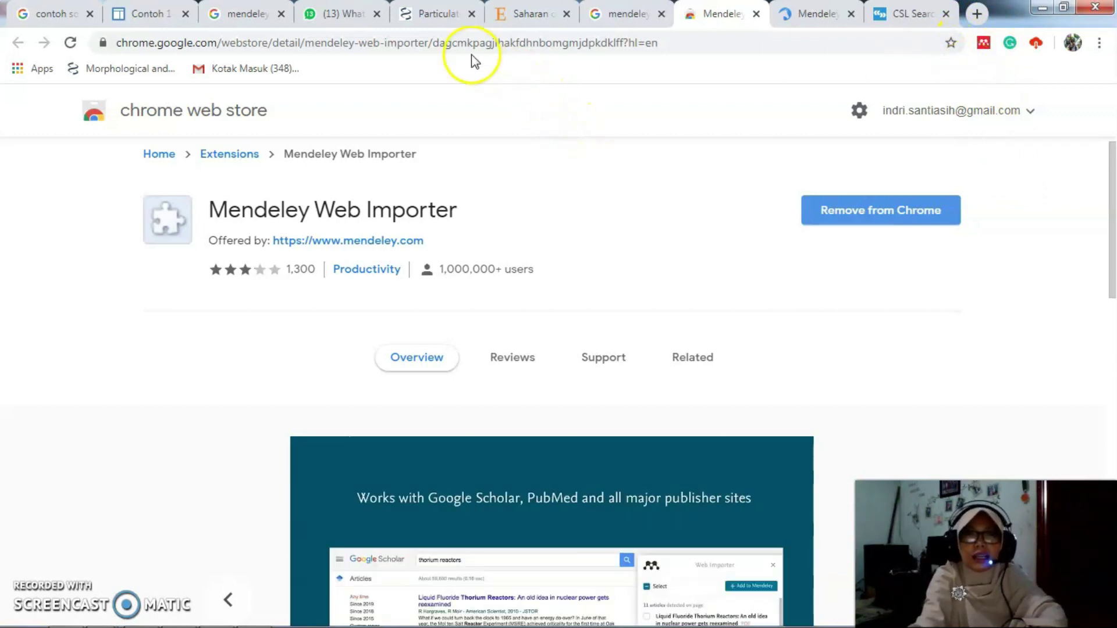
pyautogui.click(432, 14)
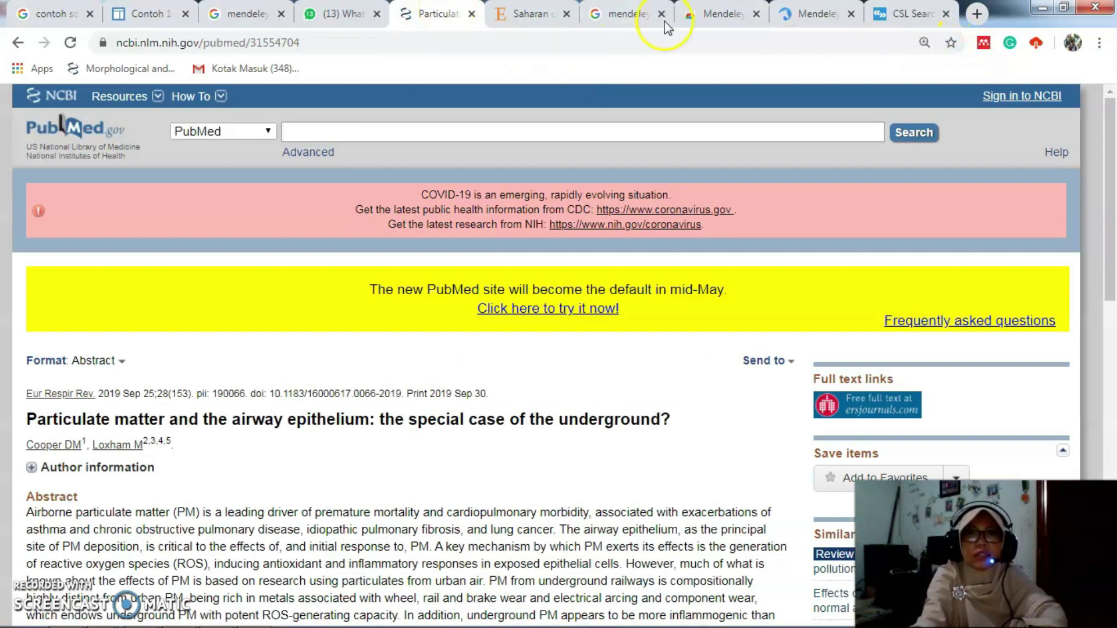
# Add the article reference detected on the PubMed page, with its PDF, to the "Nyoba mendeley" collection using Mendeley Web Importer
pyautogui.click(983, 48)
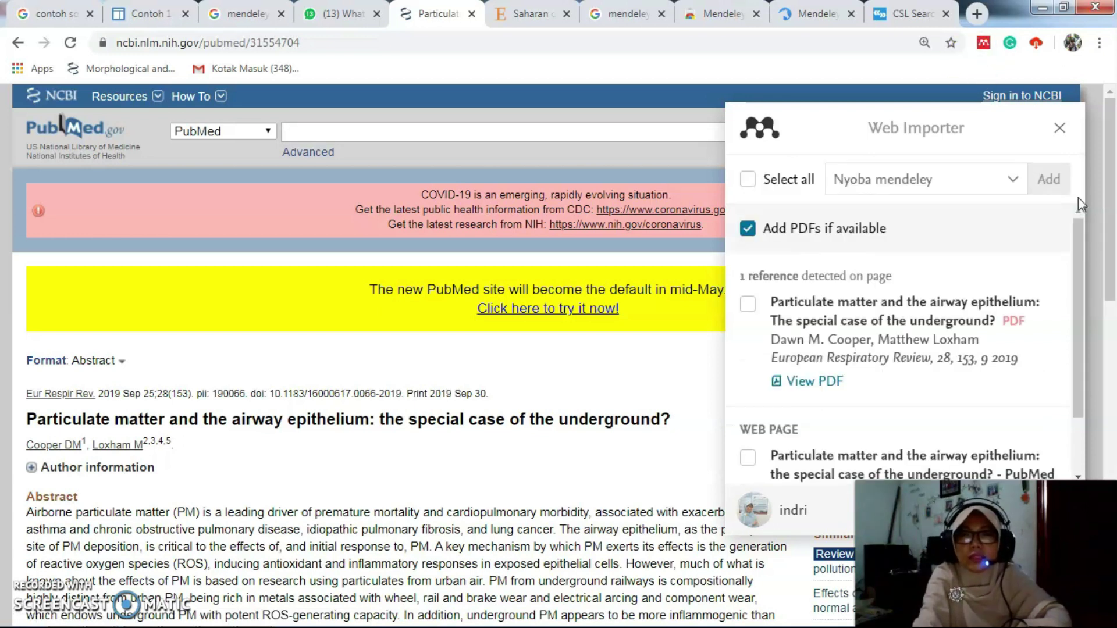
pyautogui.click(749, 303)
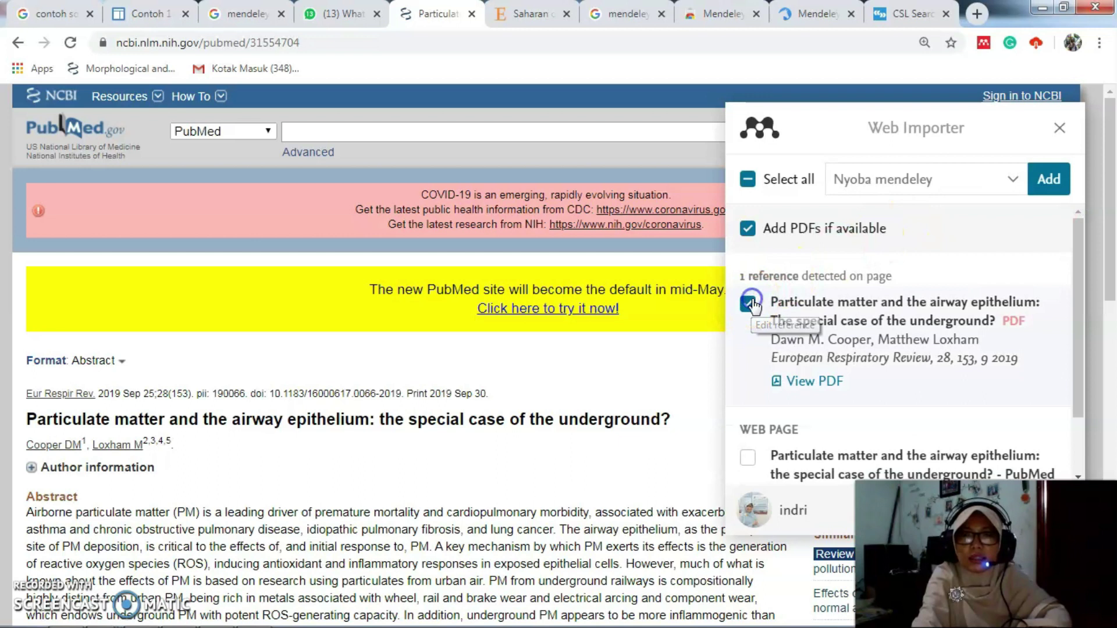
pyautogui.click(1010, 180)
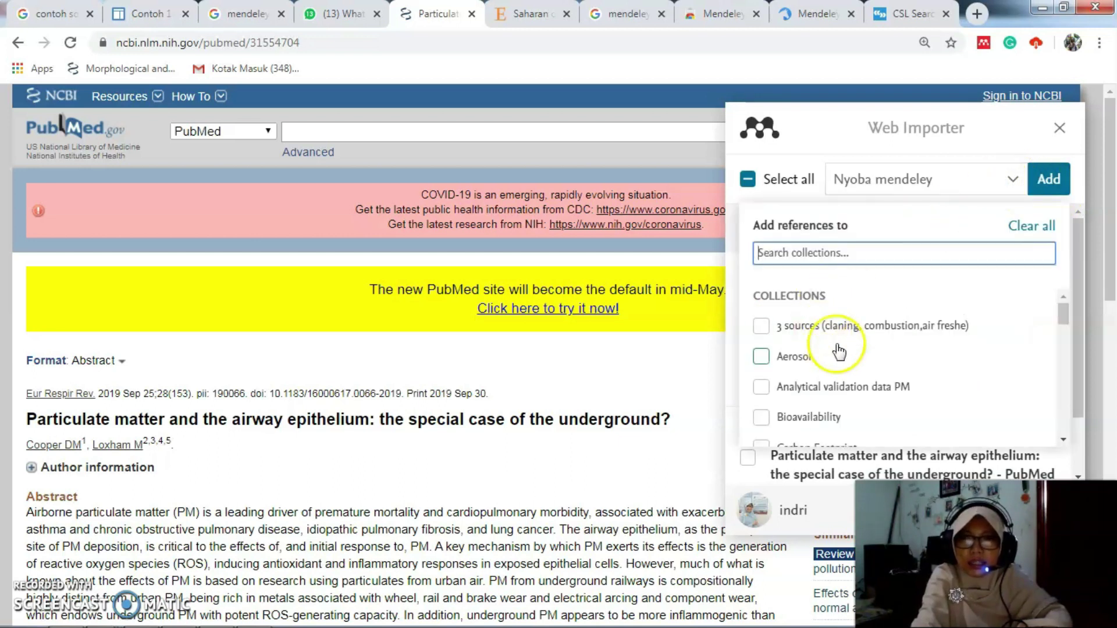
pyautogui.click(1058, 347)
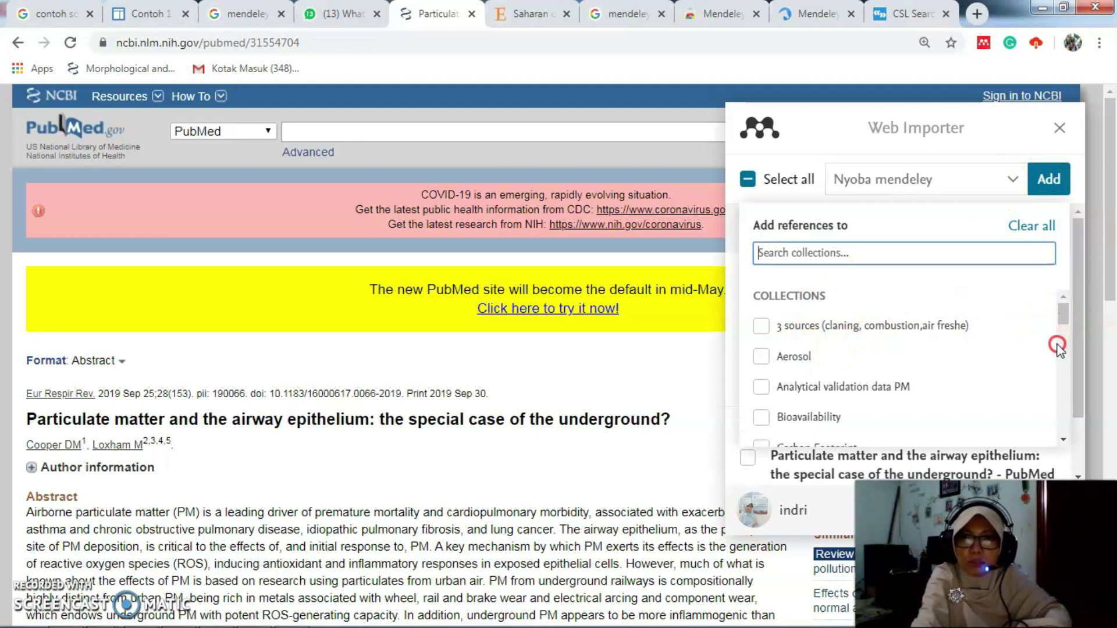
pyautogui.rightClick(1058, 346)
pyautogui.click(1060, 317)
pyautogui.moveTo(1062, 314); pyautogui.dragTo(1058, 391)
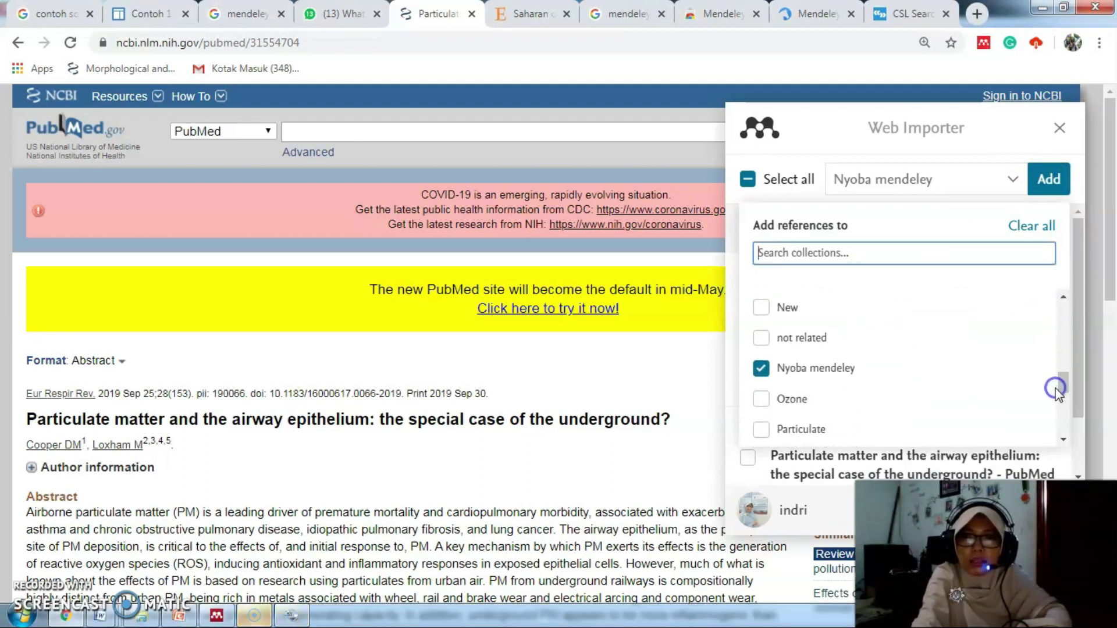
pyautogui.click(1043, 185)
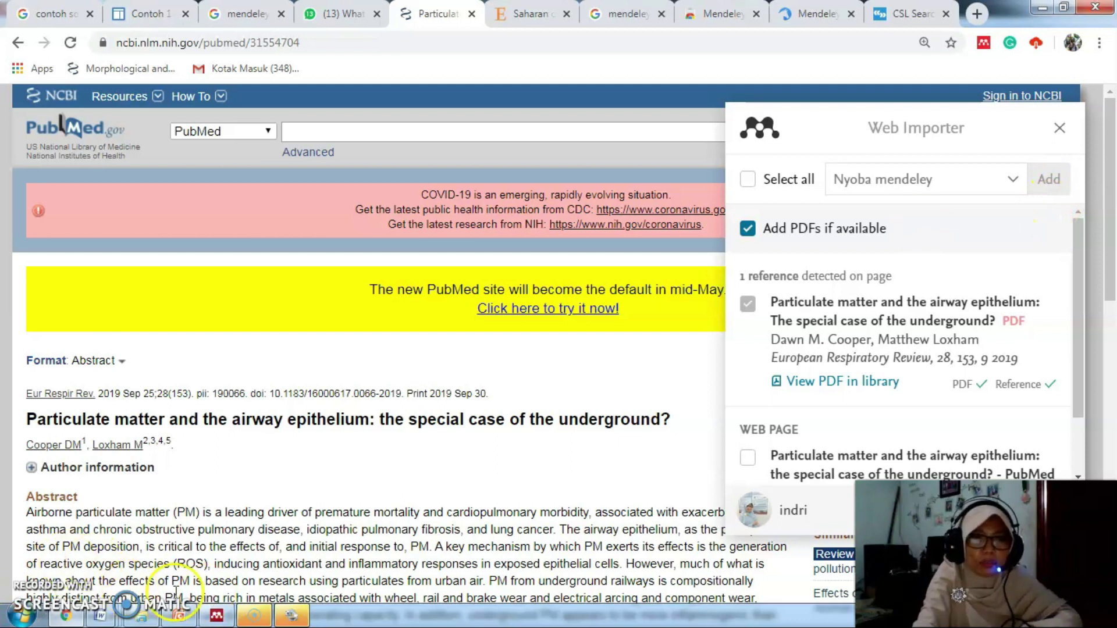
# Switch to Mendeley Desktop and sync the library to retrieve the reference imported from PubMed and its PDF
pyautogui.click(217, 615)
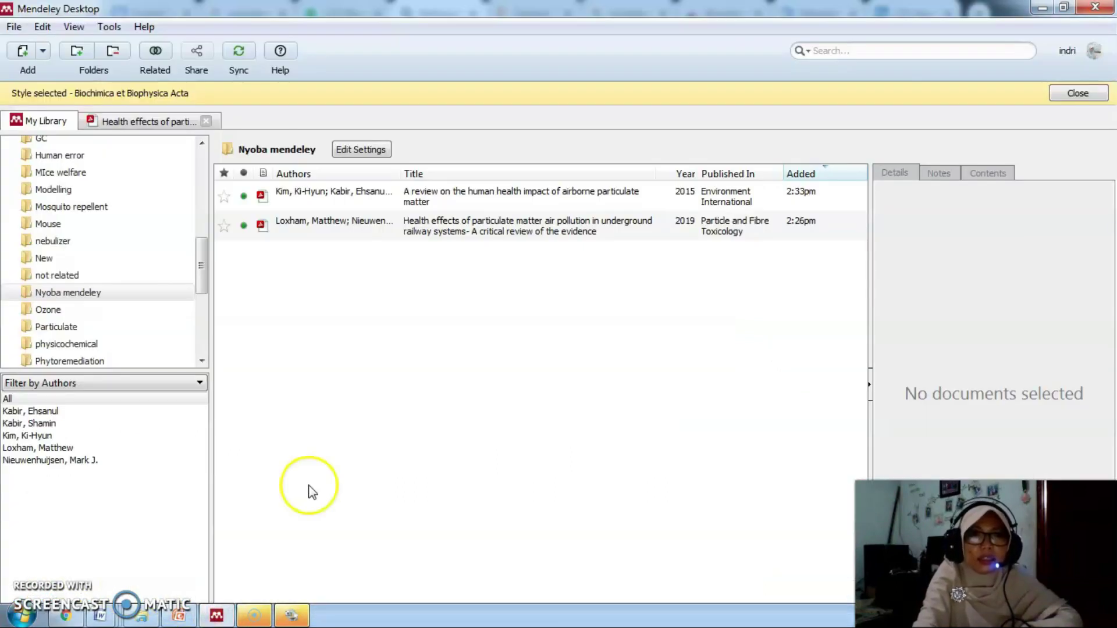
pyautogui.click(239, 53)
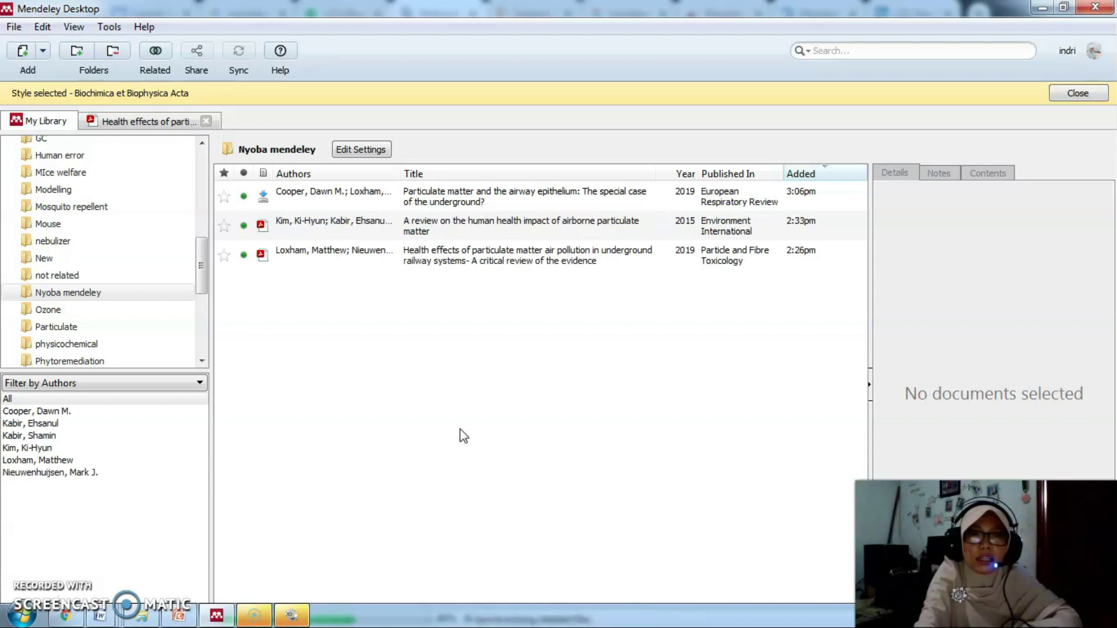
pyautogui.click(531, 325)
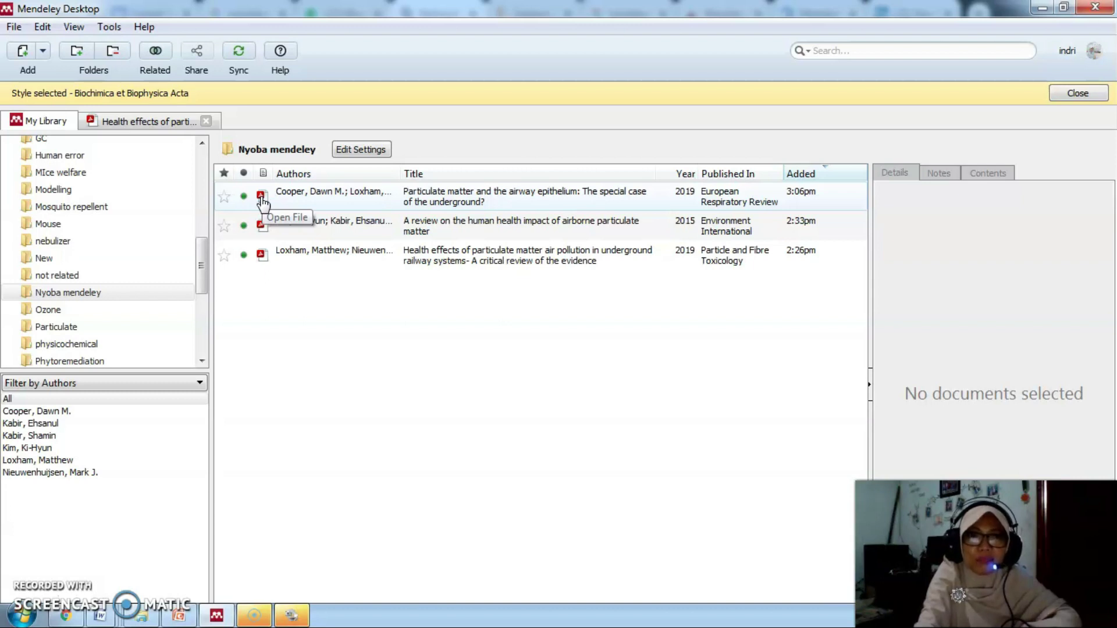
pyautogui.click(263, 204)
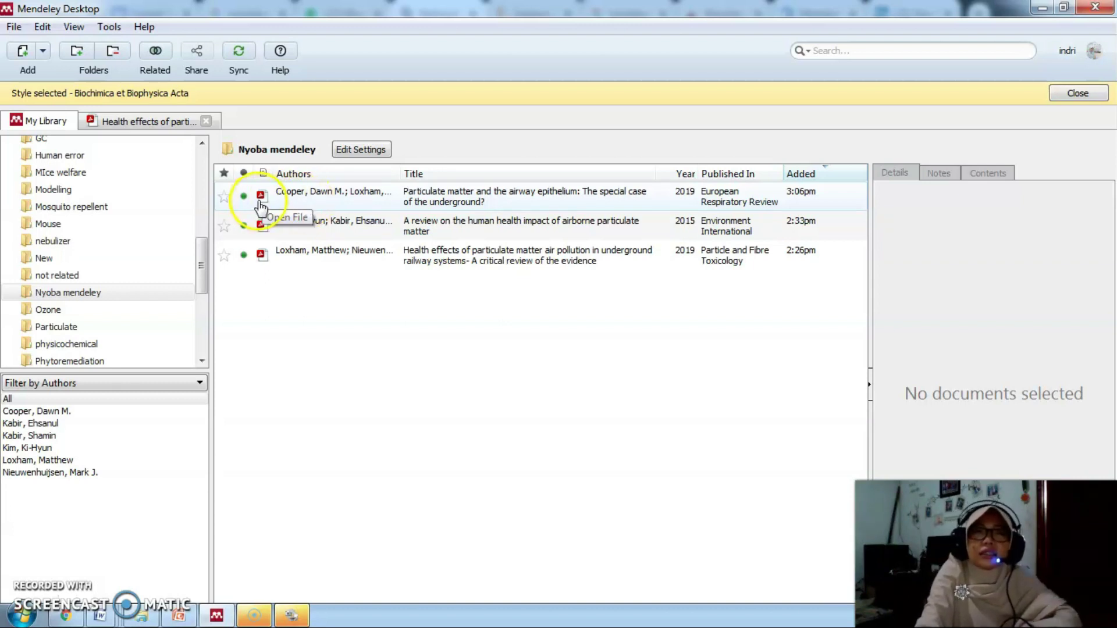
# Switch to Chrome, close the Web Importer and open the ScienceDirect article on Saharan dust and particulate matter
pyautogui.click(63, 620)
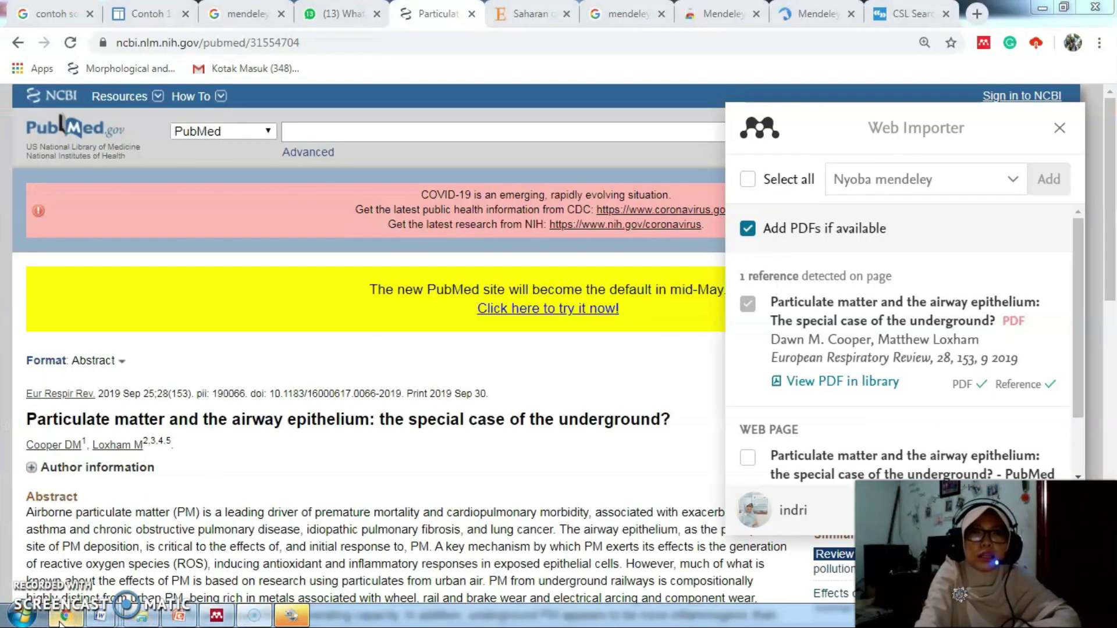
pyautogui.click(1059, 128)
pyautogui.click(508, 15)
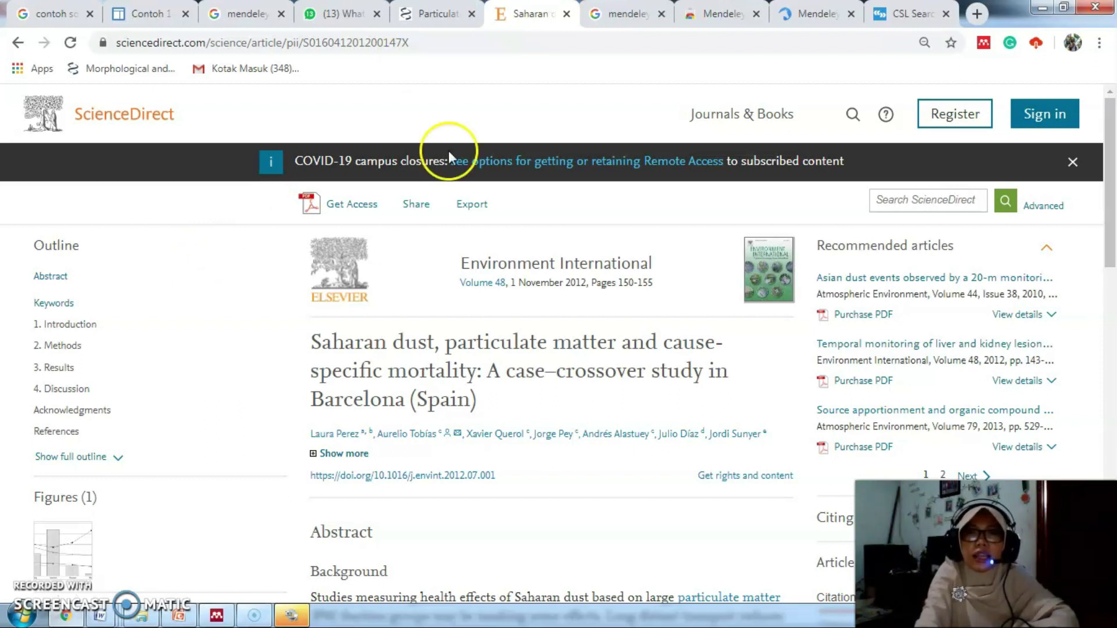
# Save the Saharan dust article to the "Nyoba mendeley" folder using ScienceDirect's Save to Mendeley export, with PDF download enabled if available
pyautogui.click(983, 44)
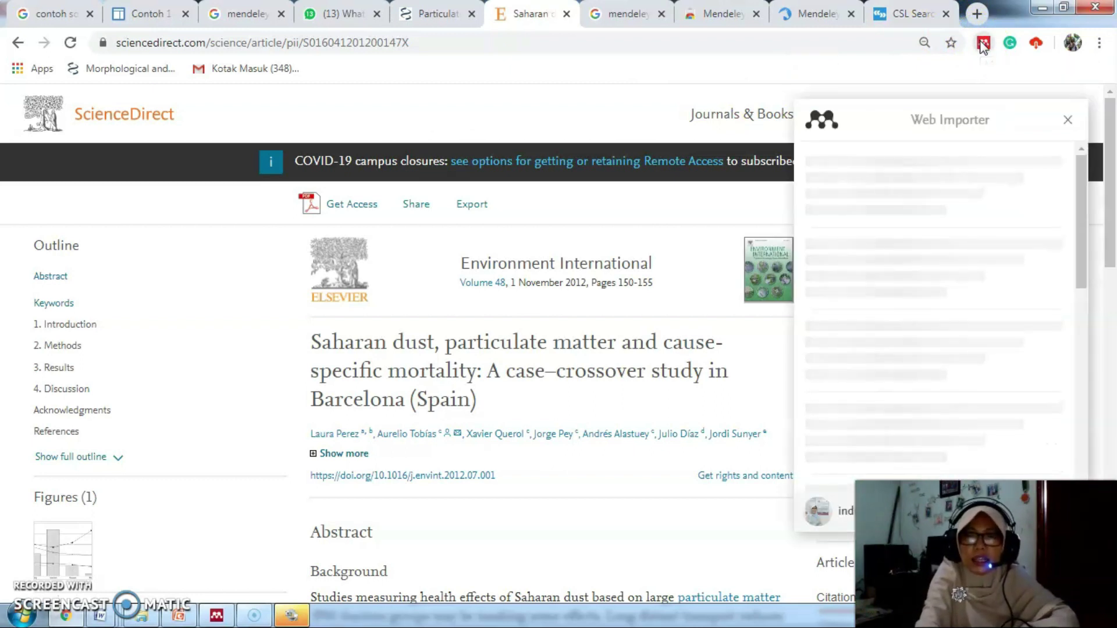
pyautogui.click(1067, 119)
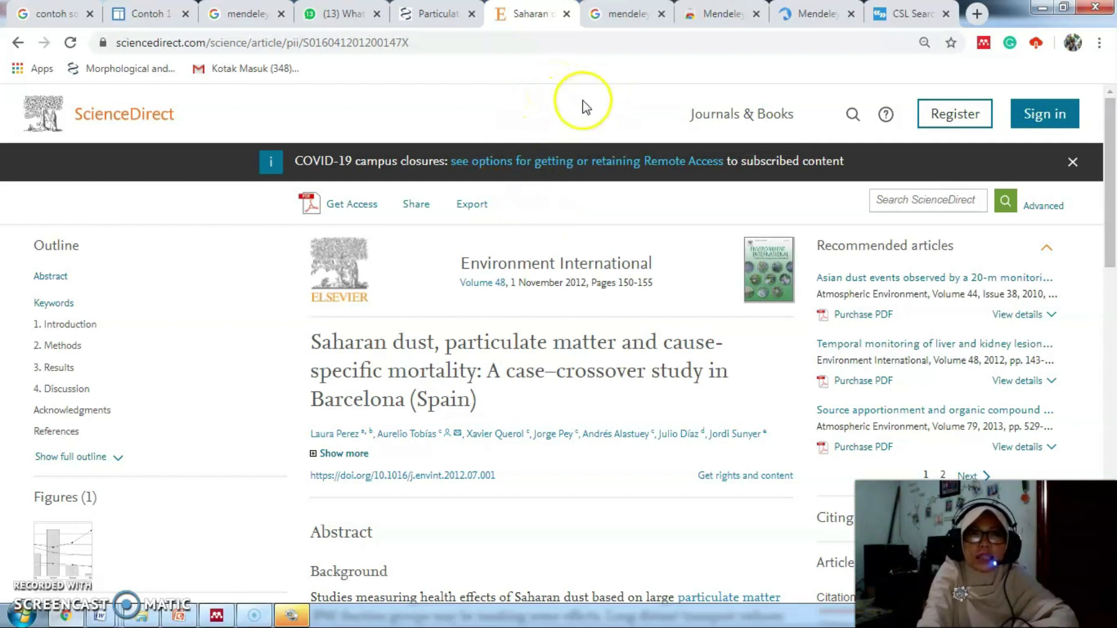
pyautogui.click(475, 213)
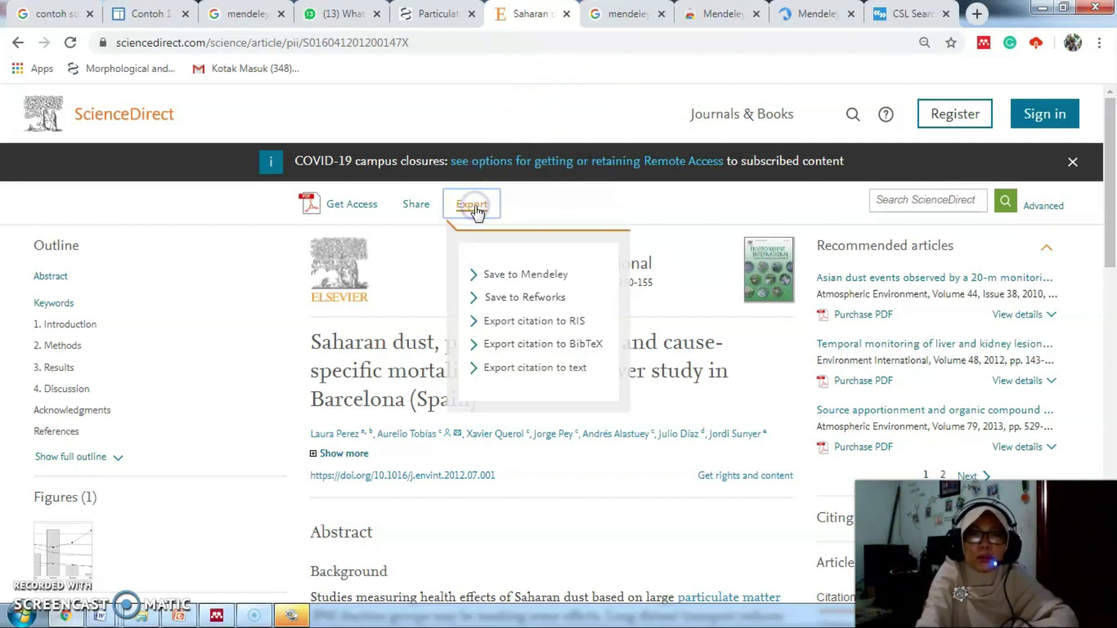
pyautogui.click(522, 278)
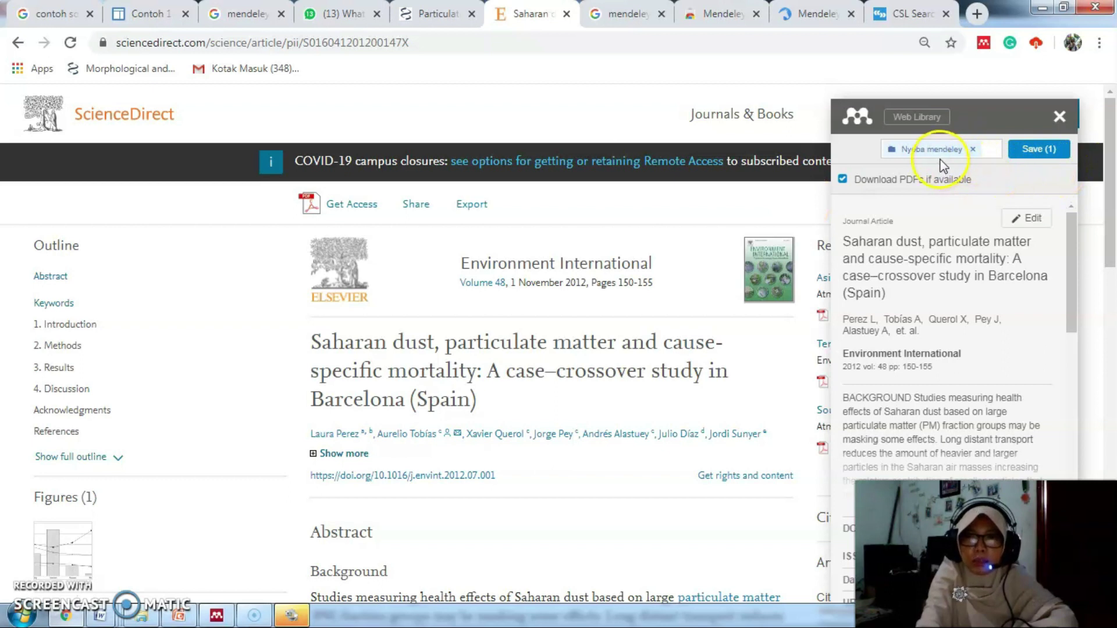
pyautogui.moveTo(1071, 235); pyautogui.dragTo(1068, 312)
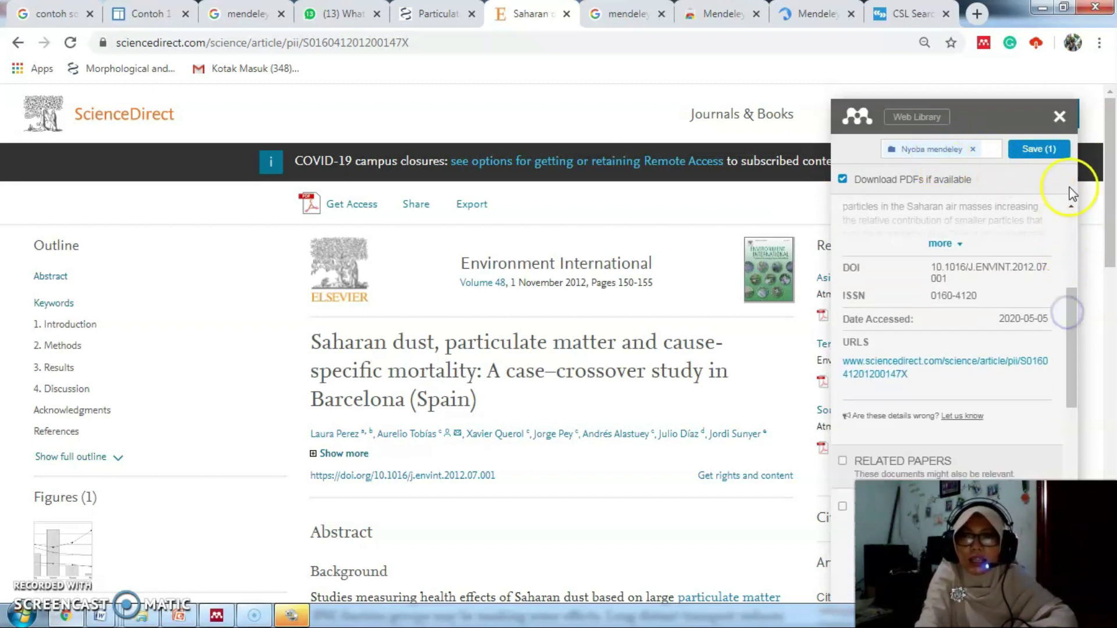
pyautogui.click(1033, 151)
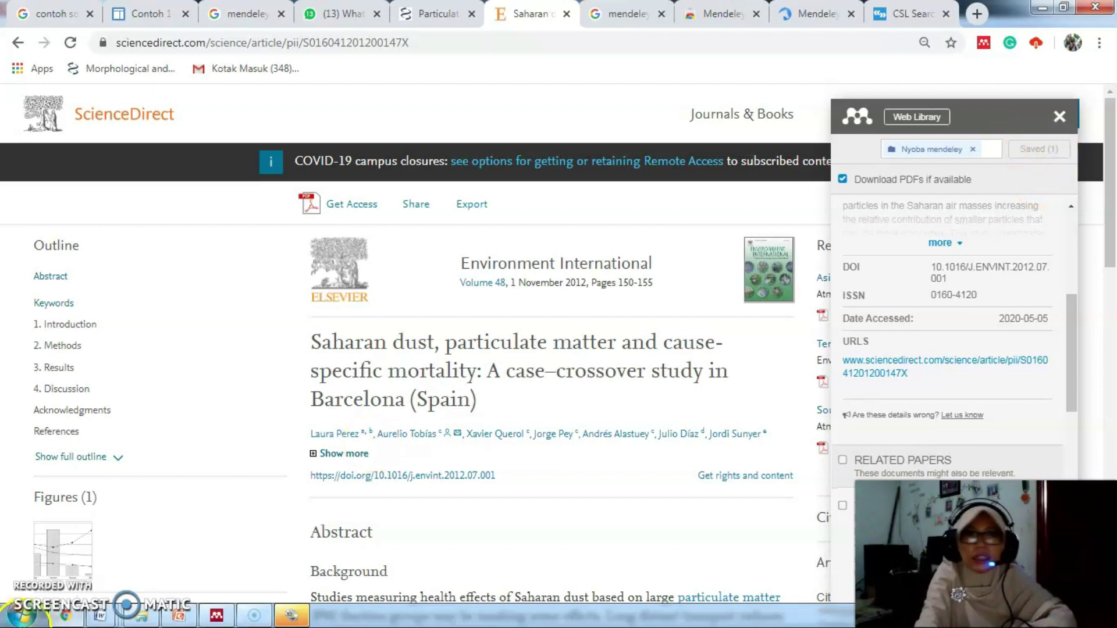
# Switch to Mendeley Desktop and sync the library to retrieve the article saved from ScienceDirect
pyautogui.click(215, 616)
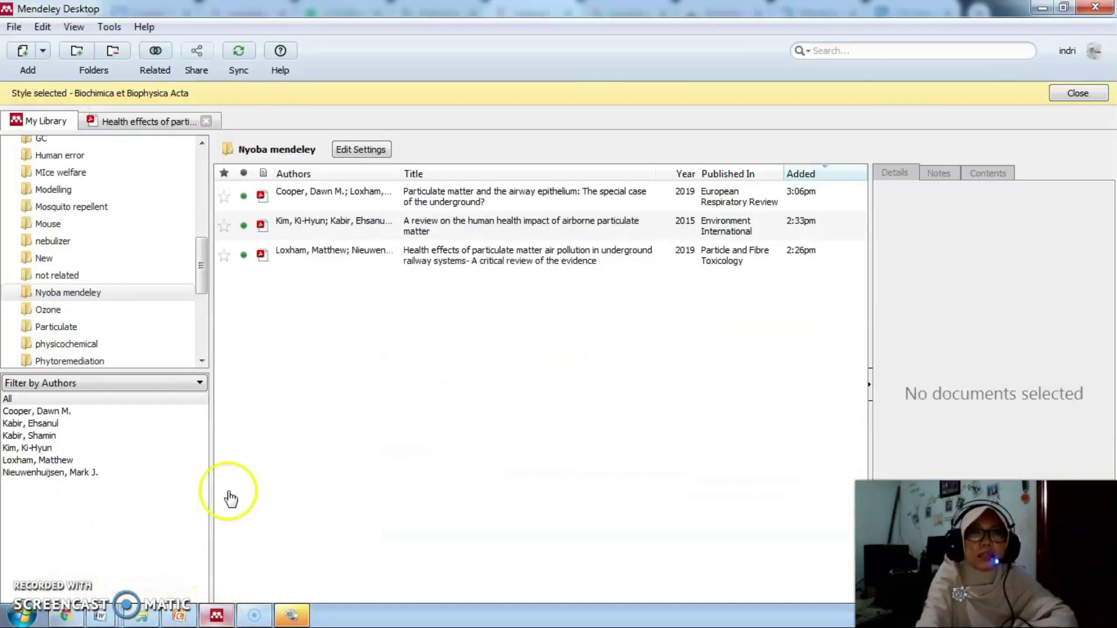
pyautogui.click(239, 53)
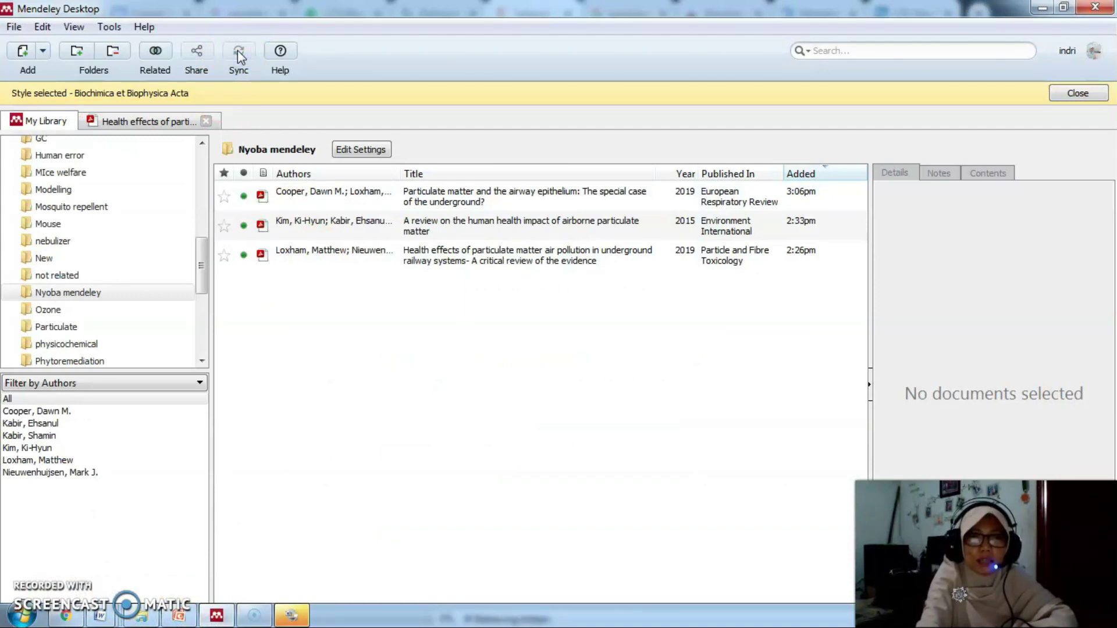
# Attach the file 1-s2.0-S0161813X16301450-main from the Downloads folder to the Saharan dust article's record, then select that article
pyautogui.click(314, 291)
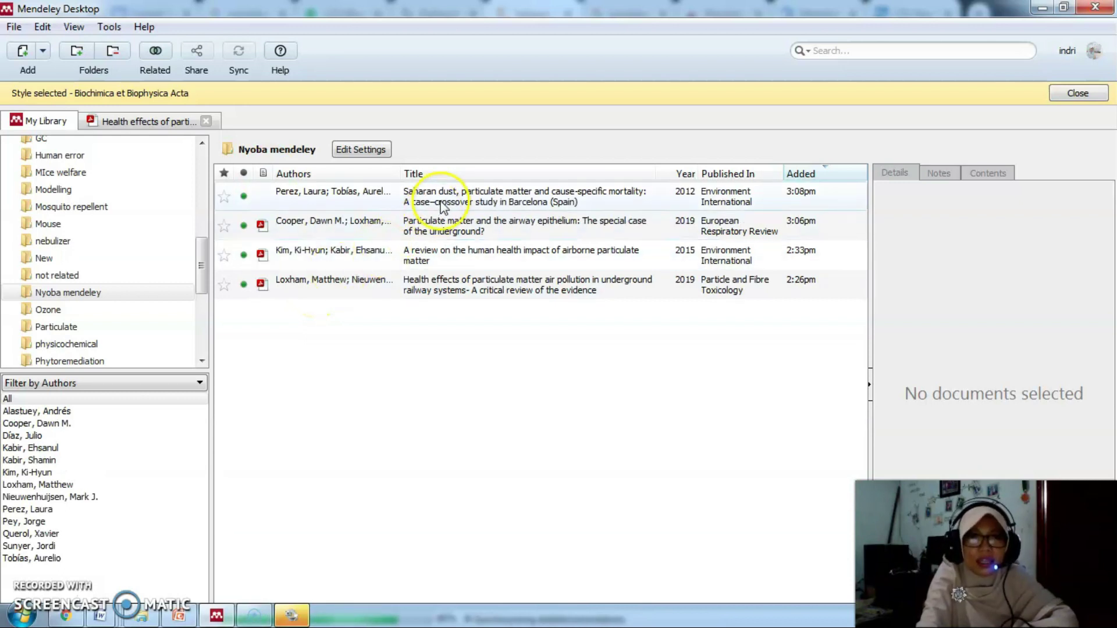
pyautogui.click(442, 205)
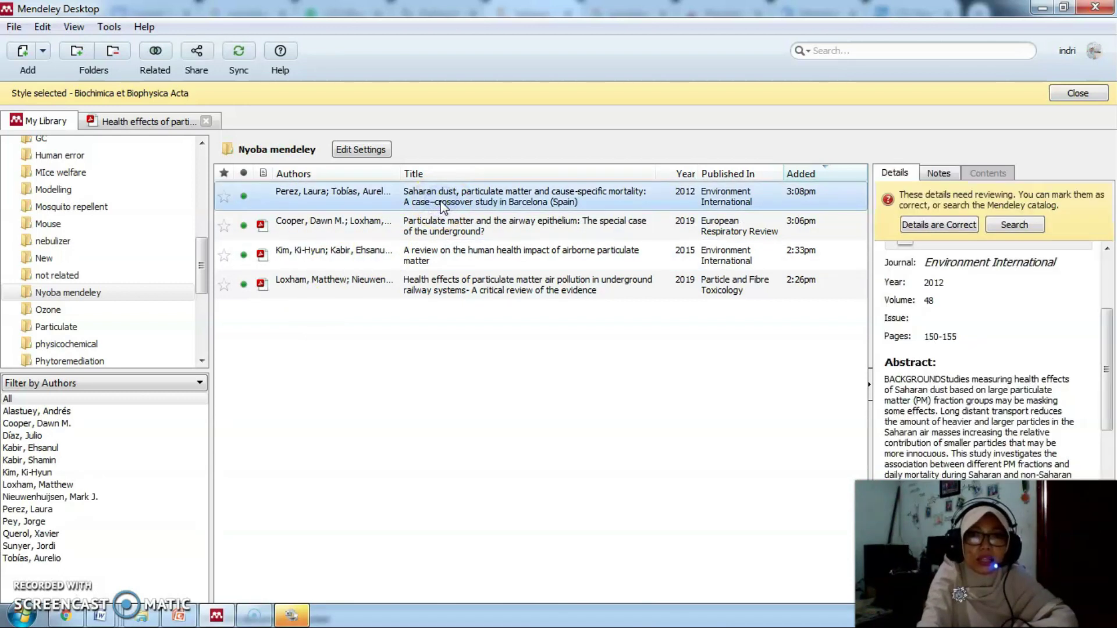
pyautogui.click(388, 210)
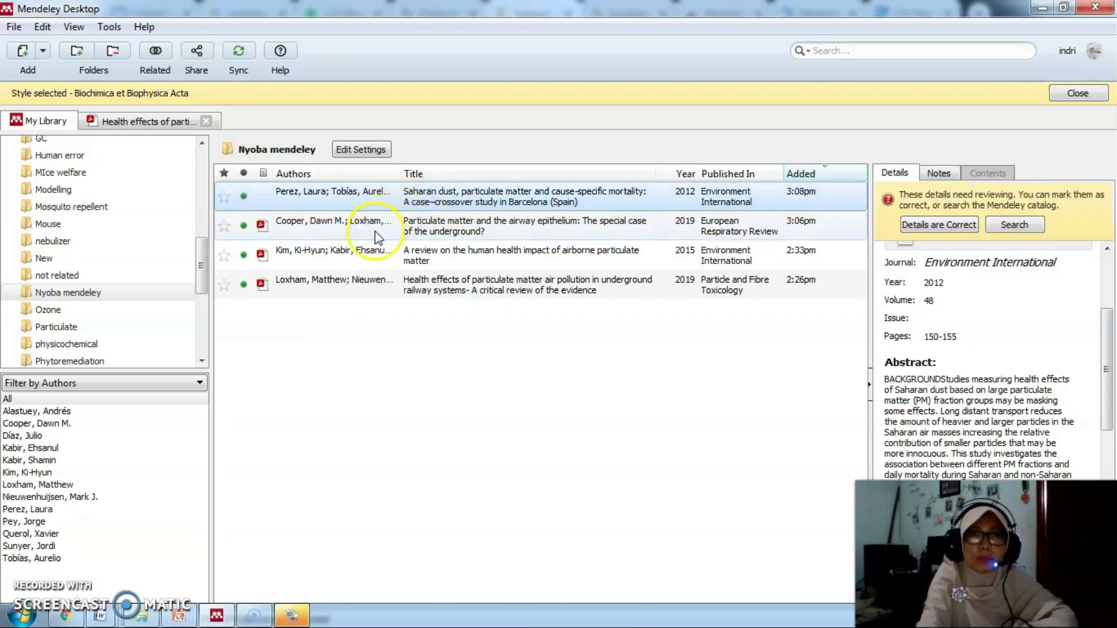
pyautogui.click(446, 194)
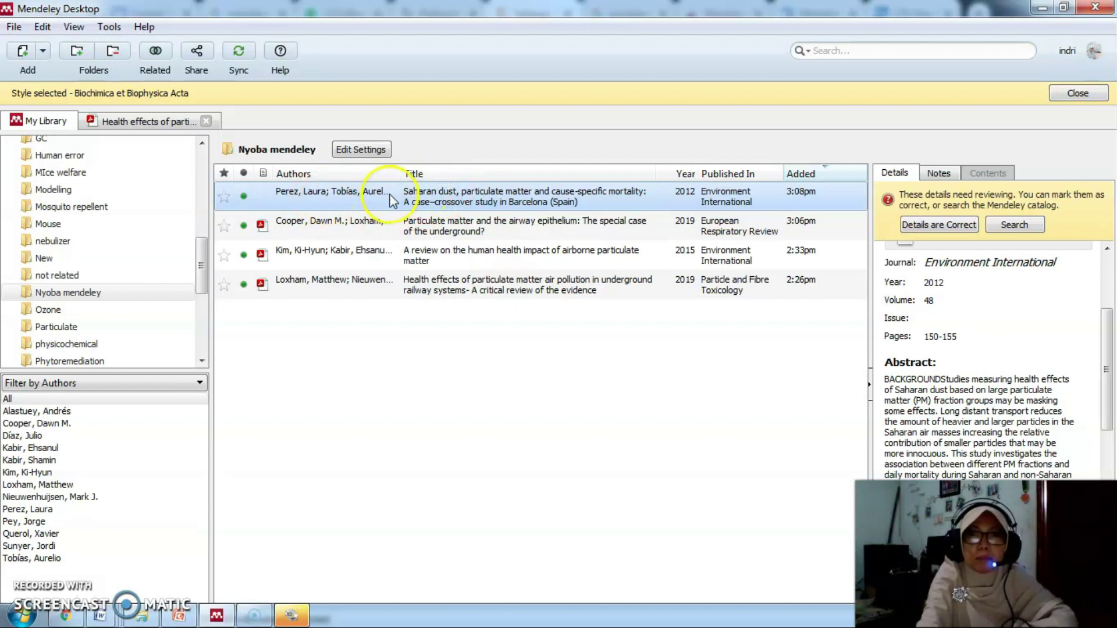
pyautogui.click(1110, 326)
pyautogui.moveTo(1114, 328); pyautogui.dragTo(1100, 492)
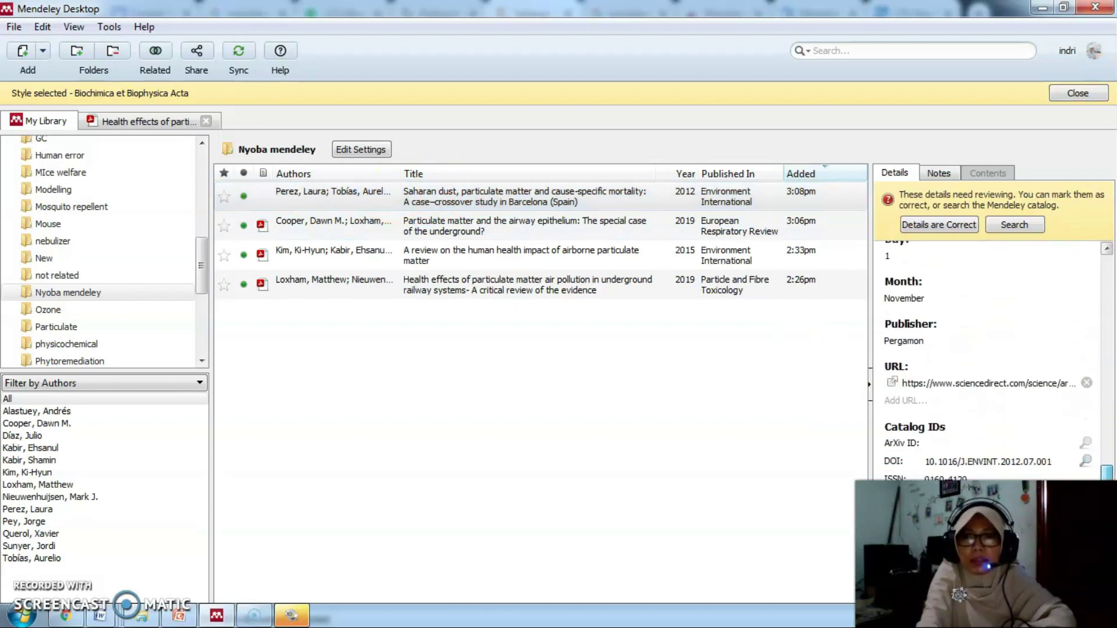
pyautogui.click(985, 429)
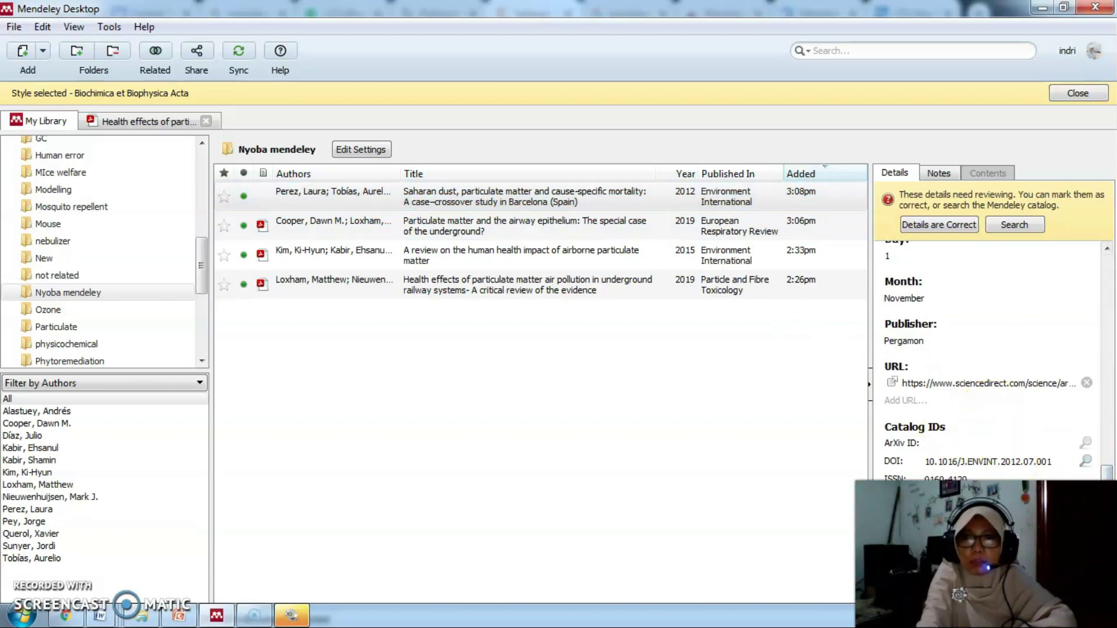
pyautogui.click(926, 517)
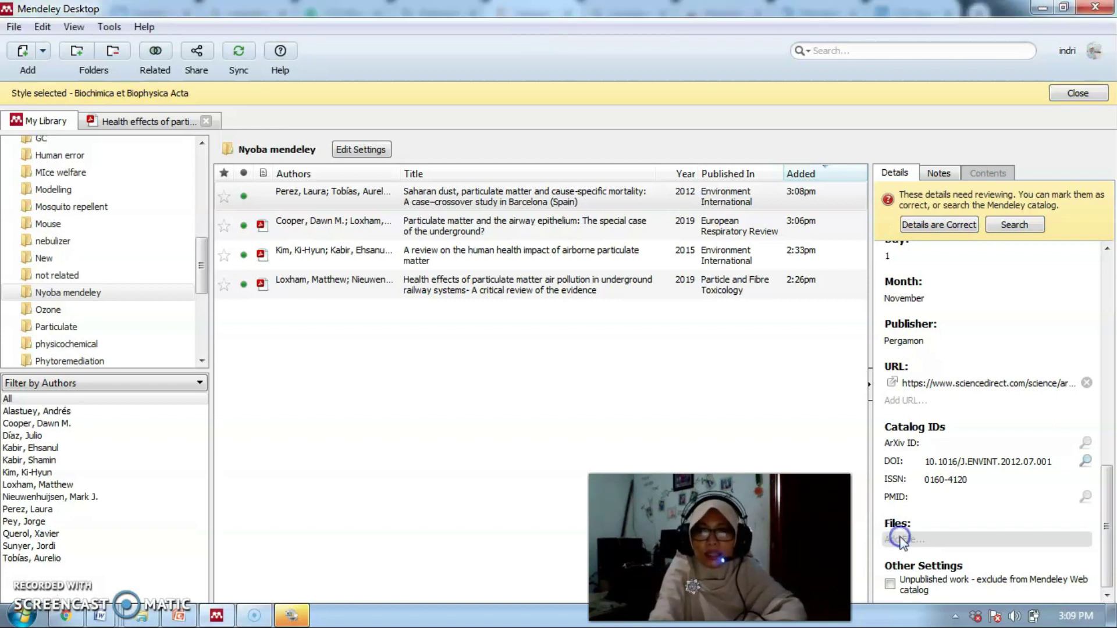
pyautogui.click(902, 542)
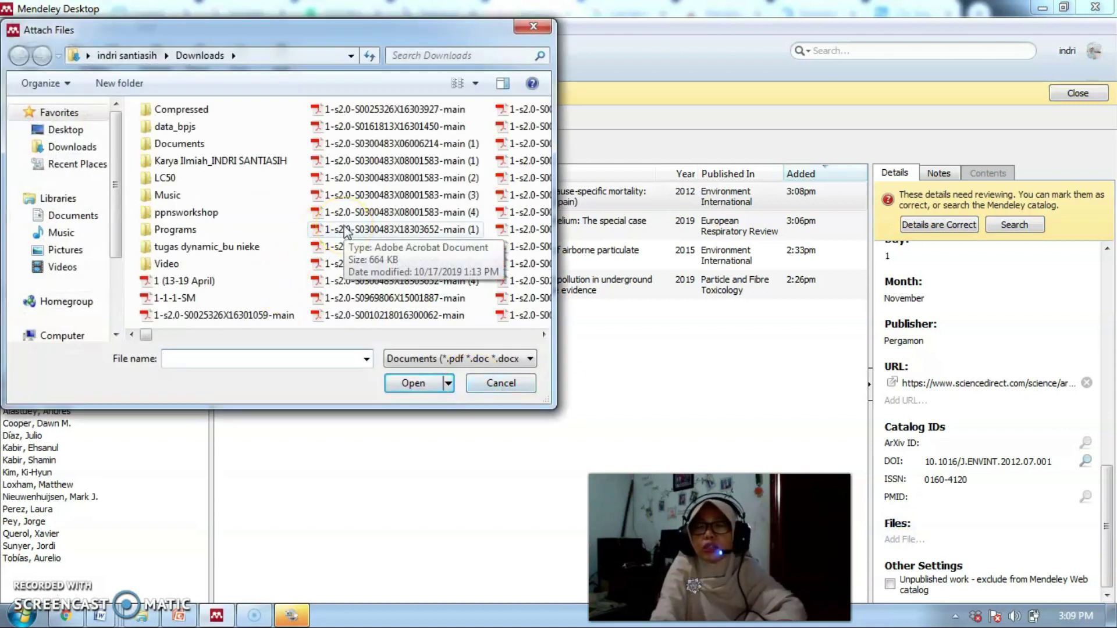
pyautogui.click(439, 126)
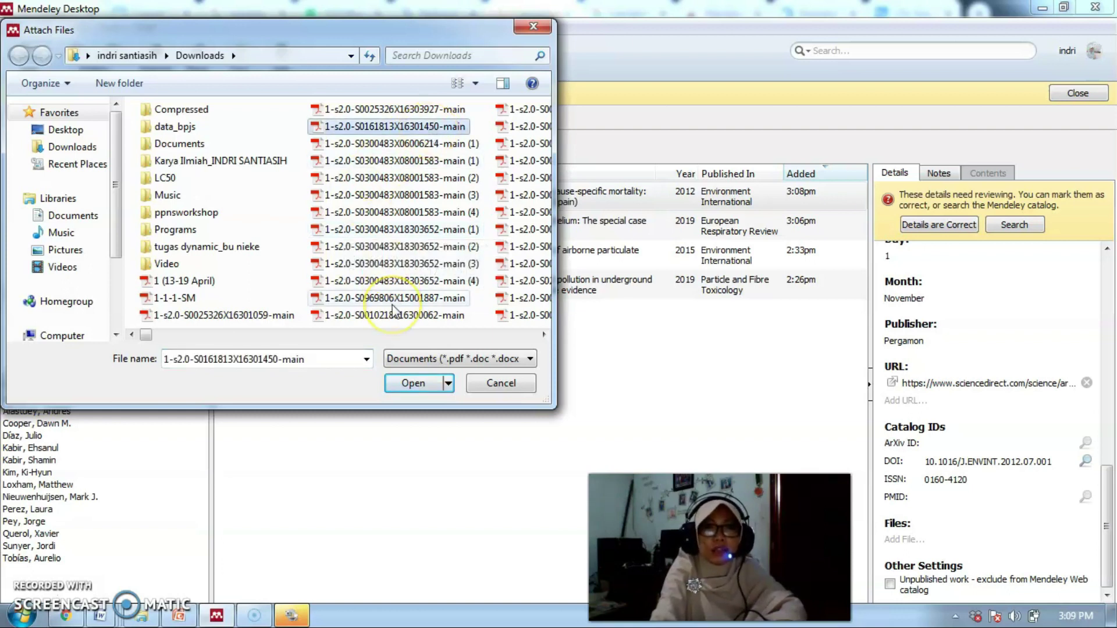
pyautogui.click(412, 384)
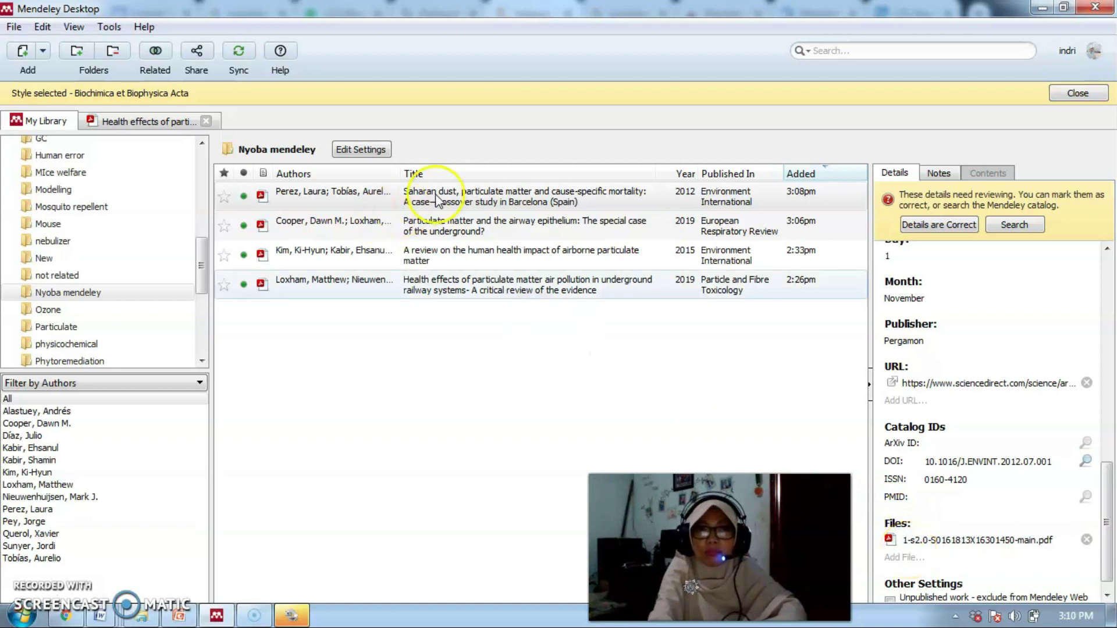
pyautogui.click(384, 196)
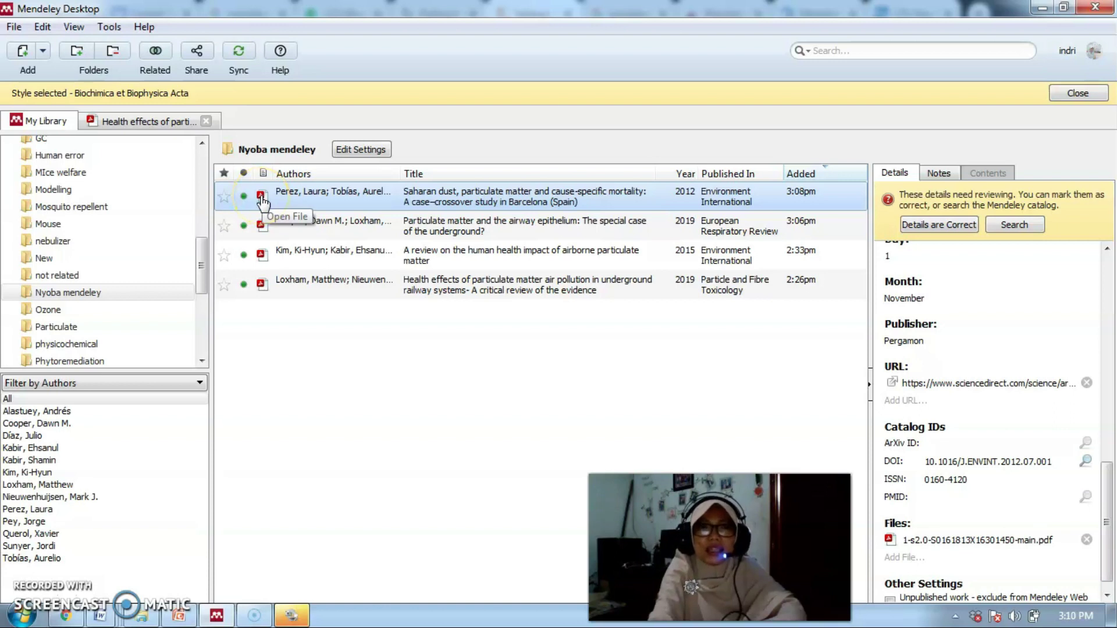
pyautogui.click(299, 427)
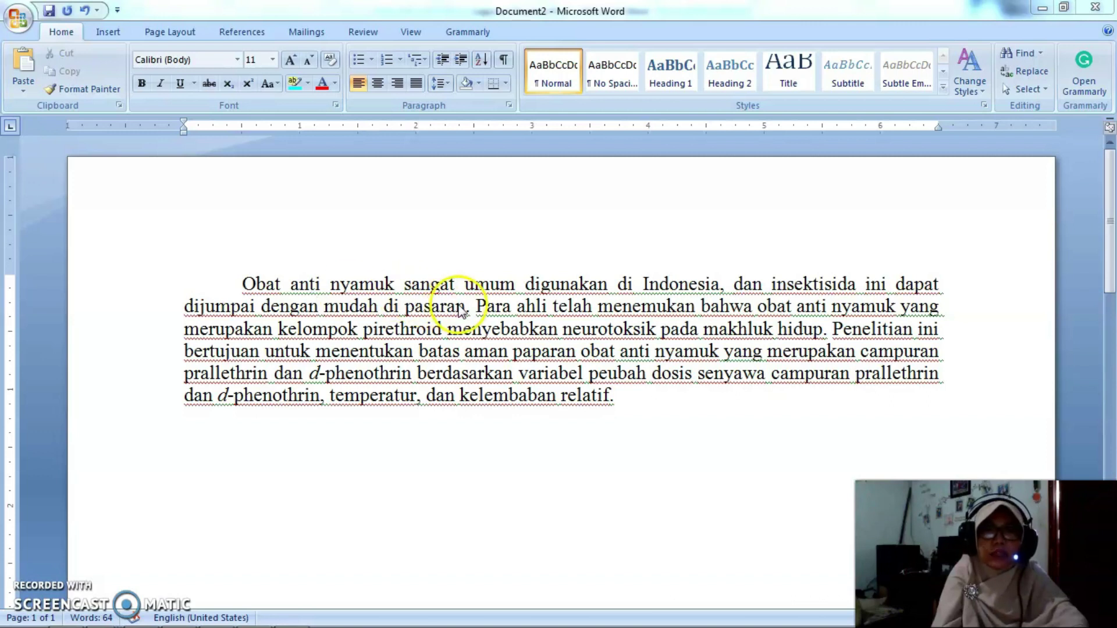
pyautogui.hotkey('alt', 'm')
pyautogui.press('Return')
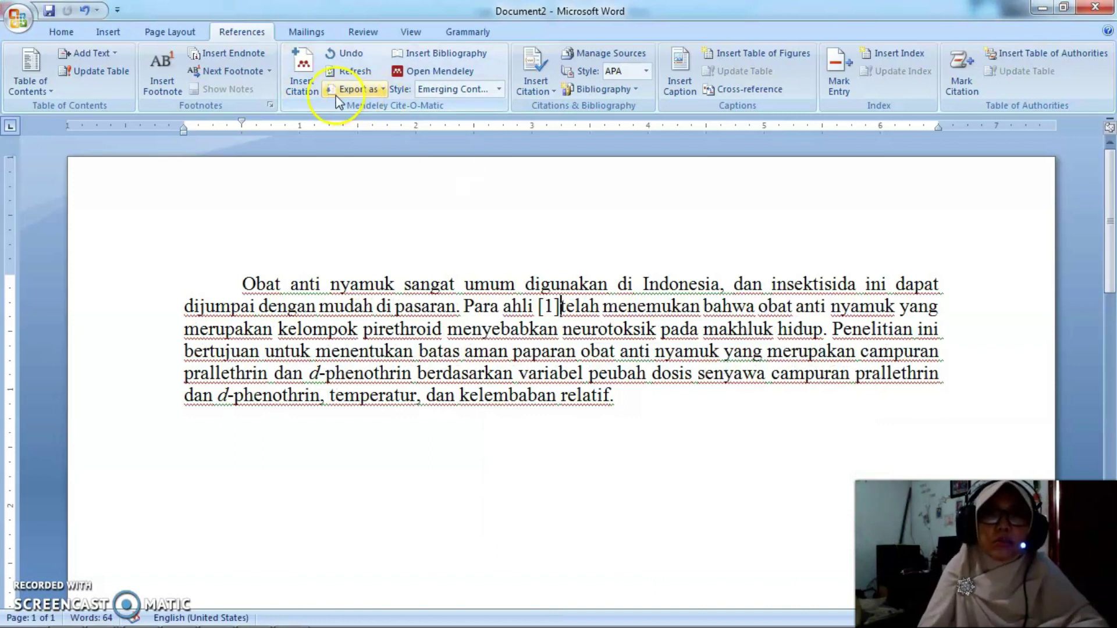
pyautogui.press('BackSpace')
pyautogui.press('BackSpace')
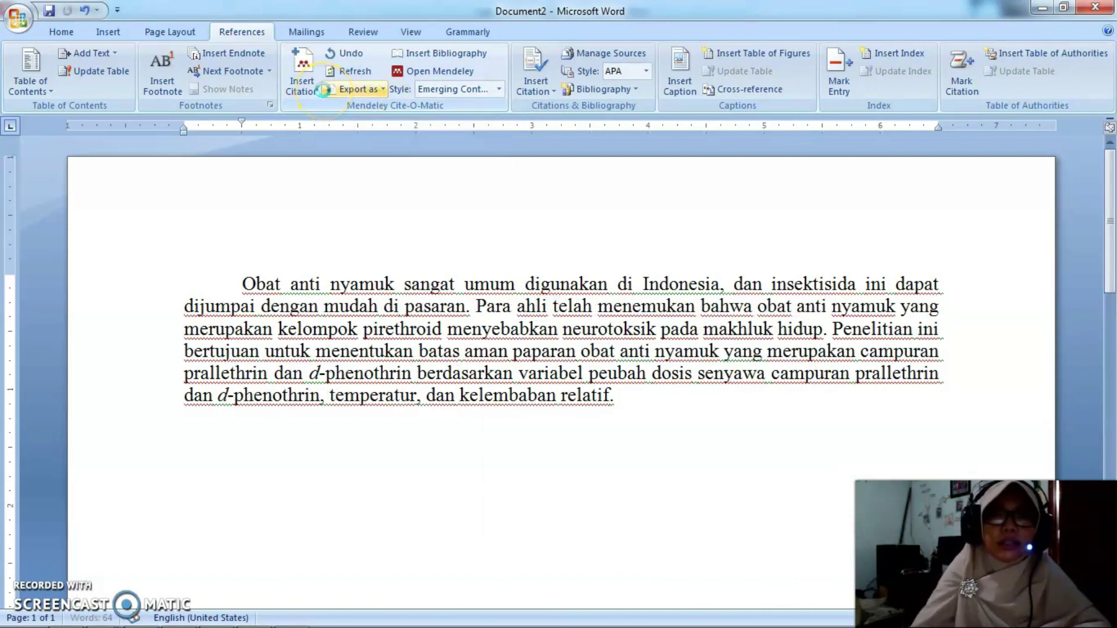
# In the Word document, insert a Mendeley citation of the underground railway particulate matter article after "Para ahli", followed by a space
pyautogui.click(302, 74)
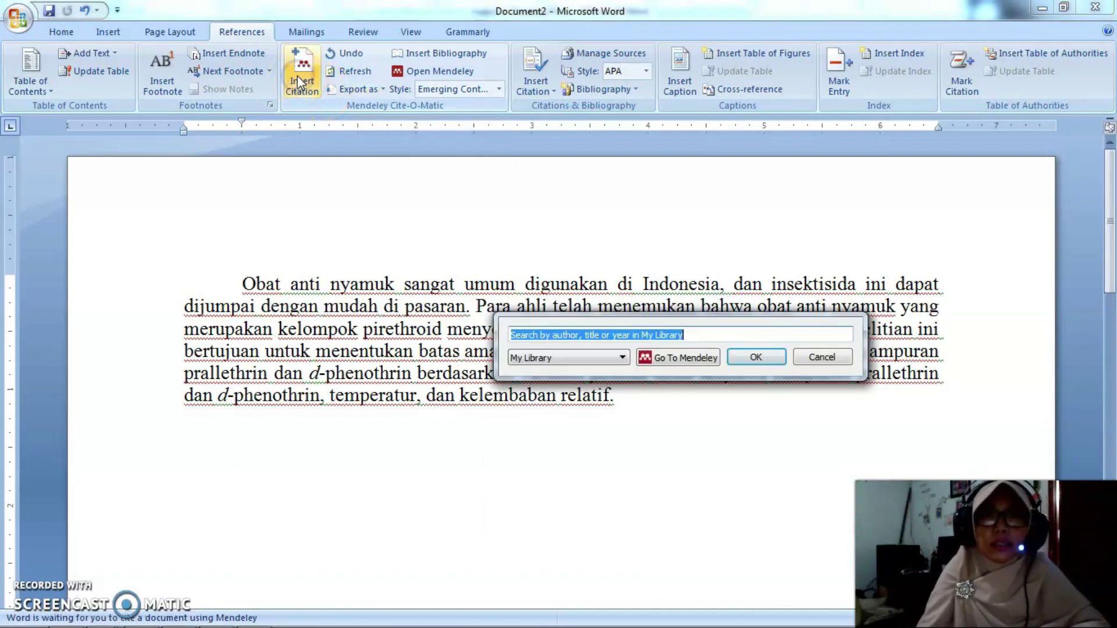
pyautogui.click(678, 359)
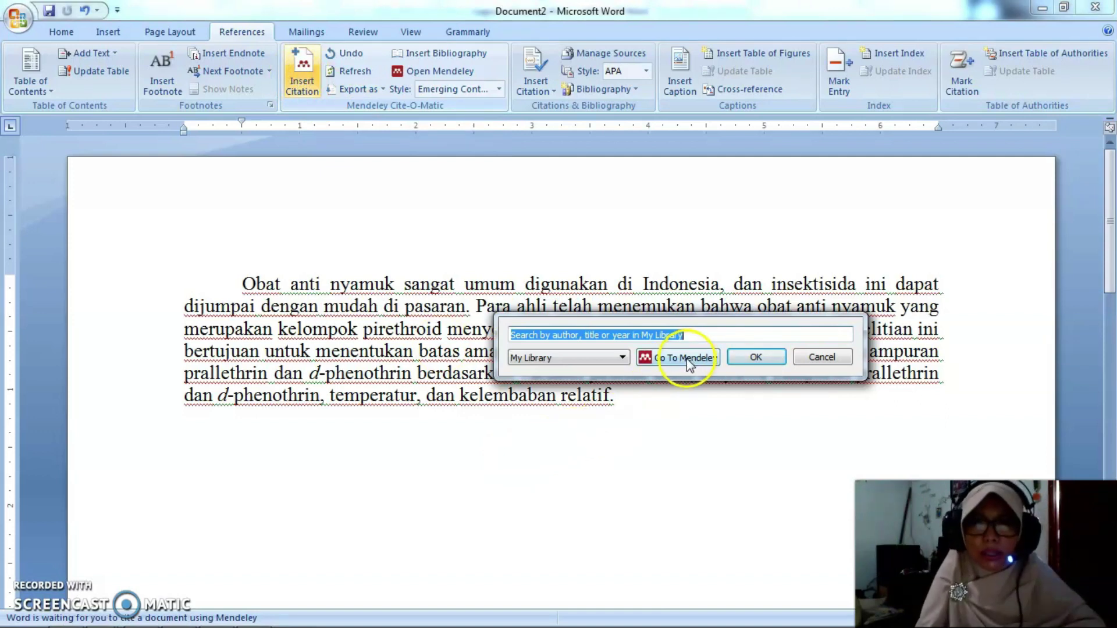
pyautogui.click(476, 169)
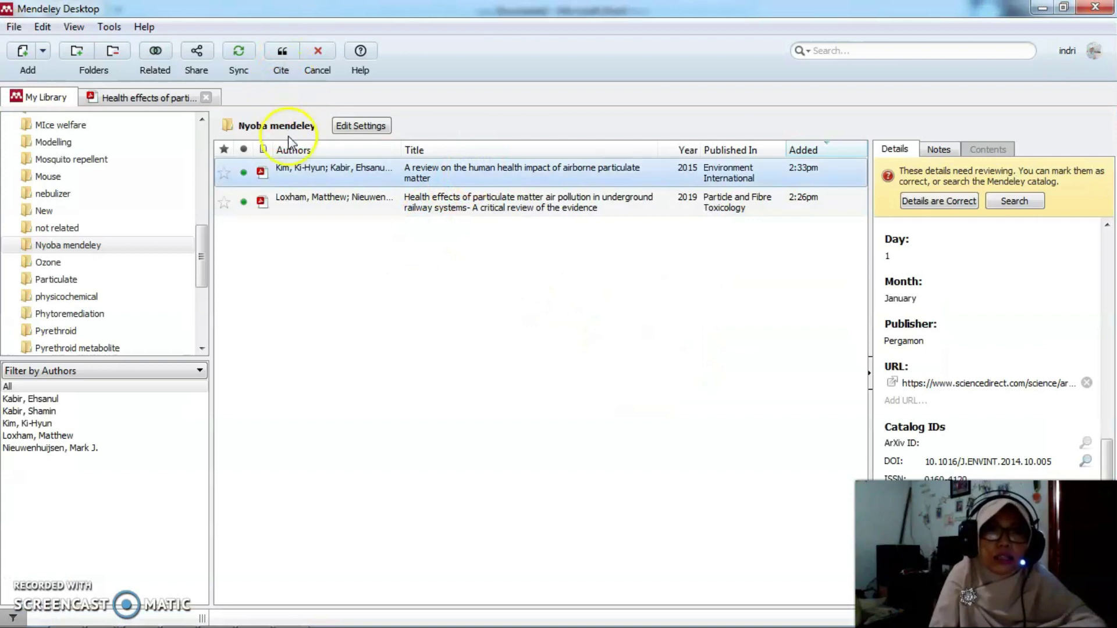
pyautogui.click(387, 204)
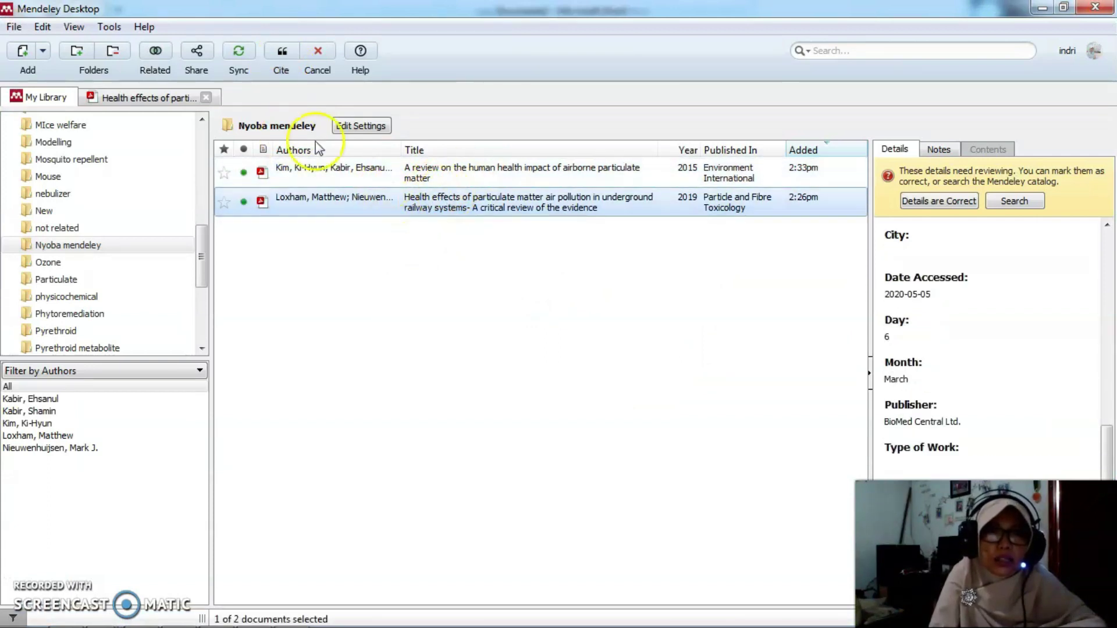
pyautogui.click(280, 55)
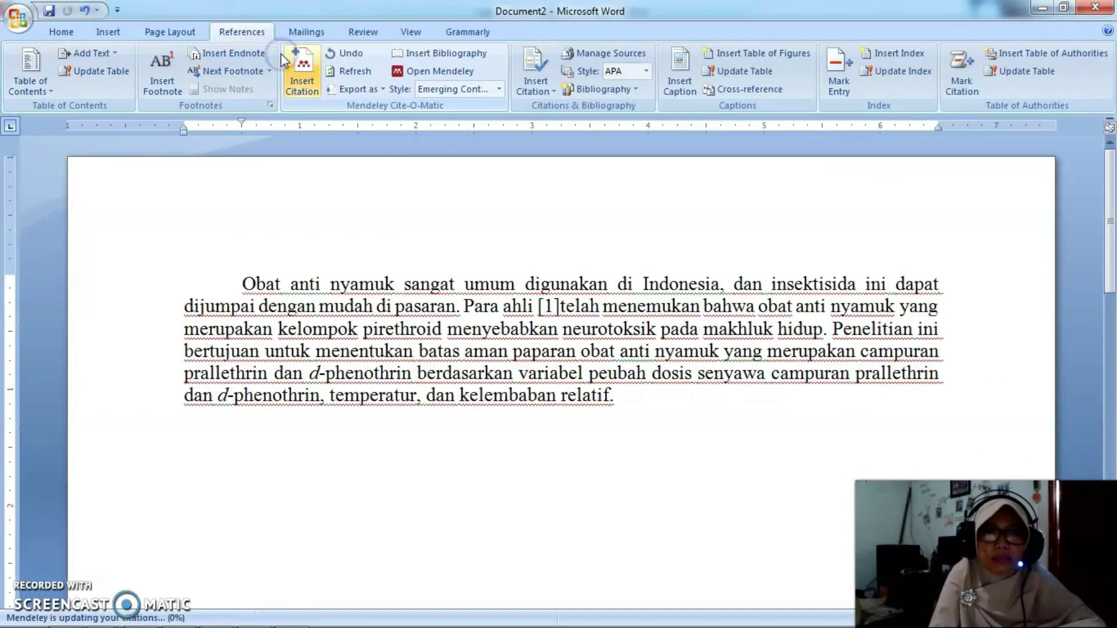
pyautogui.click(559, 303)
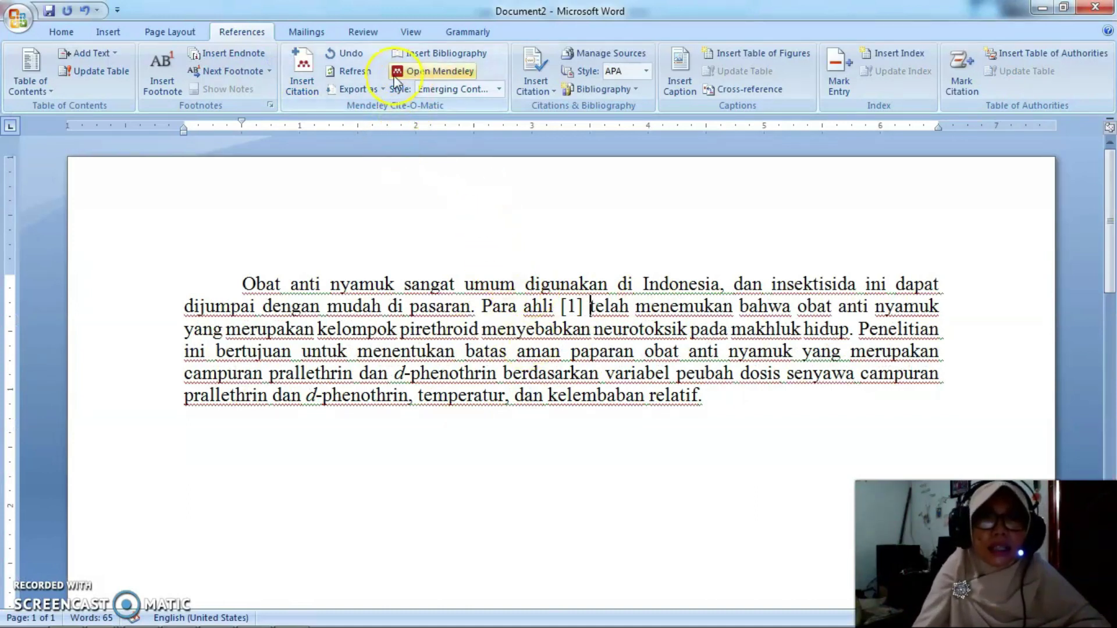
# Change the Mendeley citation style of the document to Toxicology and Applied Pharmacology
pyautogui.click(499, 89)
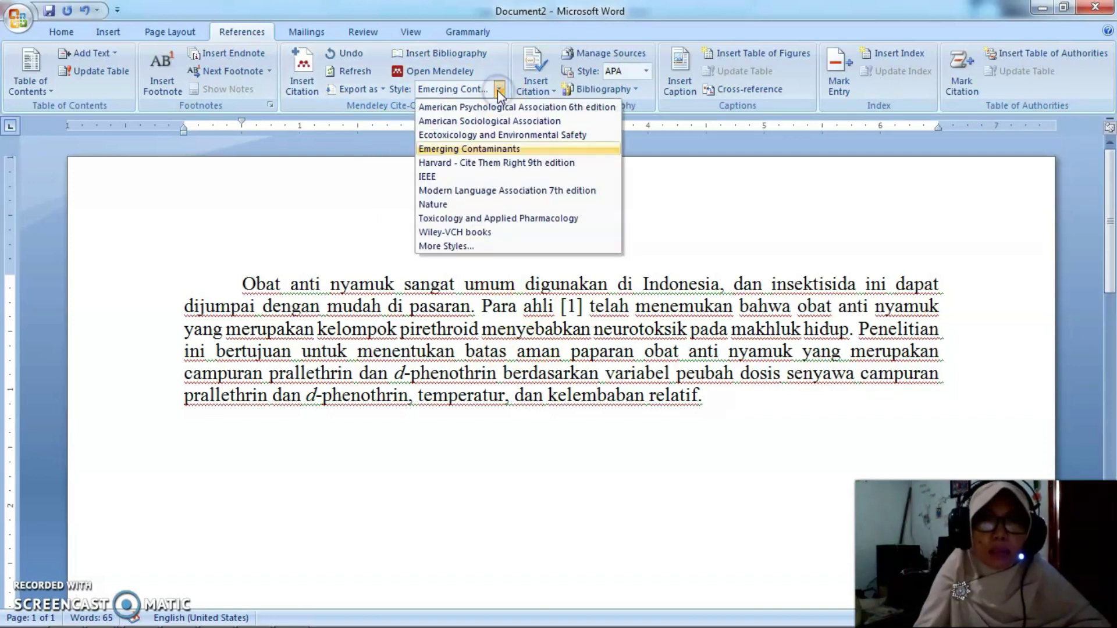
pyautogui.click(487, 148)
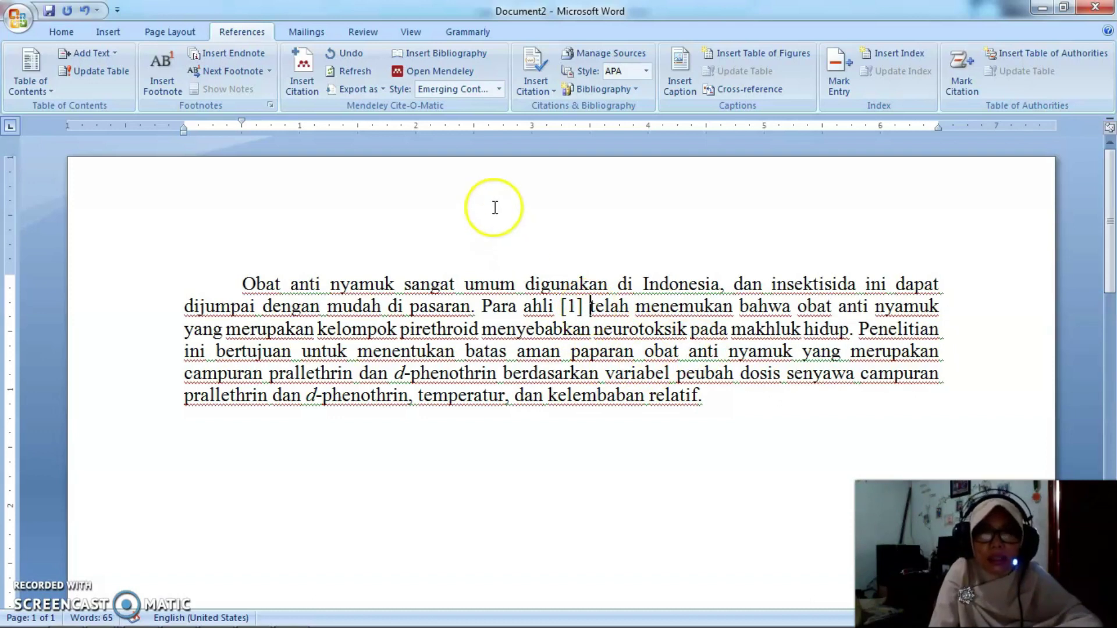
pyautogui.click(498, 89)
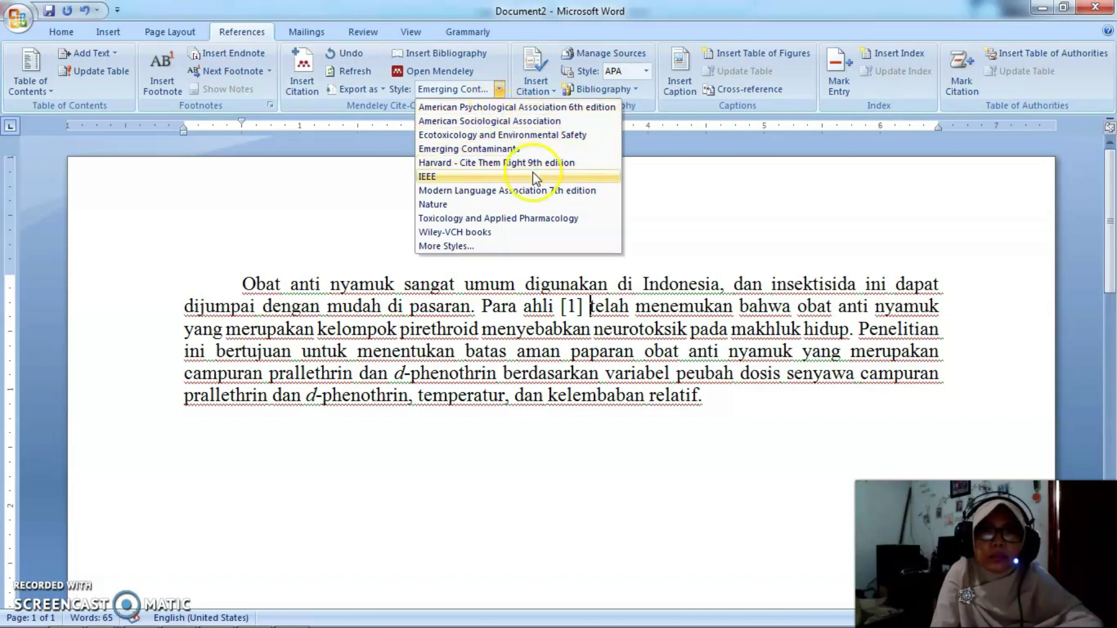
pyautogui.click(547, 219)
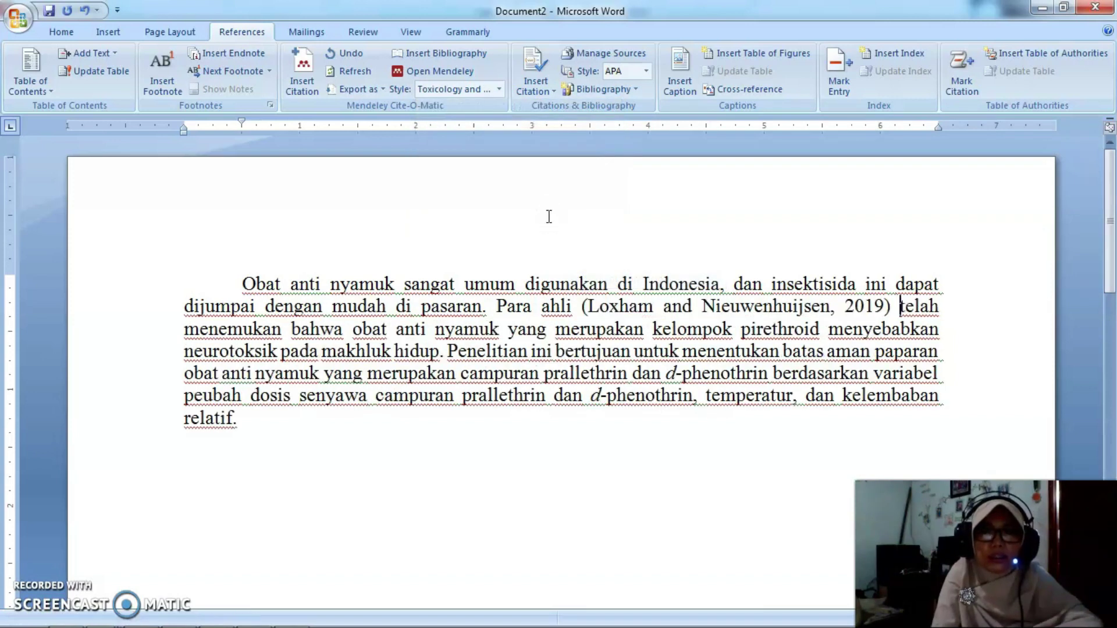
pyautogui.click(901, 307)
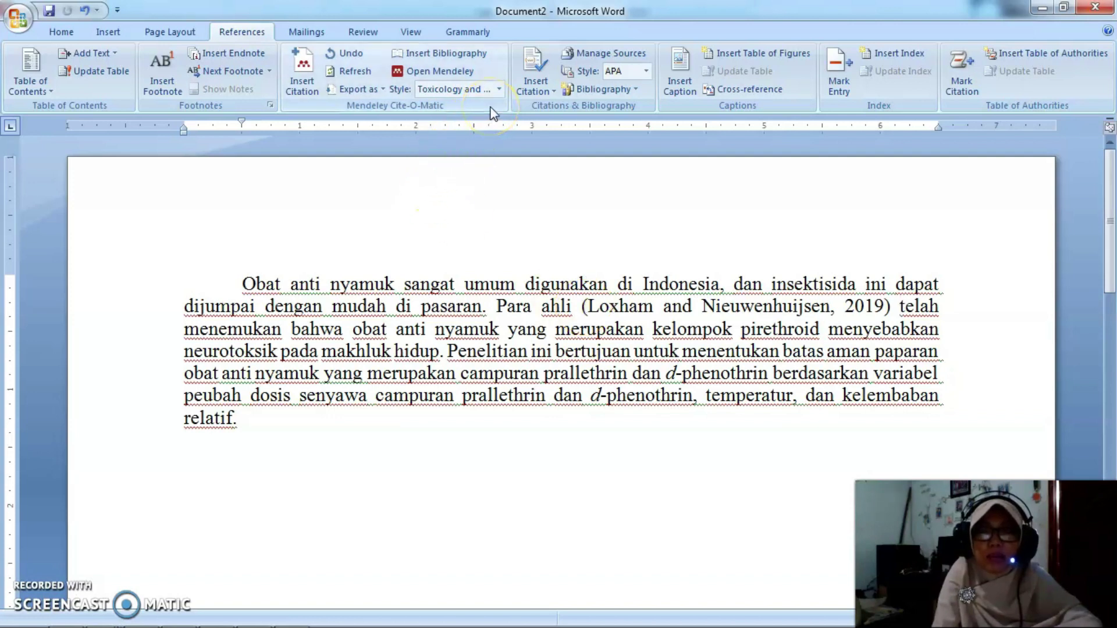
# Write the two cited authors' names joined by "and" directly before the in-text citation, after "Para ahli"
pyautogui.click(582, 307)
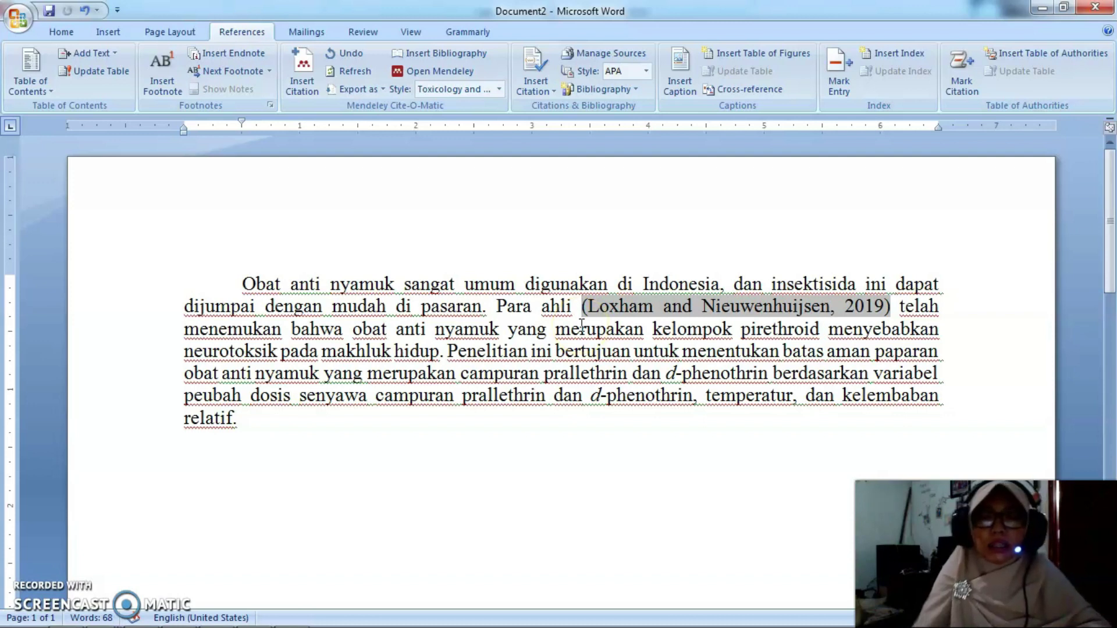
pyautogui.write('Lo')
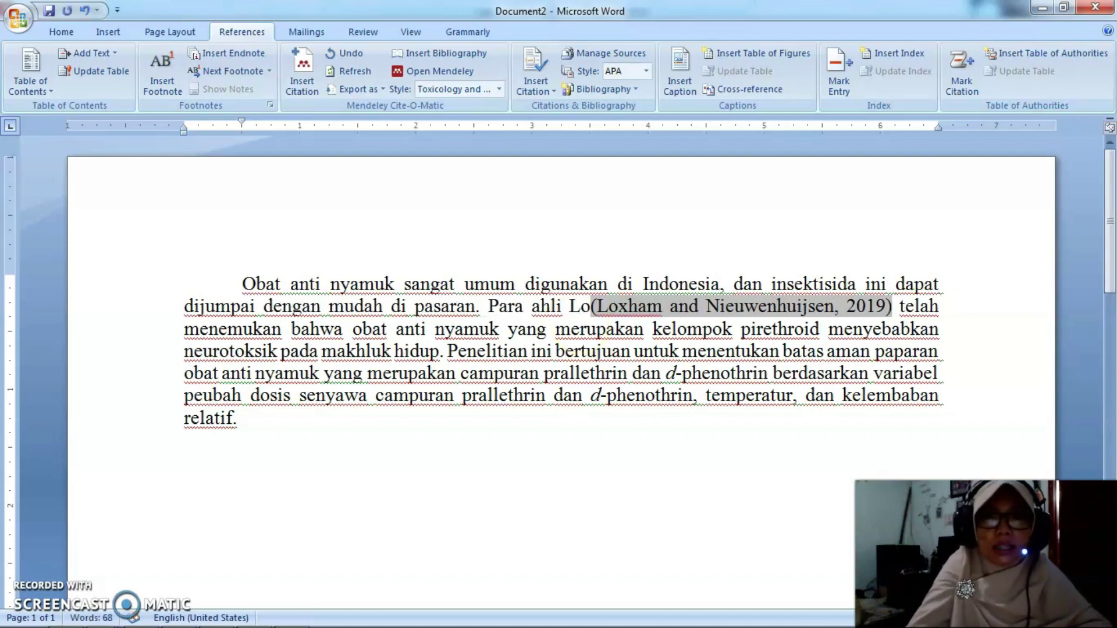
pyautogui.write('xham and Nieuwnhuijsen')
# Edit the in-text citation to suppress the author, leaving only the year in parentheses
pyautogui.click(852, 304)
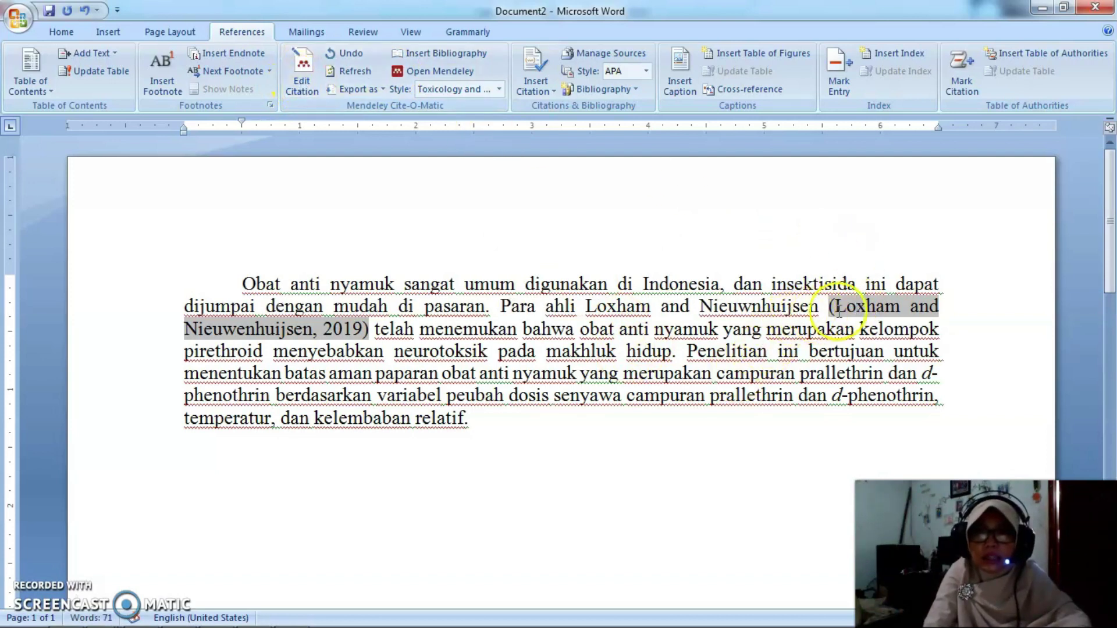
pyautogui.click(312, 90)
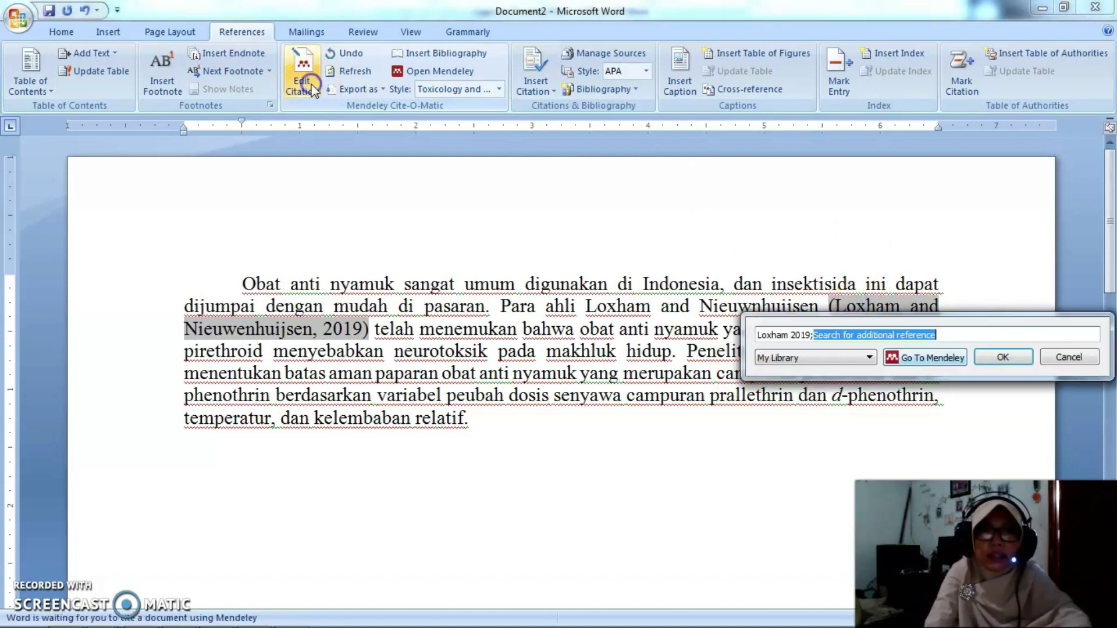
pyautogui.click(777, 334)
pyautogui.click(761, 419)
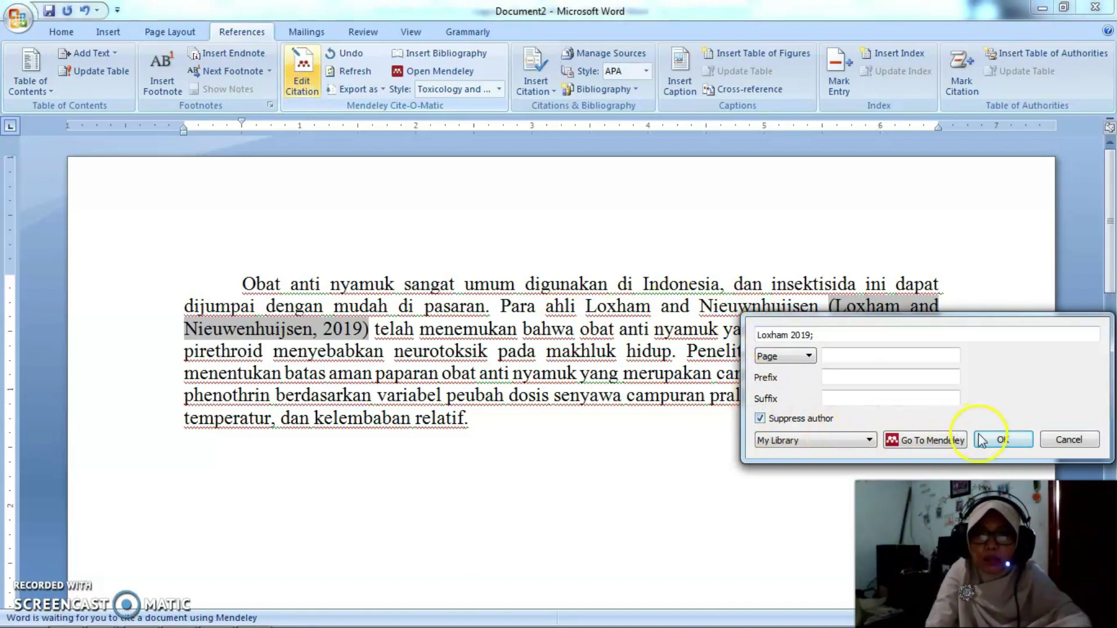
pyautogui.click(1003, 439)
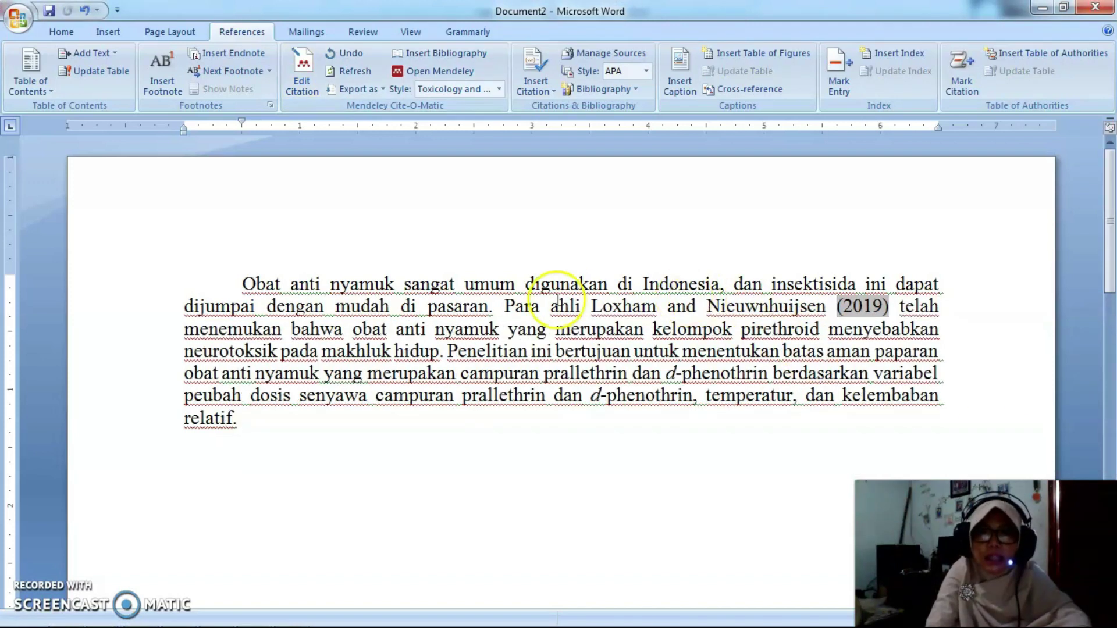
# Delete the words "Para ahli" so the second sentence starts with the authors' names
pyautogui.moveTo(505, 306); pyautogui.dragTo(593, 311)
pyautogui.press('Delete')
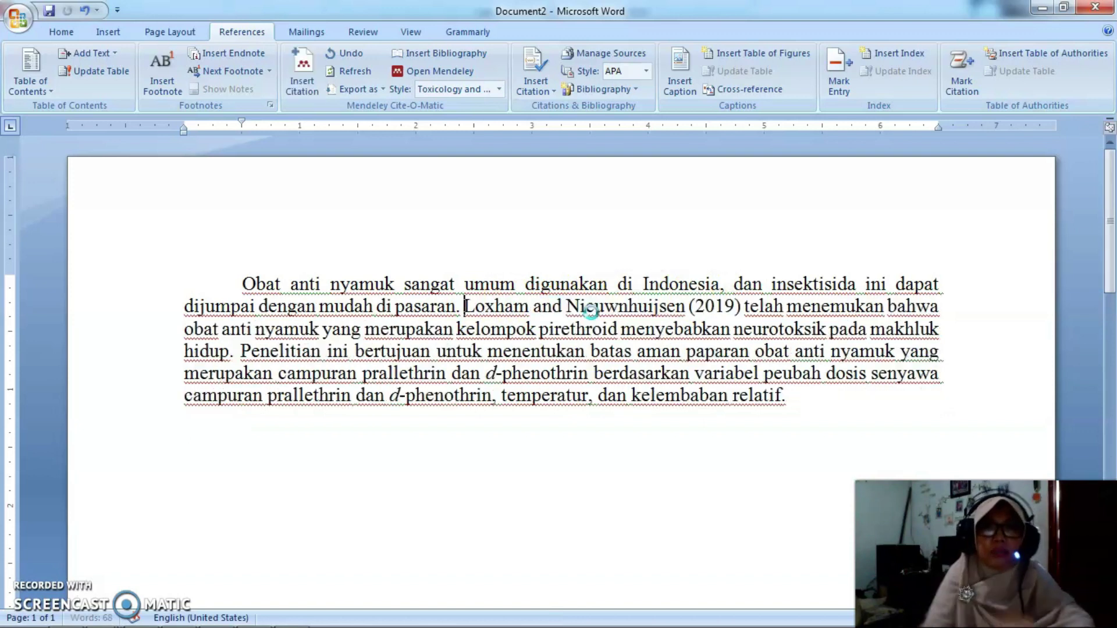
pyautogui.click(475, 306)
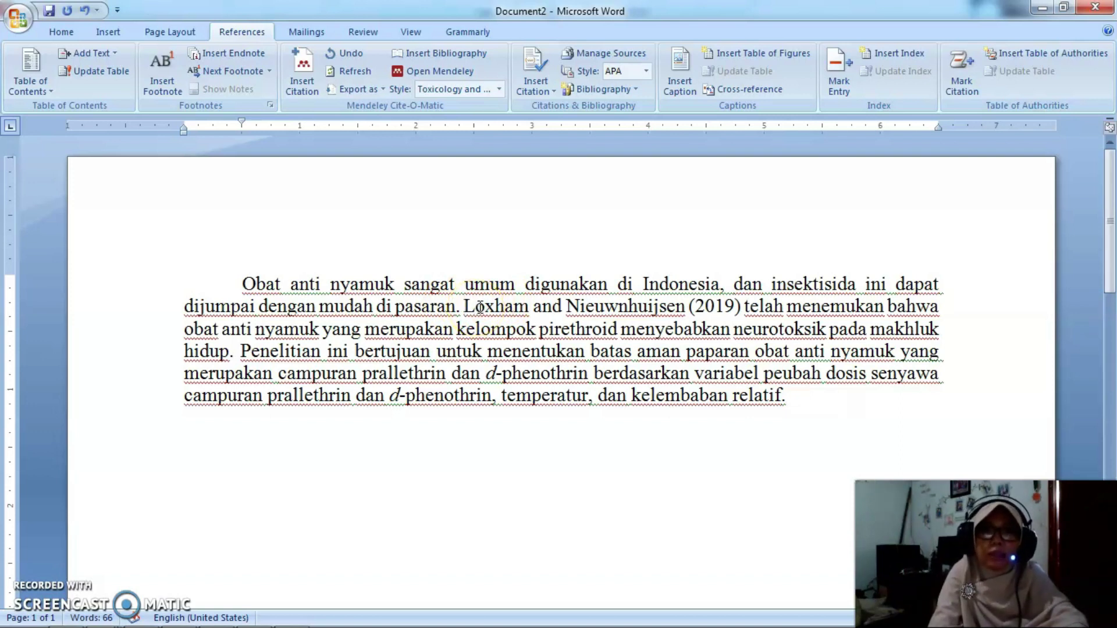
# Change the paragraph's last word to "relative" and insert the Mendeley citation of the 2014 dermal and inhalation exposure article before the final period
pyautogui.click(783, 396)
pyautogui.press('BackSpace')
pyautogui.write('ve')
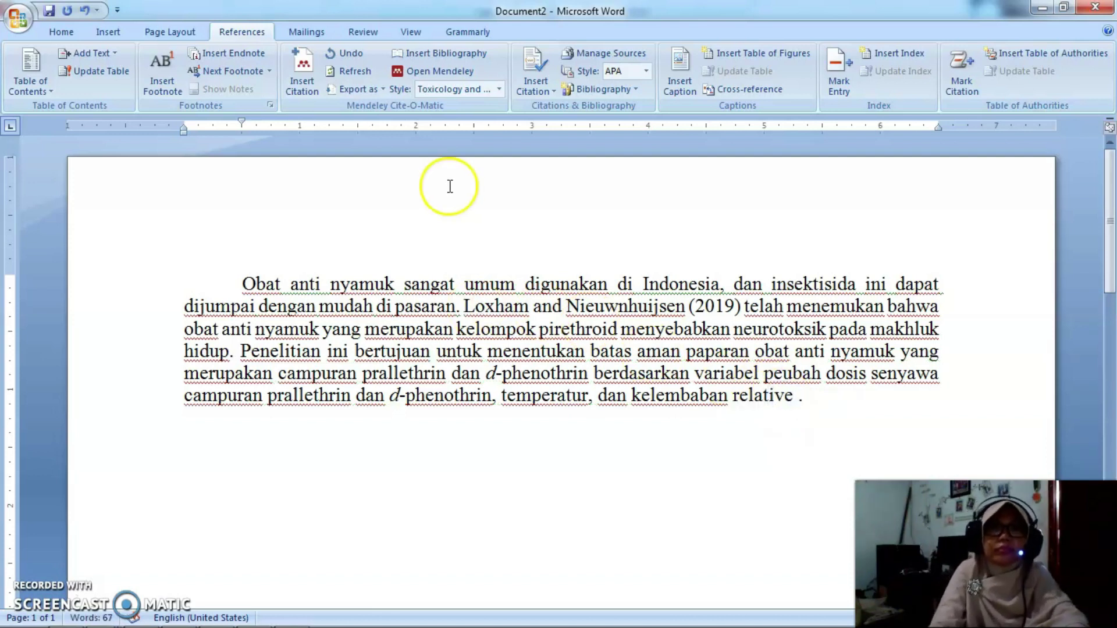
pyautogui.click(293, 78)
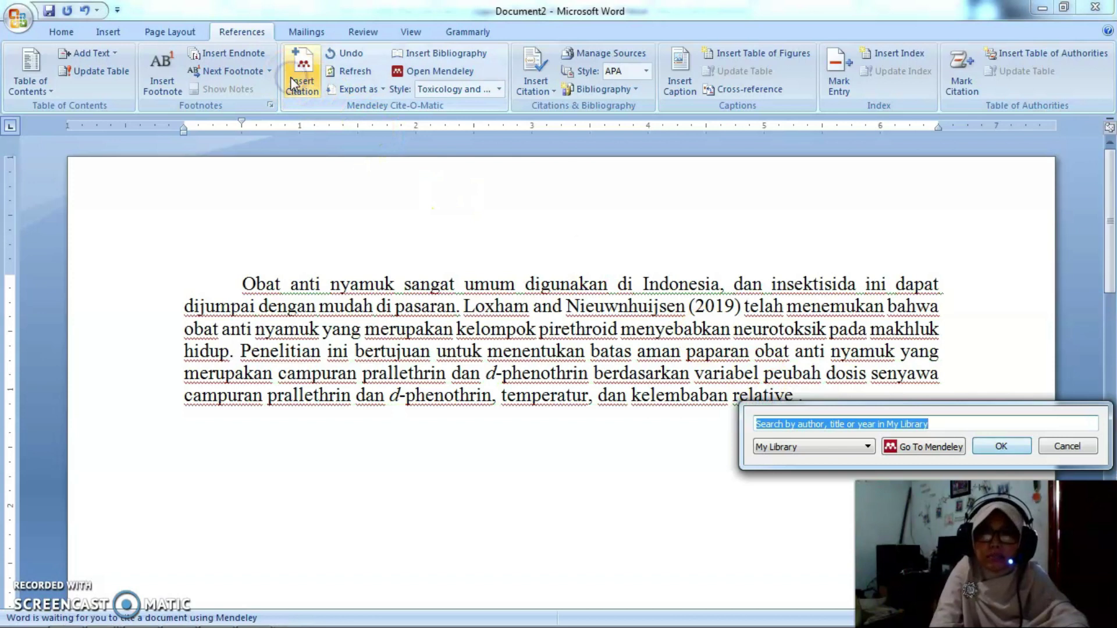
pyautogui.click(929, 446)
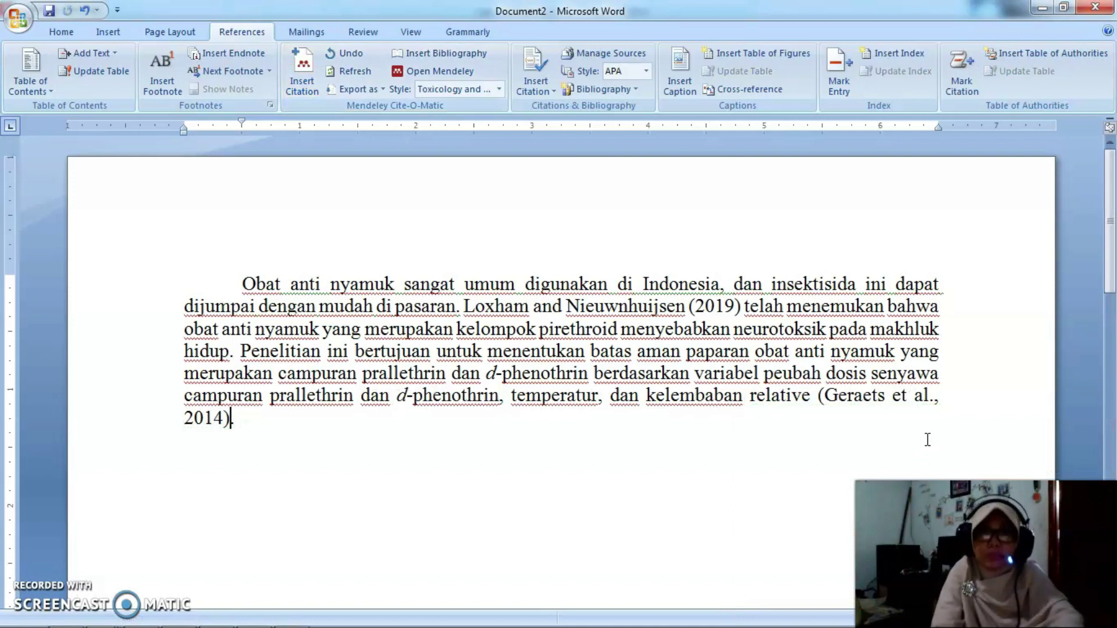
# Insert the Mendeley bibliography below the paragraph, leaving blank space after the text and starting without a first-line indent
pyautogui.press('Return')
pyautogui.click(311, 430)
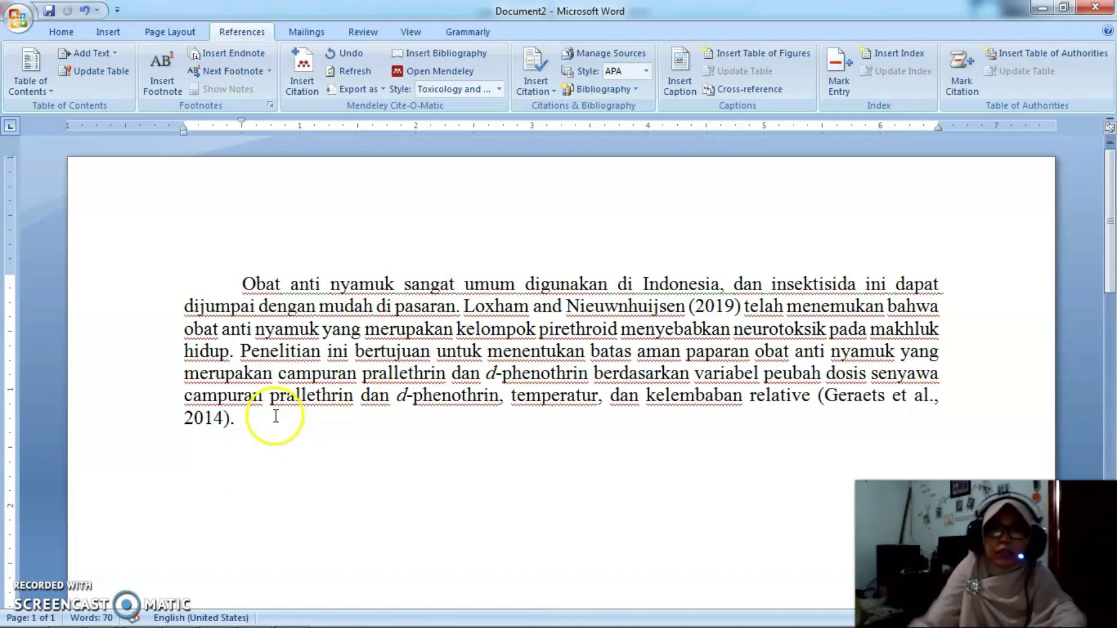
pyautogui.press('Return')
pyautogui.press('Return')
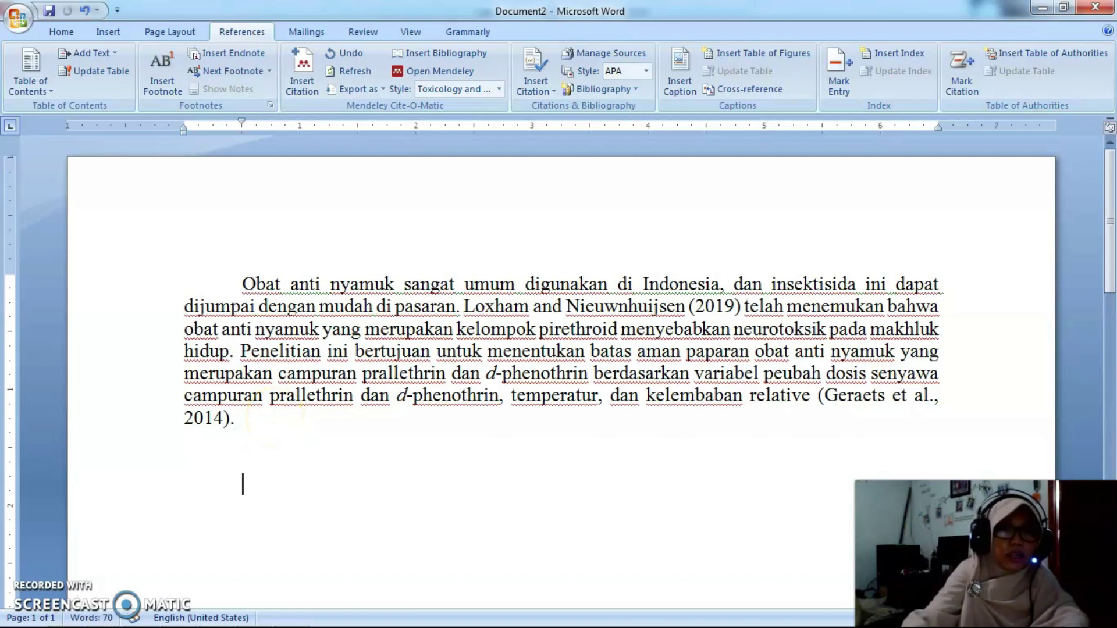
pyautogui.press('BackSpace')
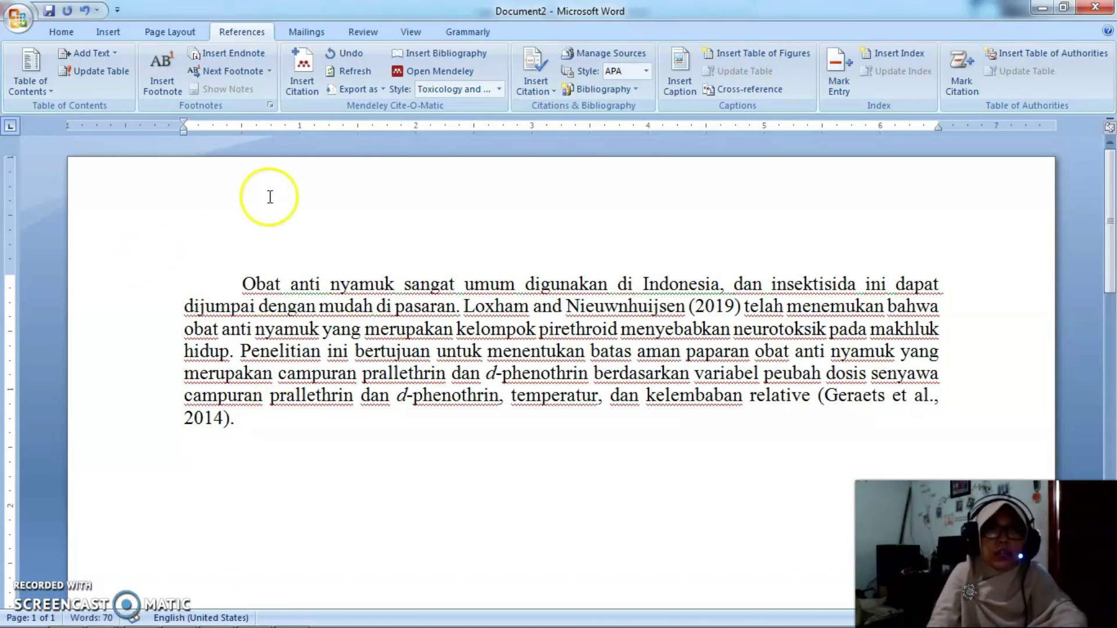
pyautogui.click(435, 51)
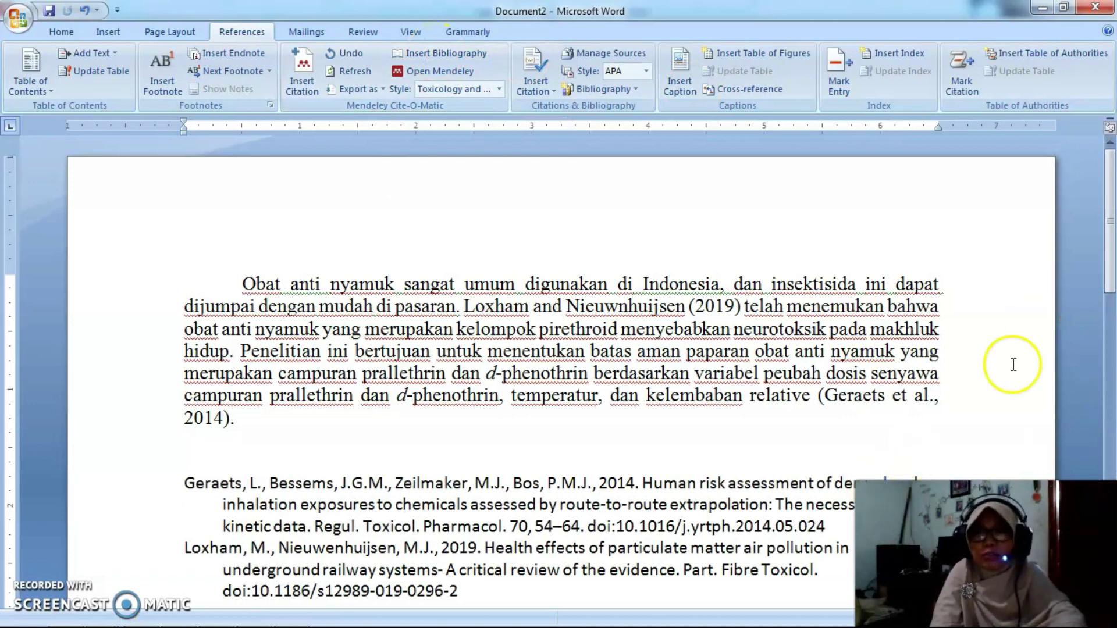
# Set the font of all the bibliography entries to Times New Roman
pyautogui.click(1108, 304)
pyautogui.click(1110, 260)
pyautogui.moveTo(1110, 260); pyautogui.dragTo(1109, 329)
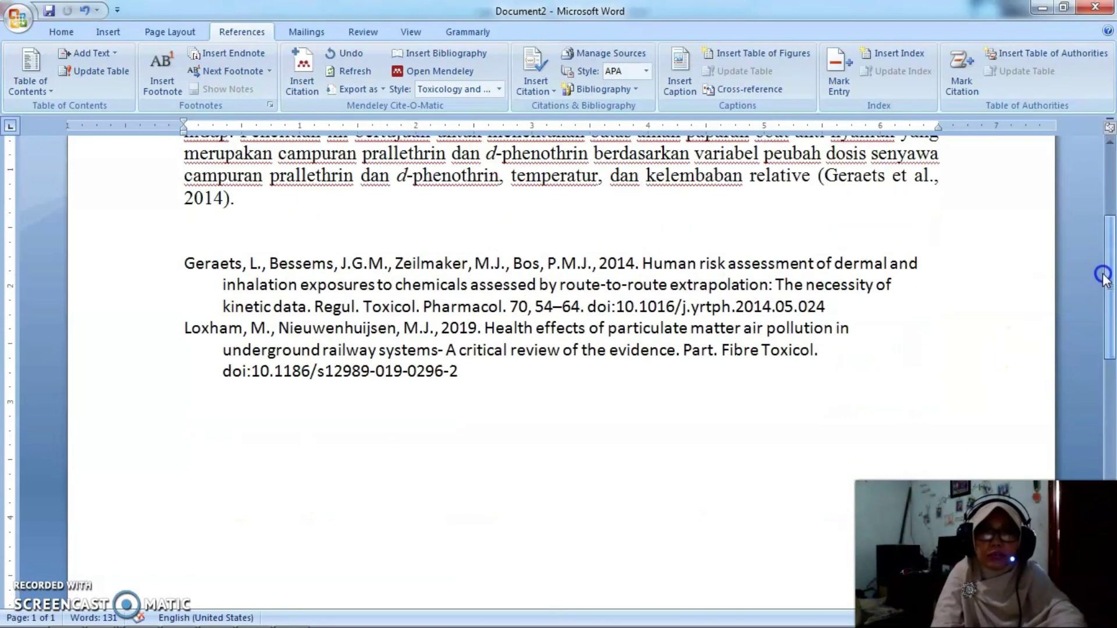
pyautogui.moveTo(110, 258); pyautogui.dragTo(130, 375)
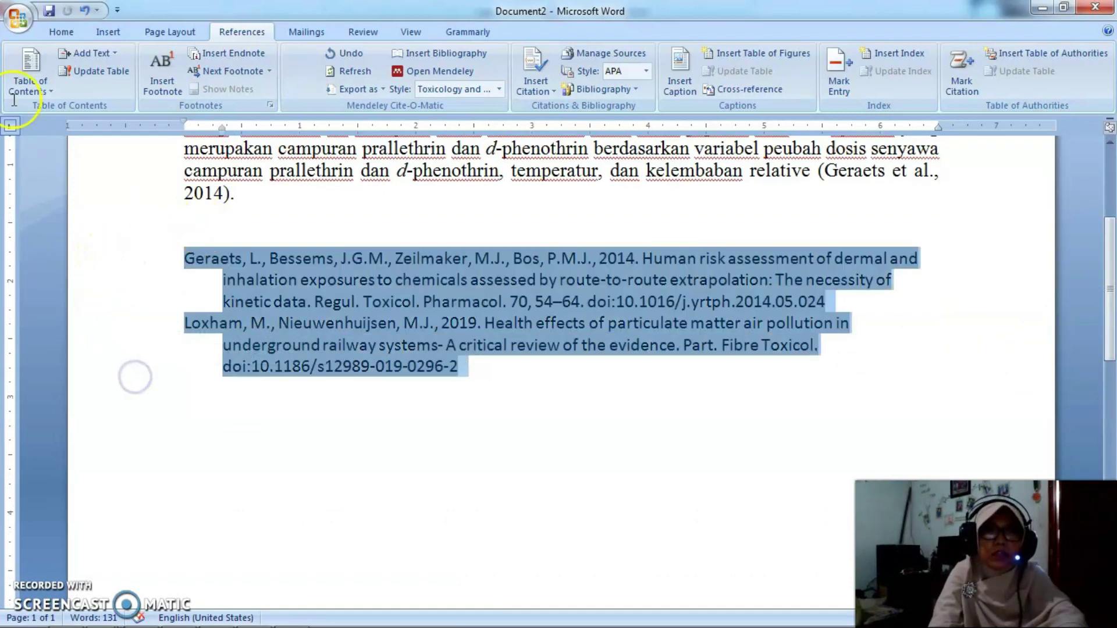
pyautogui.click(60, 35)
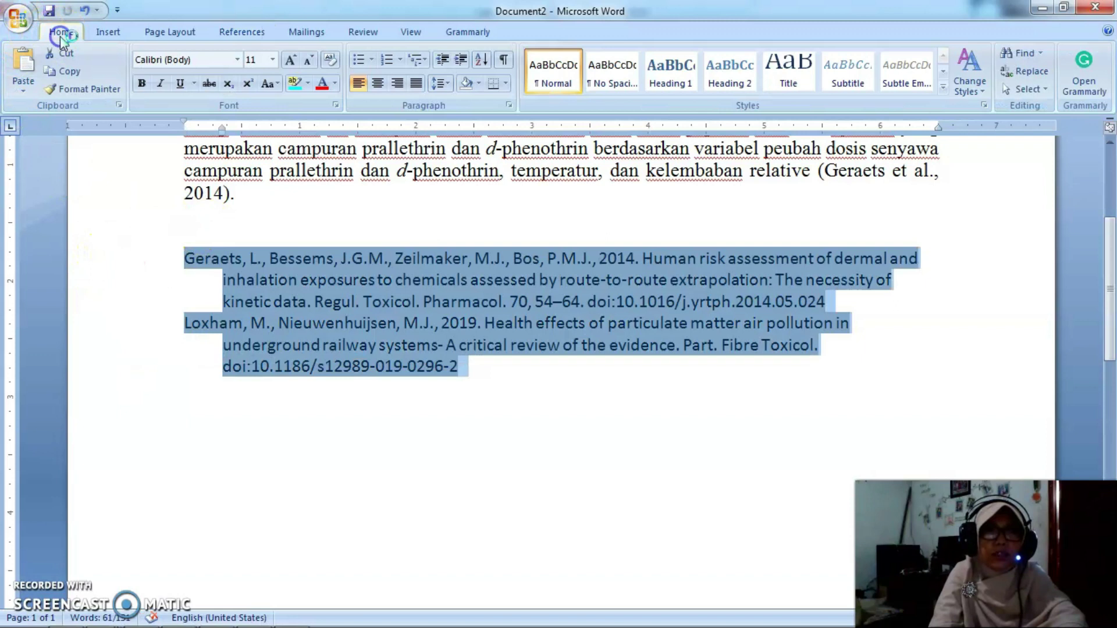
pyautogui.click(237, 60)
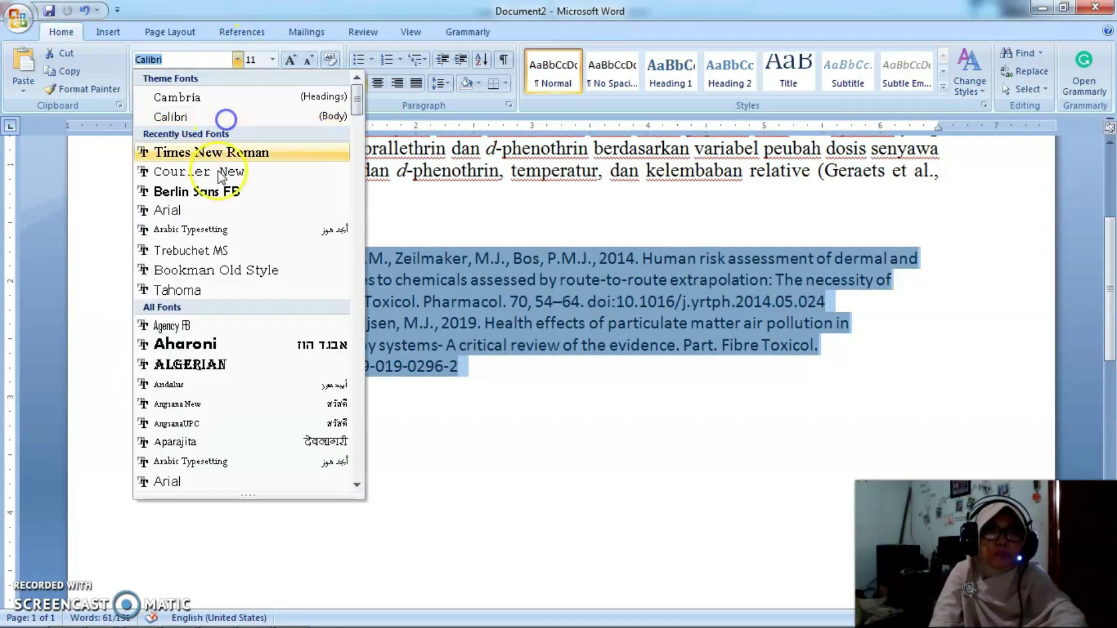
pyautogui.click(241, 153)
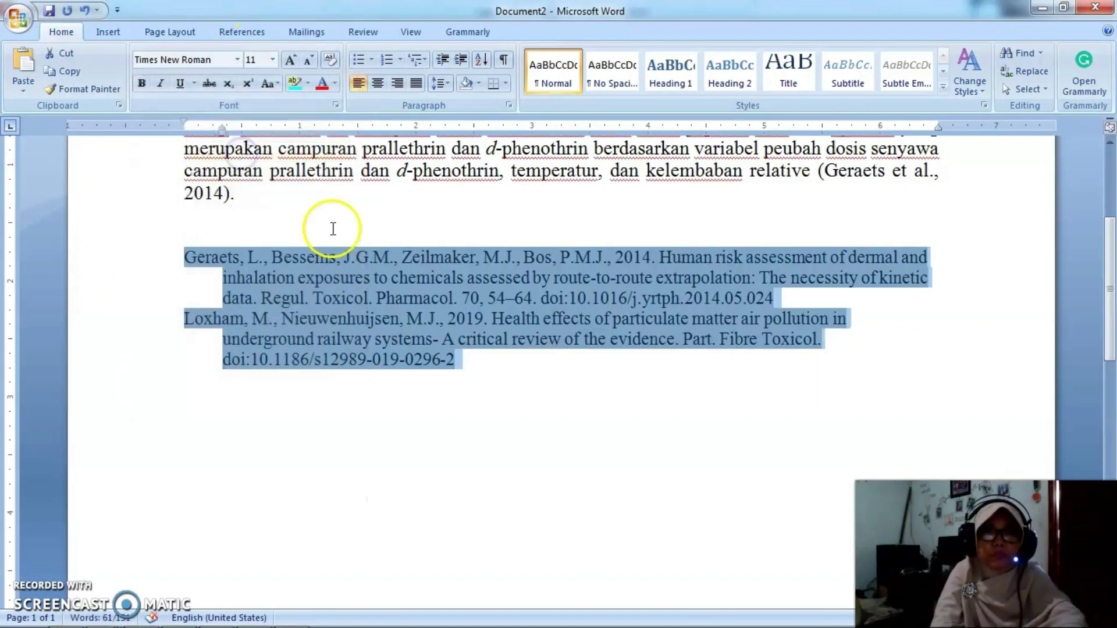
pyautogui.click(477, 372)
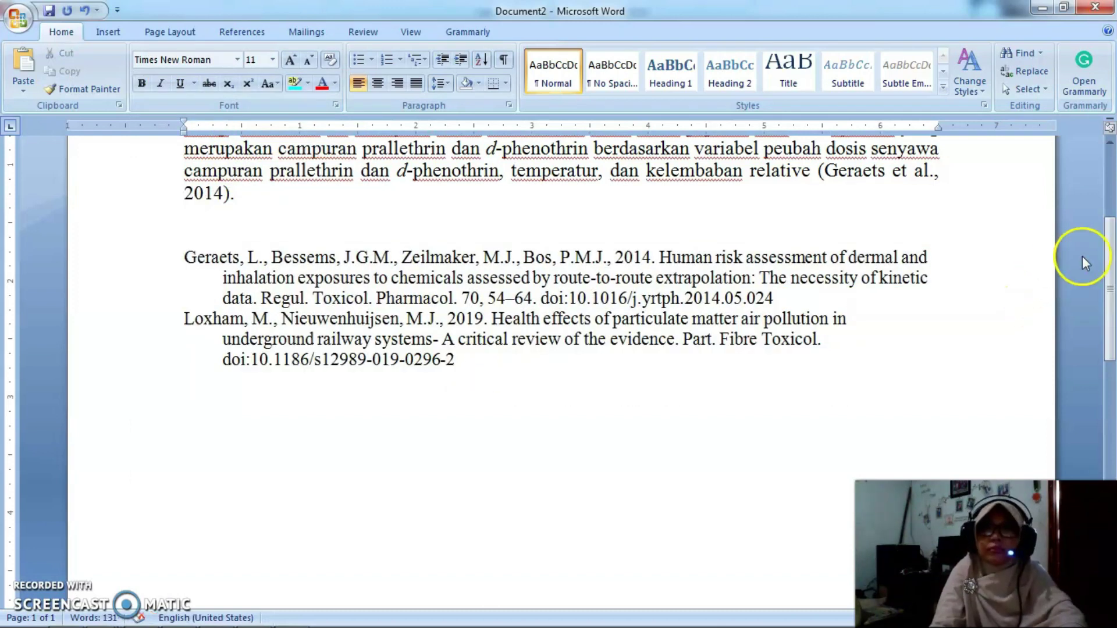
# Examine the list of Mendeley citation styles and compare the in-text citations with the bibliography entries
pyautogui.moveTo(1113, 247); pyautogui.dragTo(1108, 168)
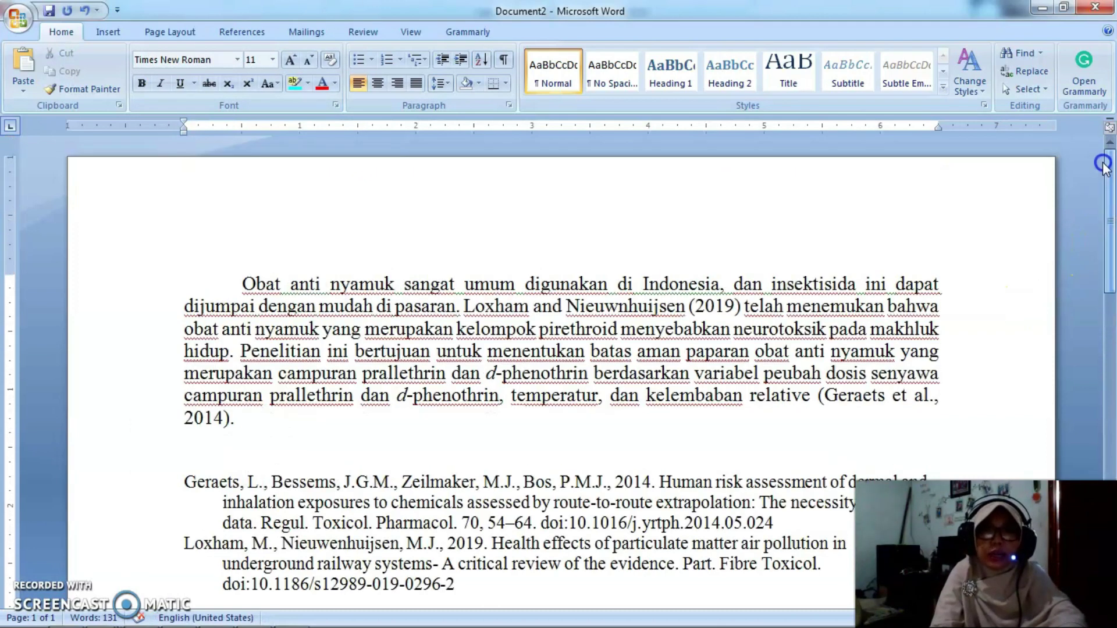
pyautogui.click(449, 319)
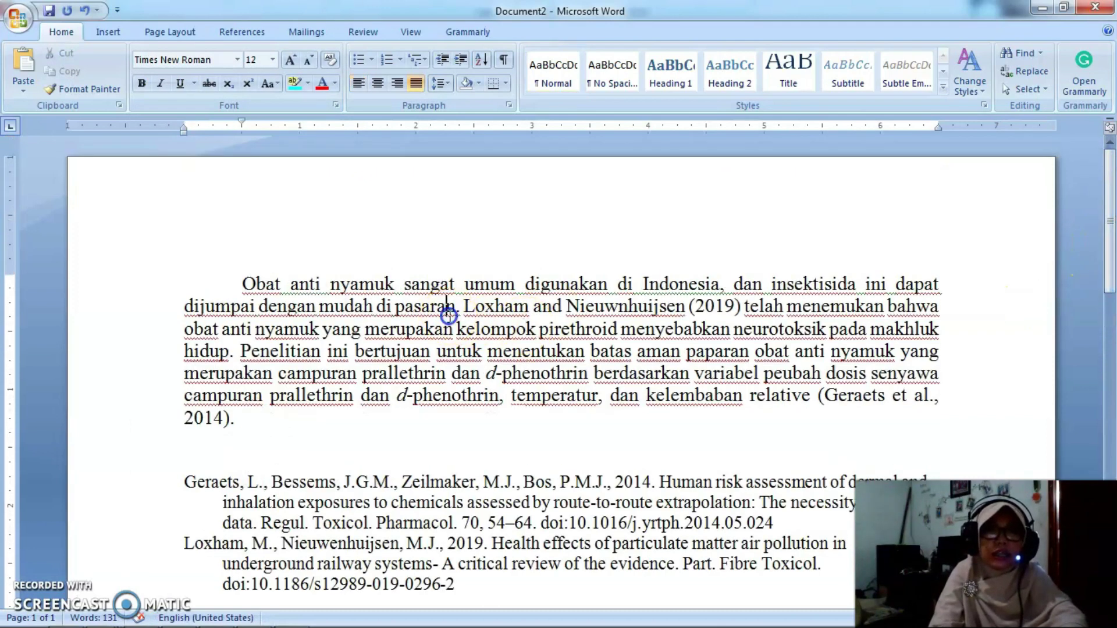
pyautogui.click(262, 33)
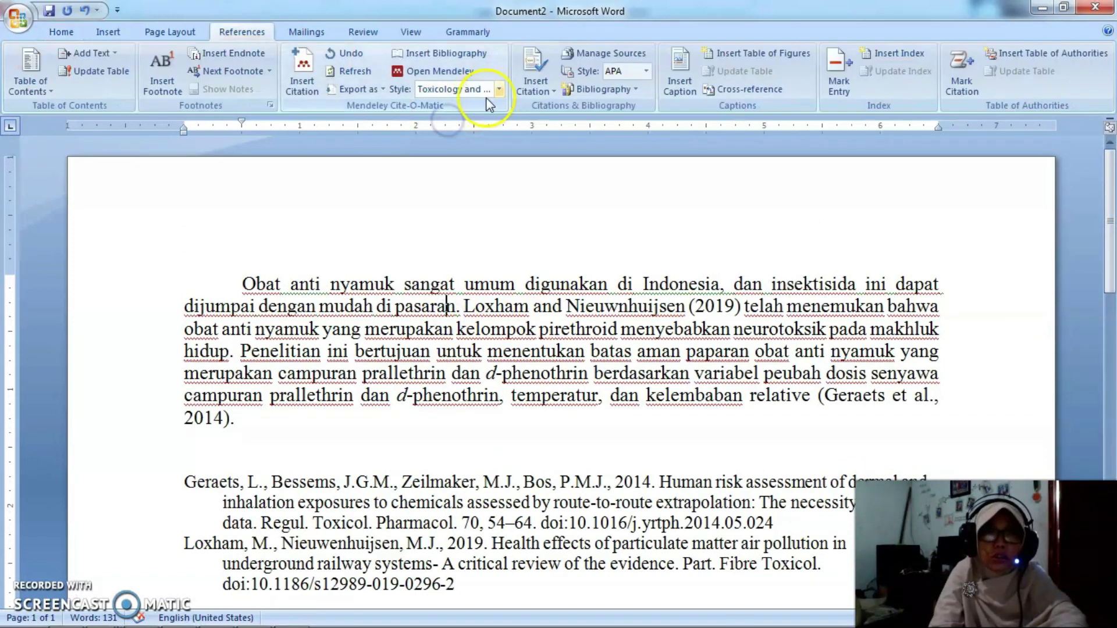
pyautogui.click(499, 90)
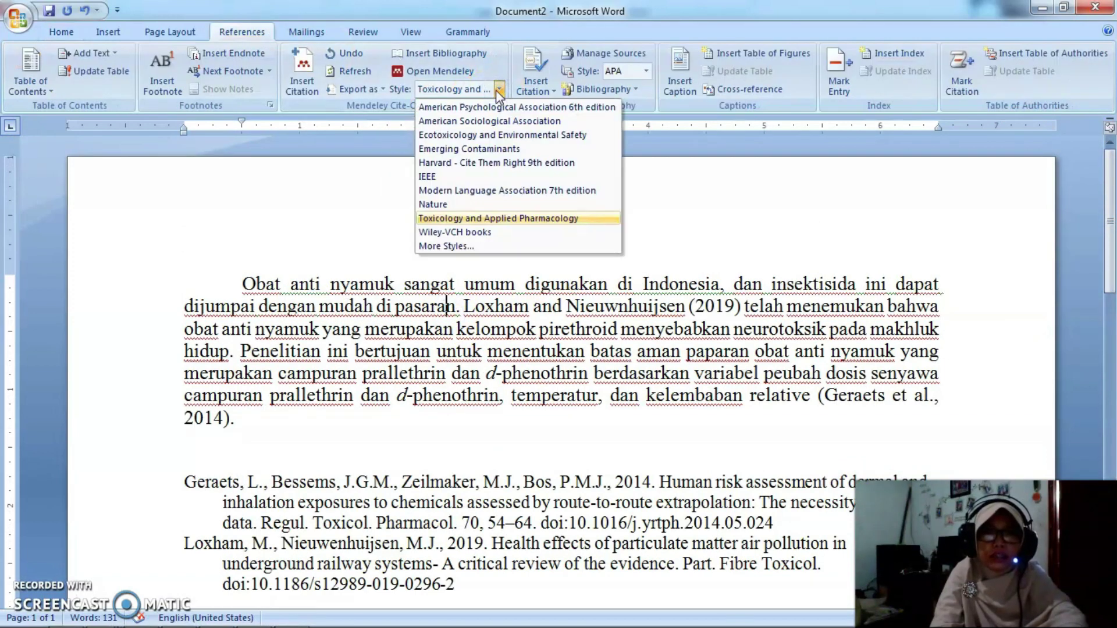
pyautogui.click(569, 295)
pyautogui.moveTo(1108, 221)
pyautogui.mouseDown()
pyautogui.moveTo(1110, 283)
pyautogui.moveTo(1110, 233)
pyautogui.mouseUp()
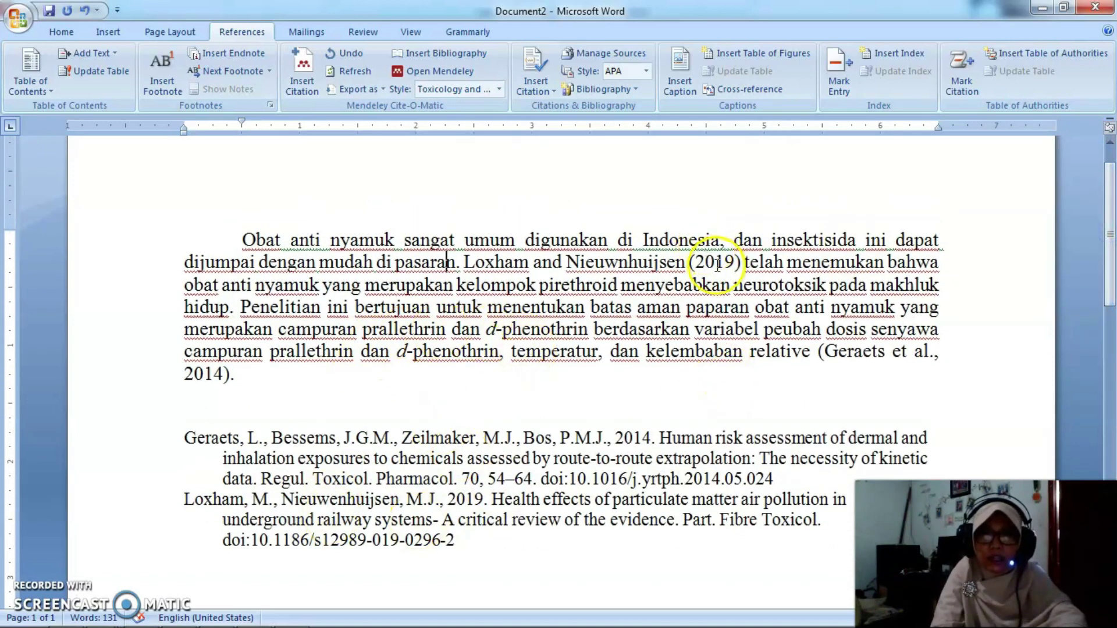
pyautogui.click(885, 355)
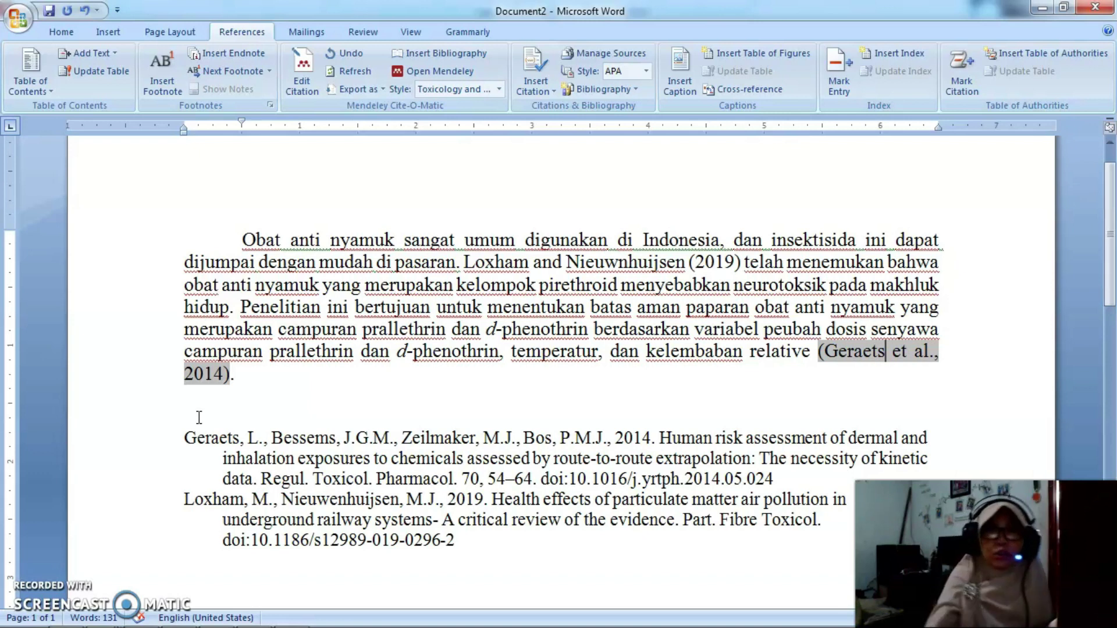
pyautogui.click(499, 90)
pyautogui.click(753, 180)
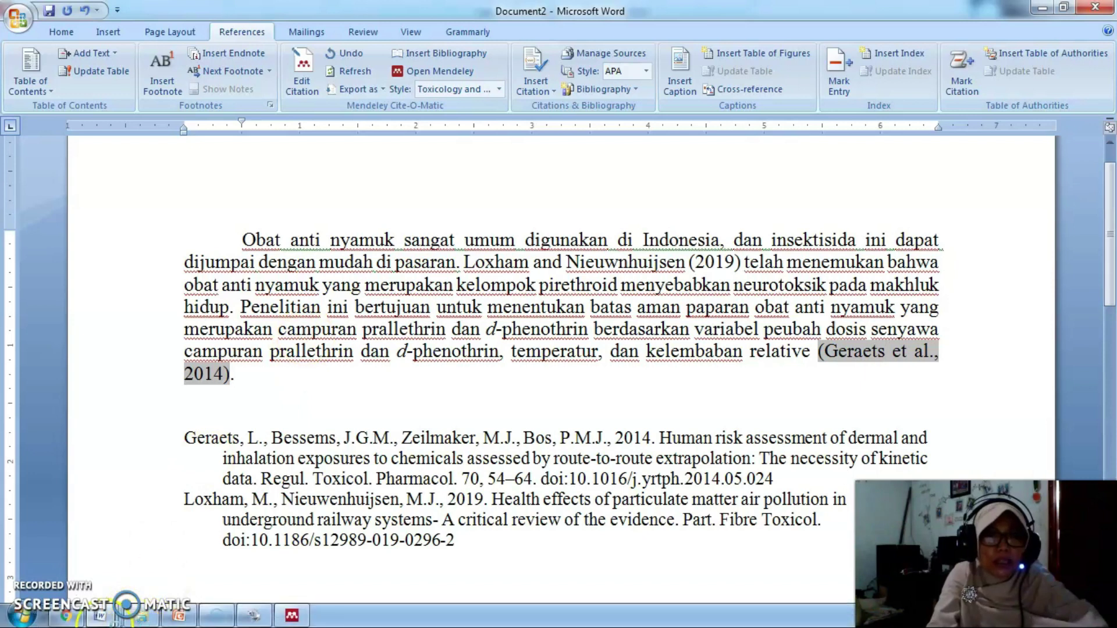
# Switch to Chrome, search Google for "csl mendeley" in a new tab and open the Mendeley CSL site
pyautogui.click(63, 620)
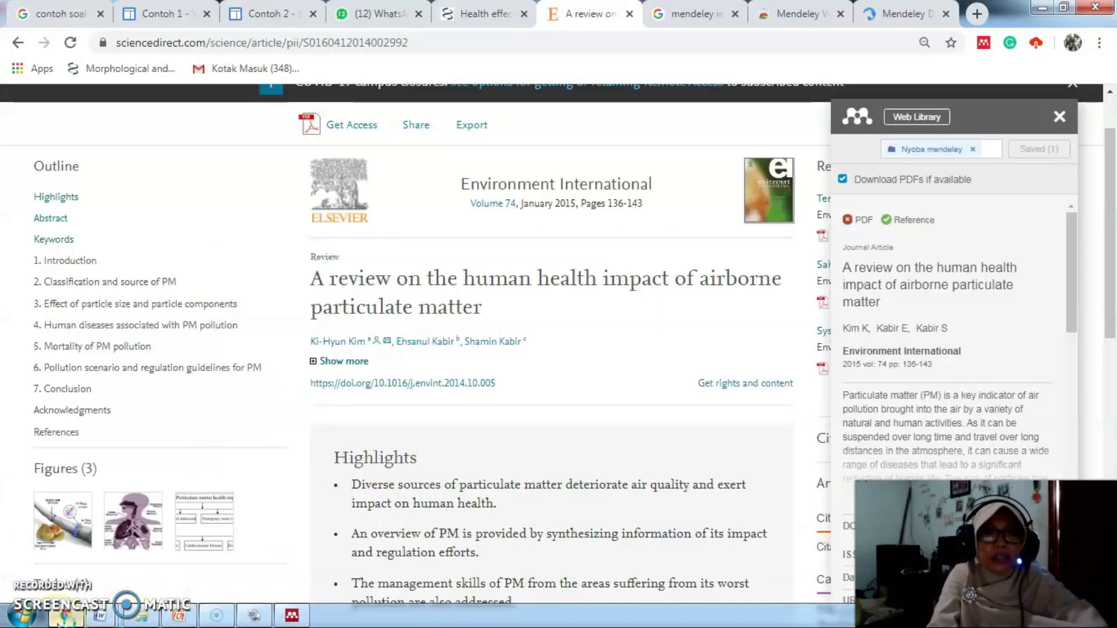
pyautogui.click(979, 13)
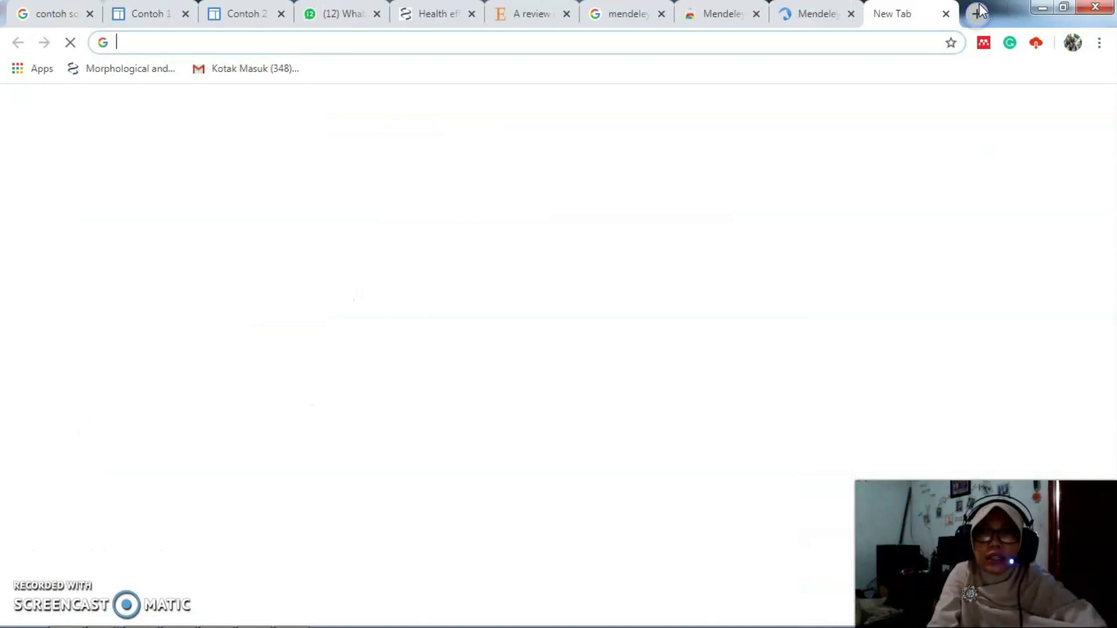
pyautogui.click(977, 13)
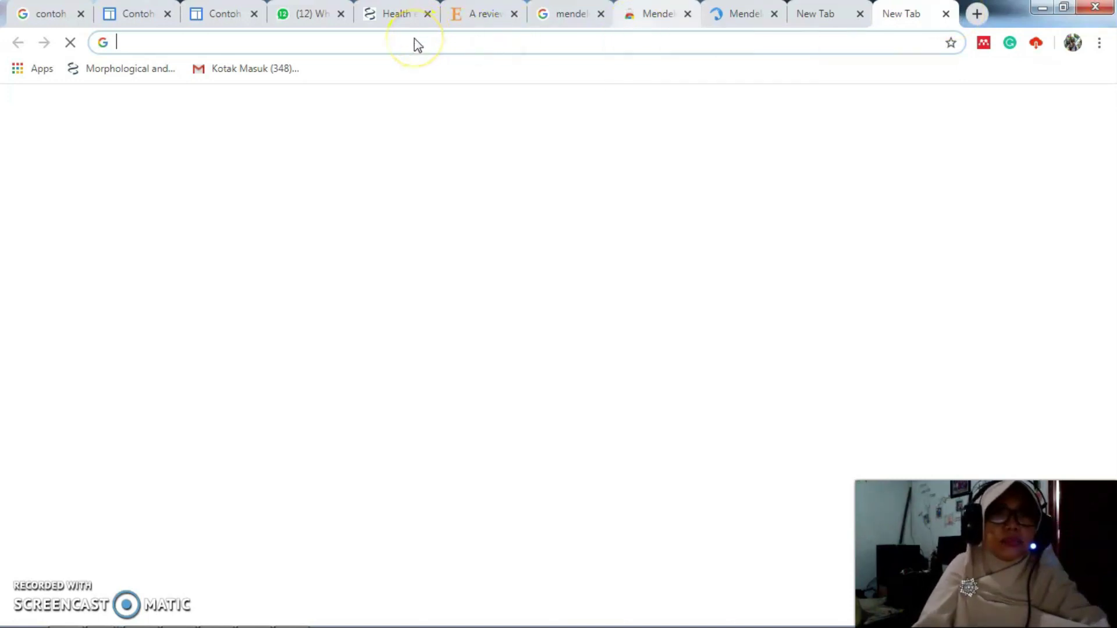
pyautogui.write('csl')
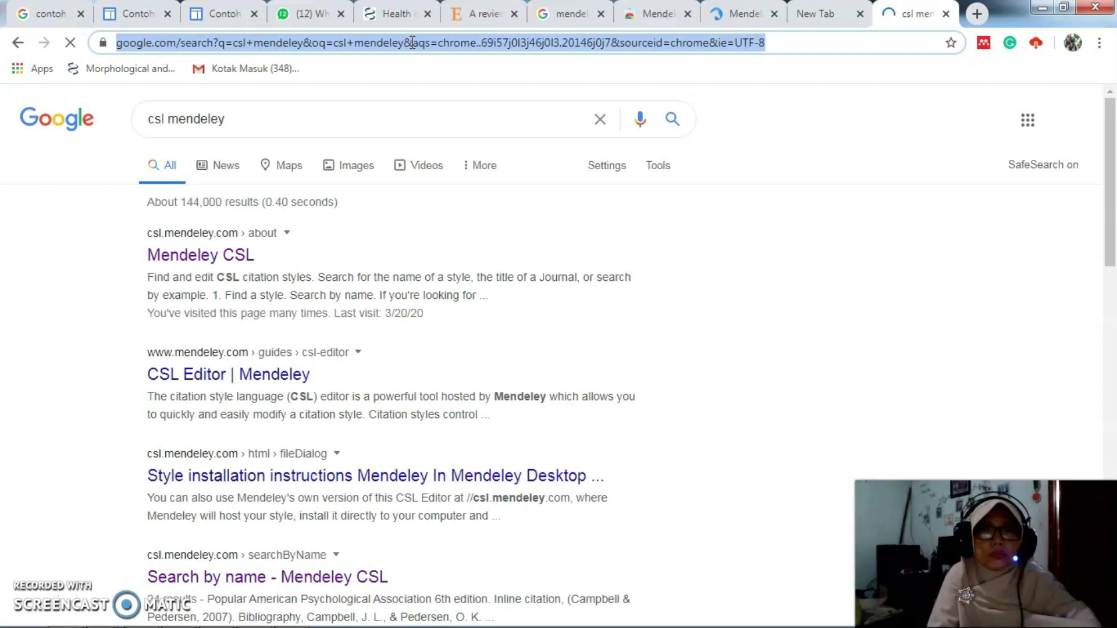
pyautogui.click(209, 259)
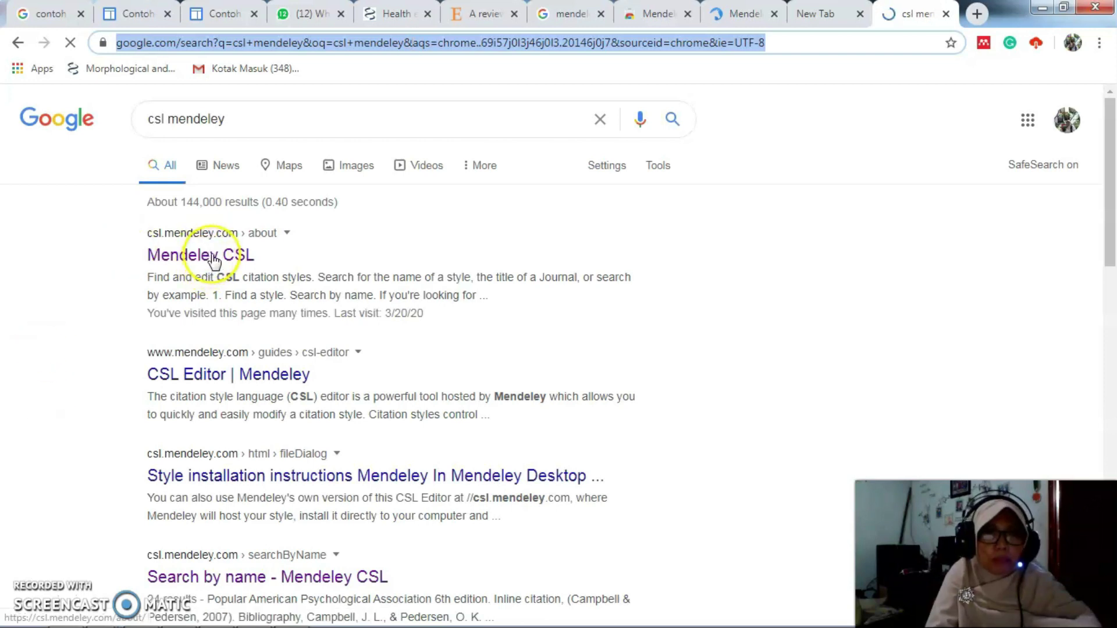
pyautogui.click(213, 259)
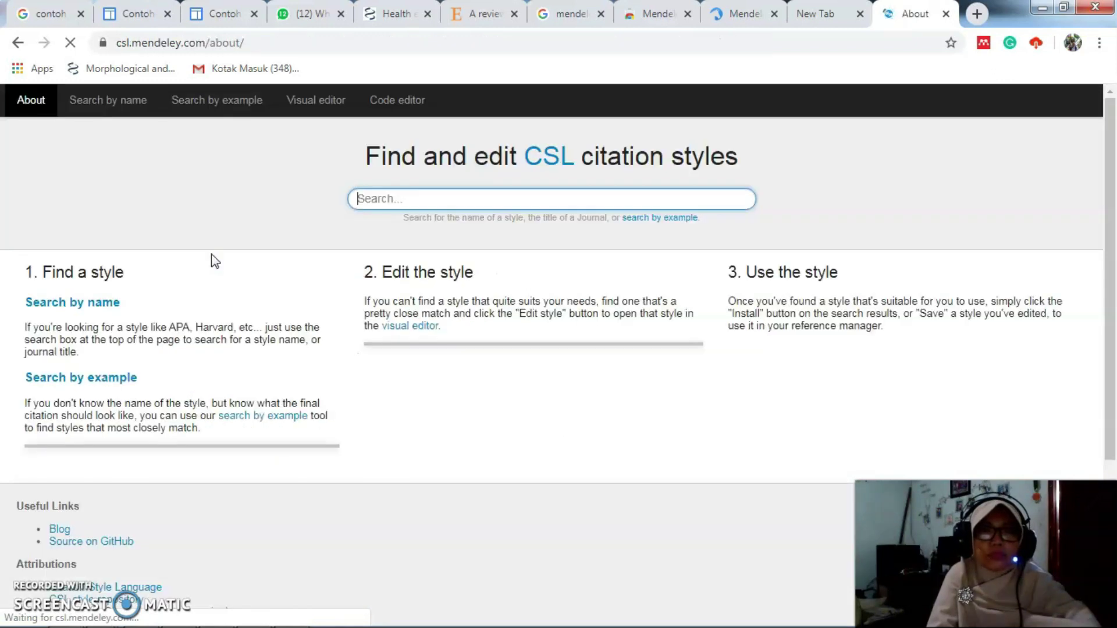
# Open the CSL site's search by name and look up the citation style "emerging contami"
pyautogui.click(271, 254)
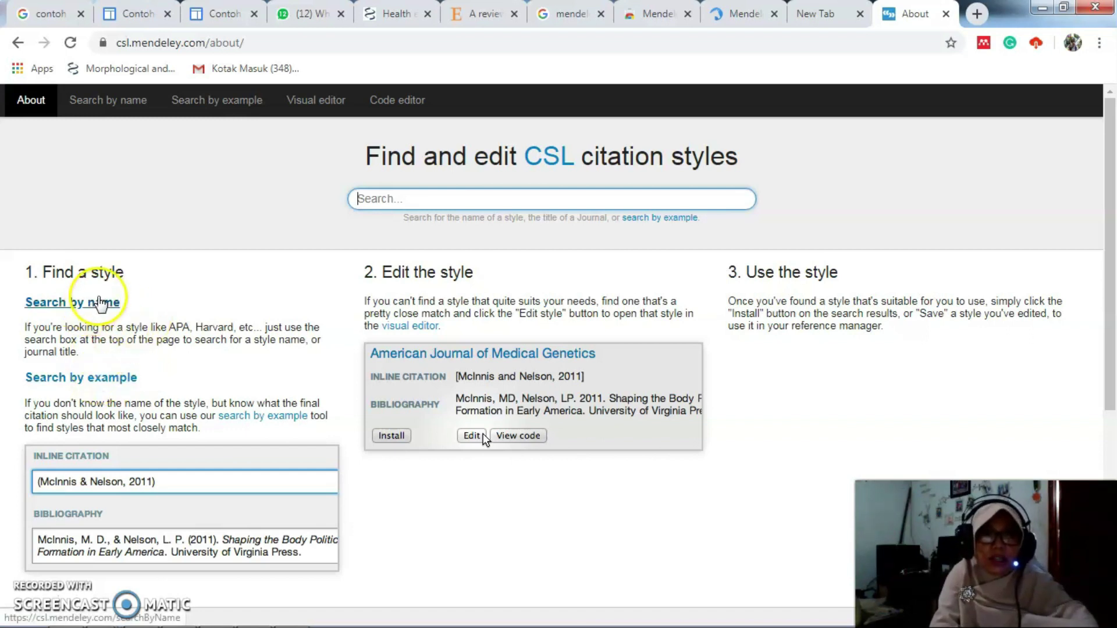
pyautogui.click(112, 304)
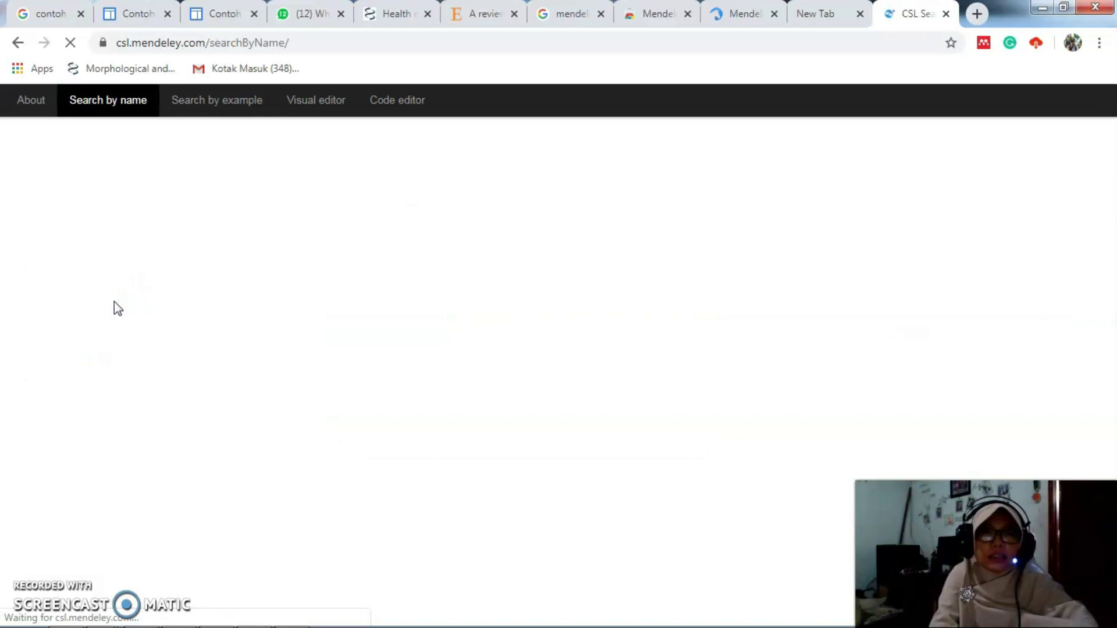
pyautogui.click(305, 296)
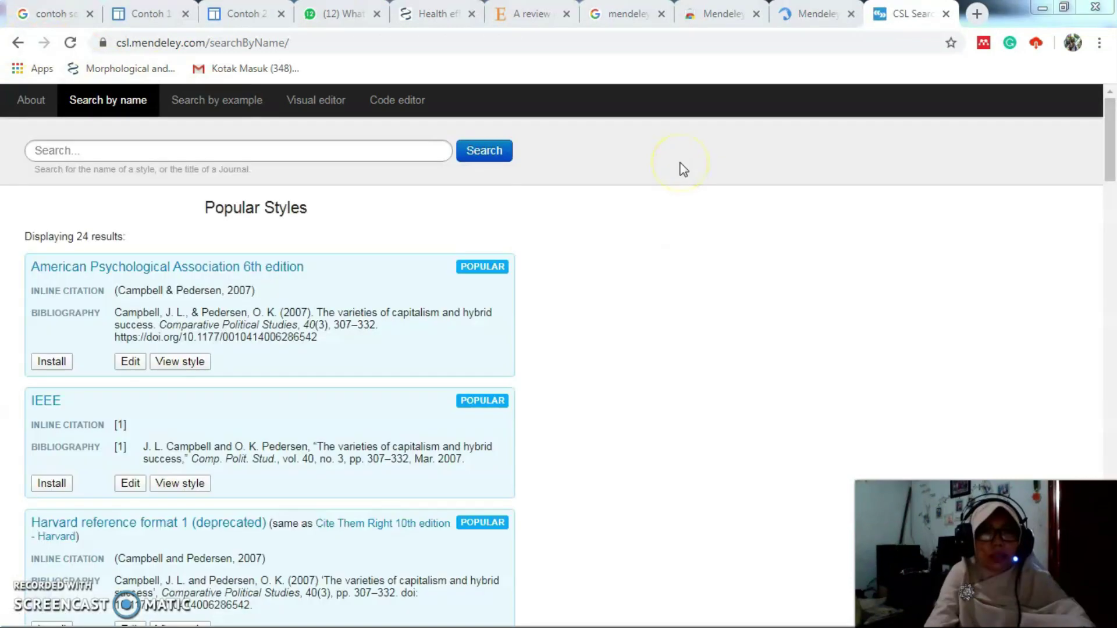
pyautogui.click(336, 143)
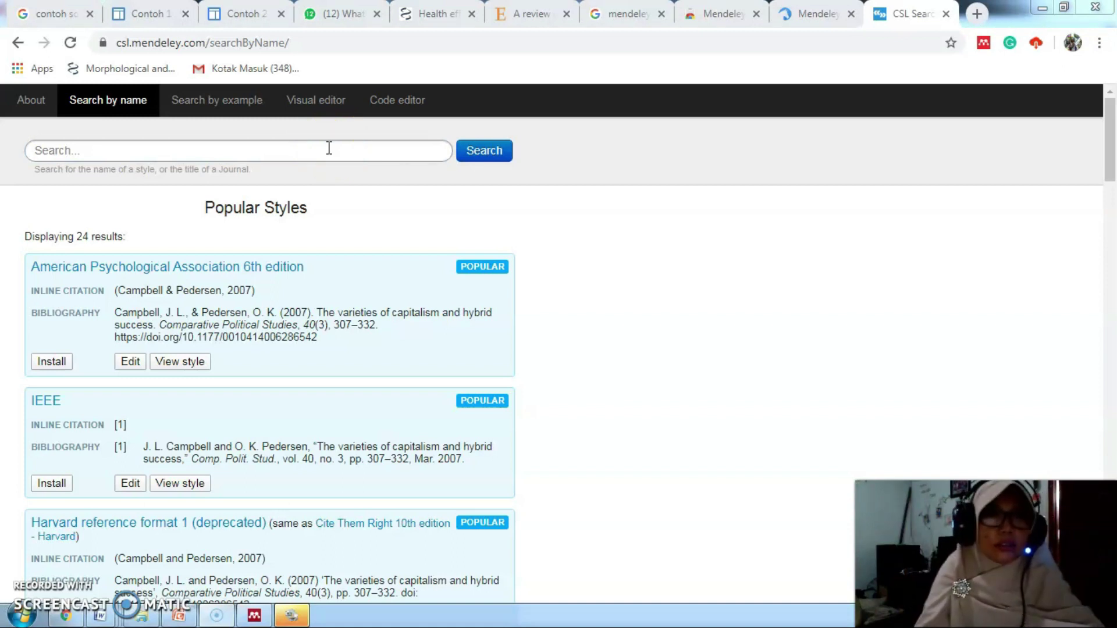
pyautogui.click(329, 148)
pyautogui.write('emergin')
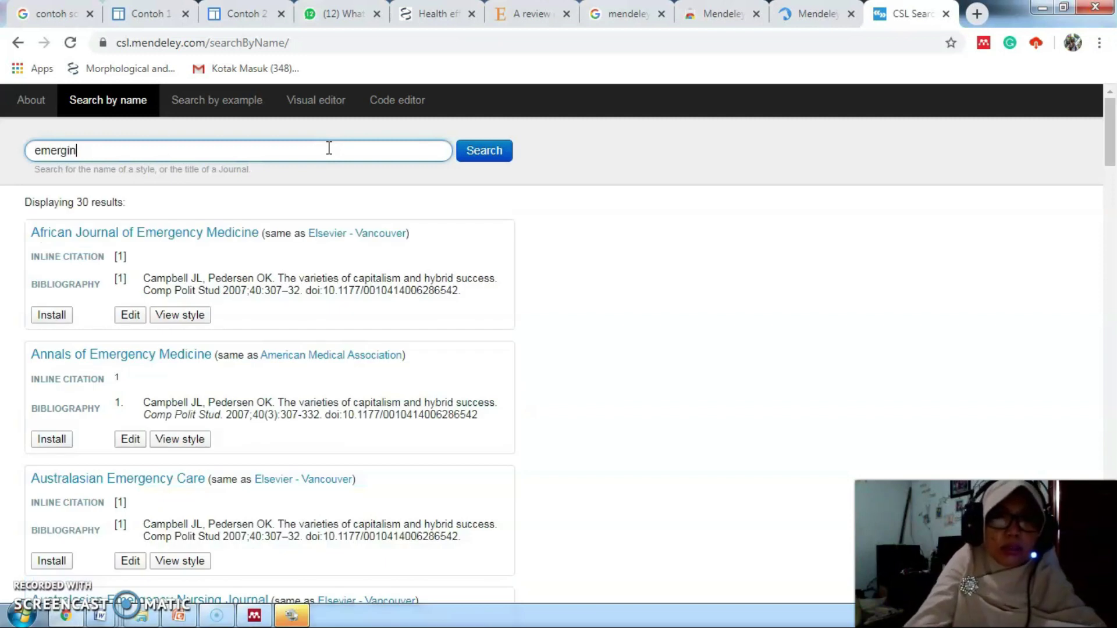
pyautogui.write('g contami')
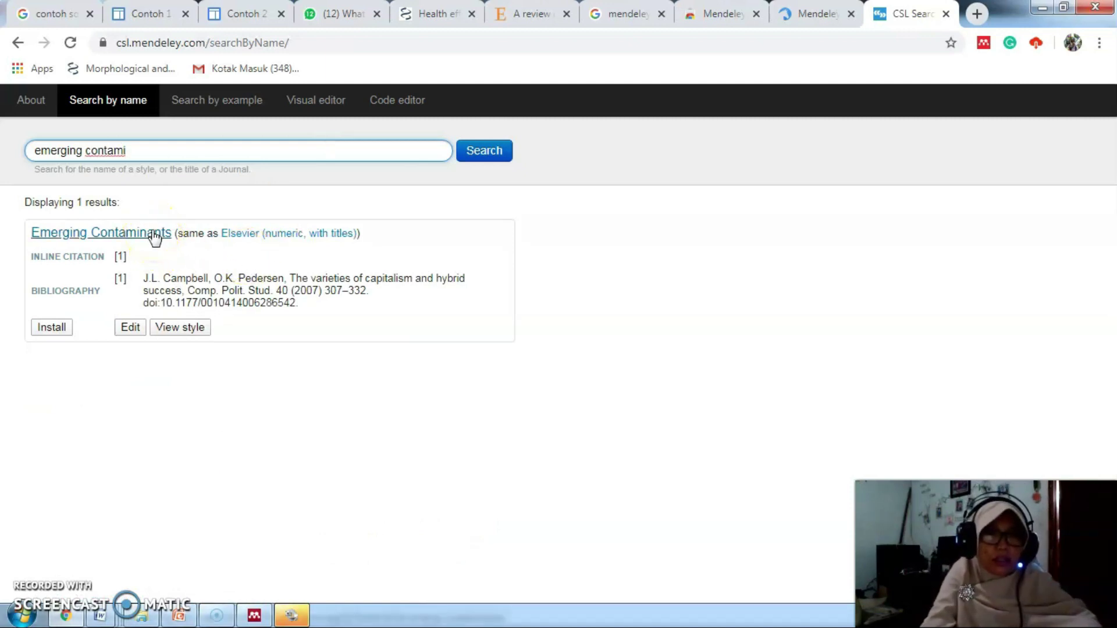
# Install the Emerging Contaminants citation style and allow the site to open it in Mendeley
pyautogui.click(45, 329)
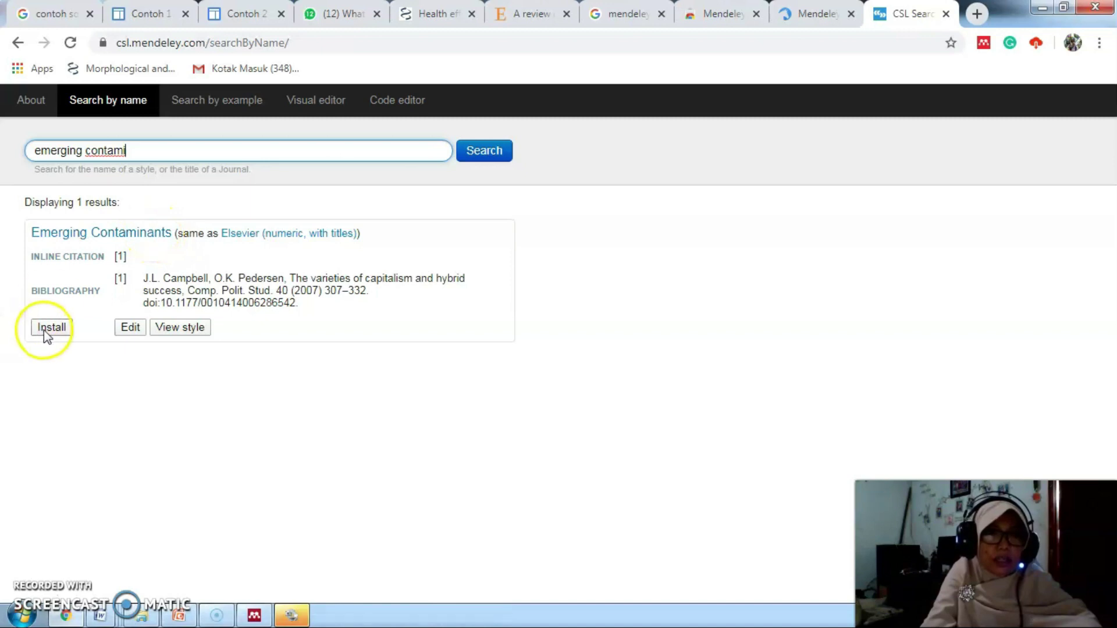
pyautogui.click(50, 329)
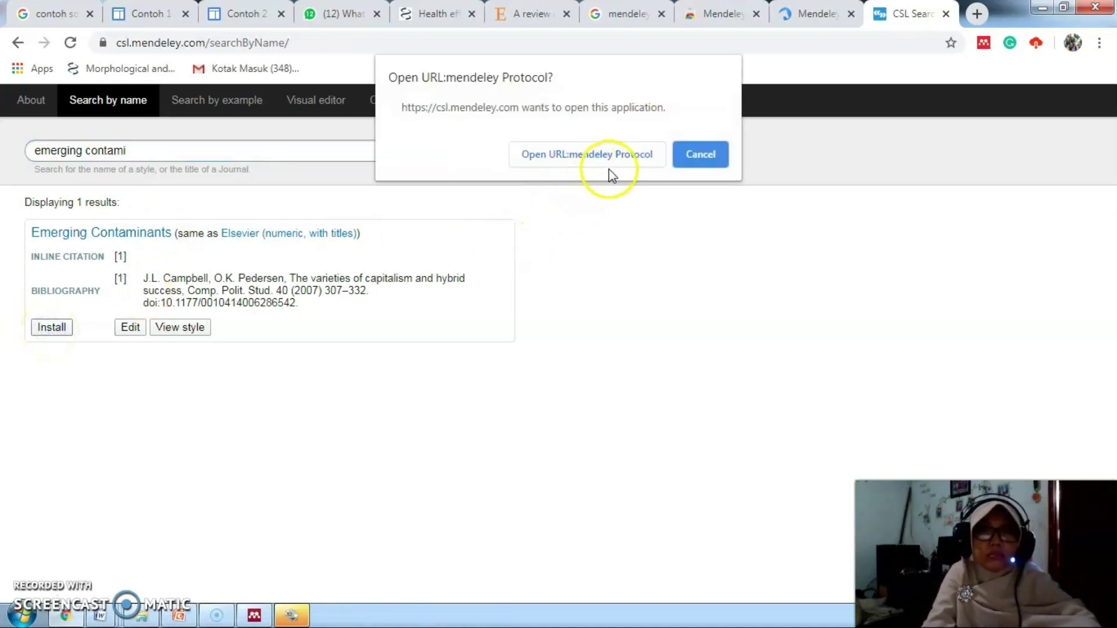
pyautogui.click(640, 165)
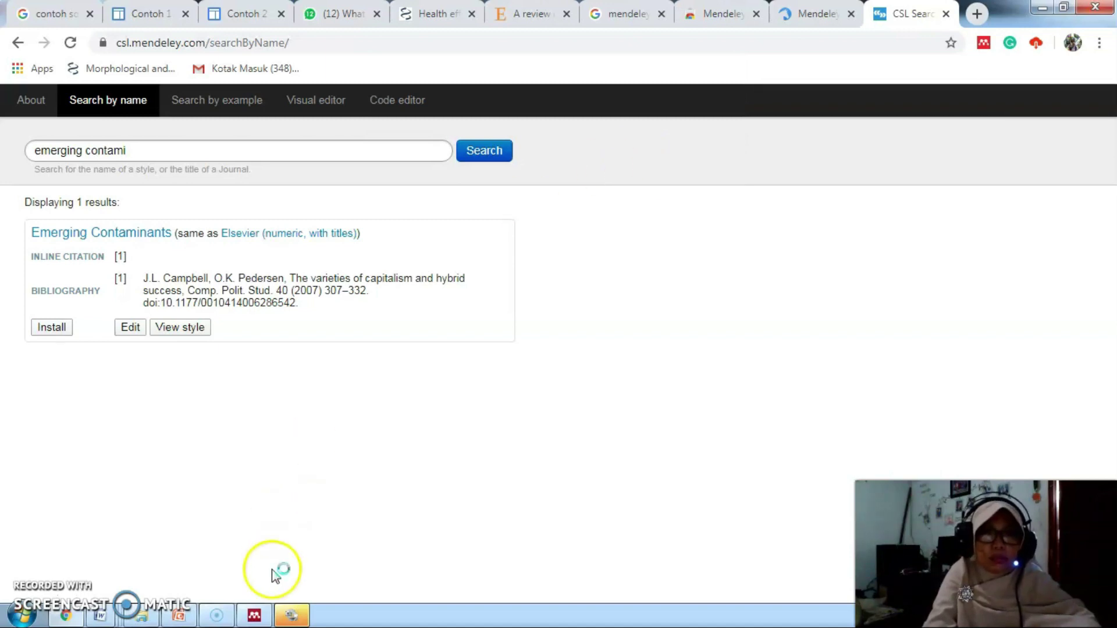
# Check Mendeley Desktop, switch to Document2 in Word and apply the Emerging Contaminants citation style to it
pyautogui.moveTo(265, 620)
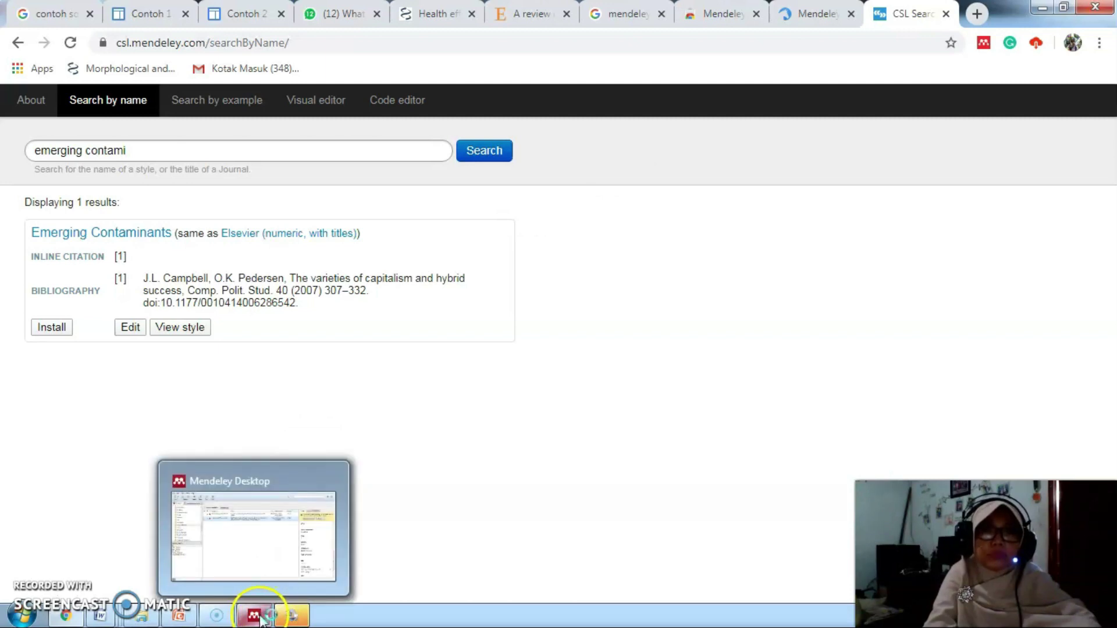
pyautogui.click(254, 618)
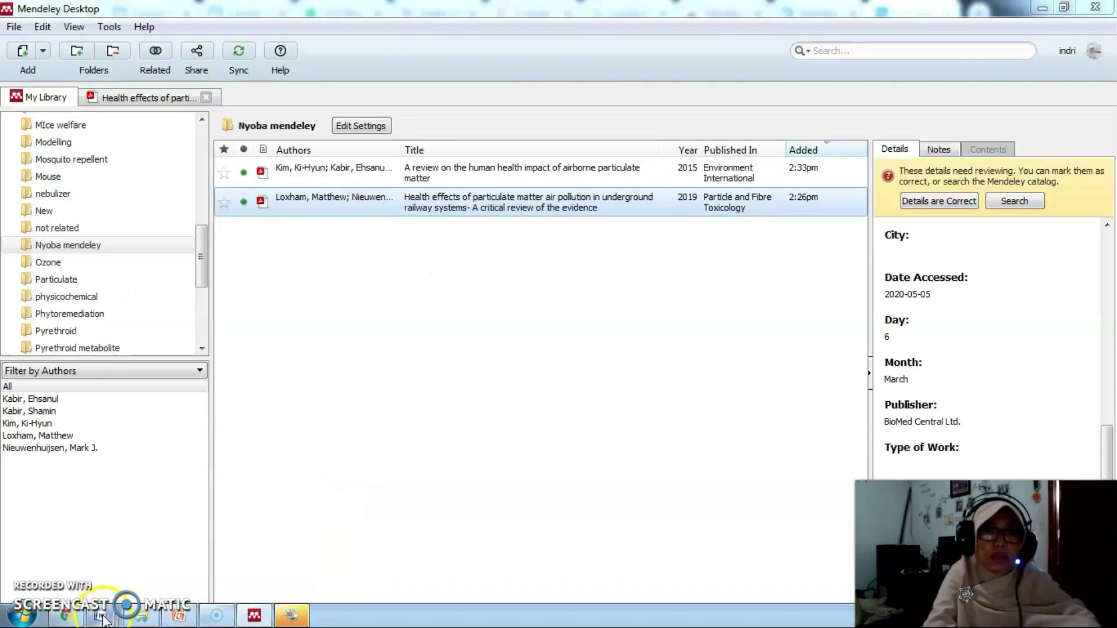
pyautogui.moveTo(102, 619)
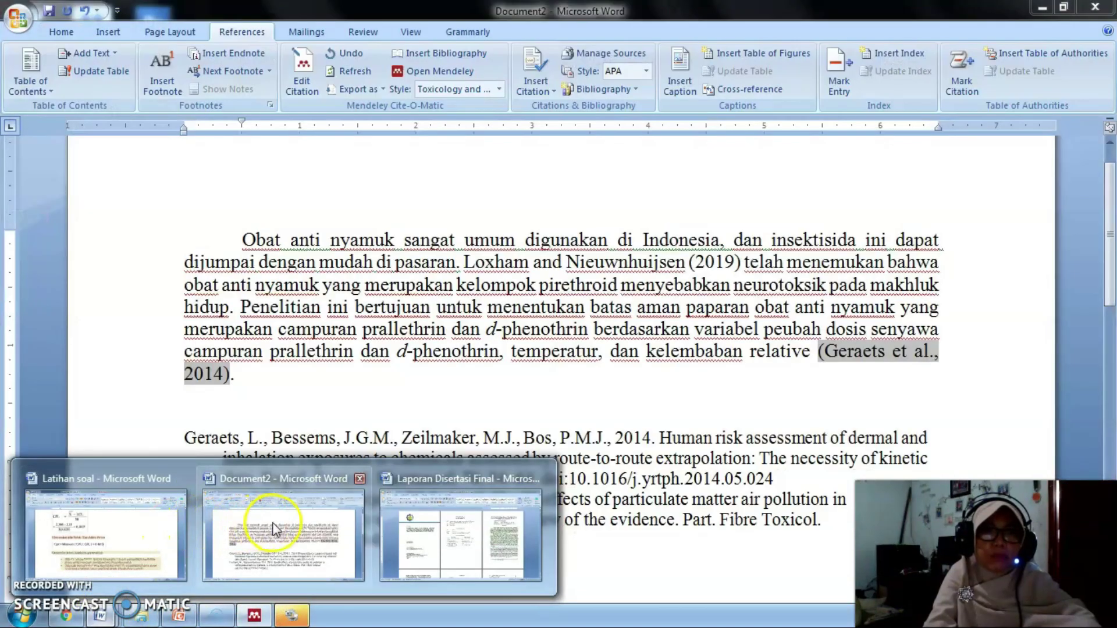
pyautogui.click(272, 524)
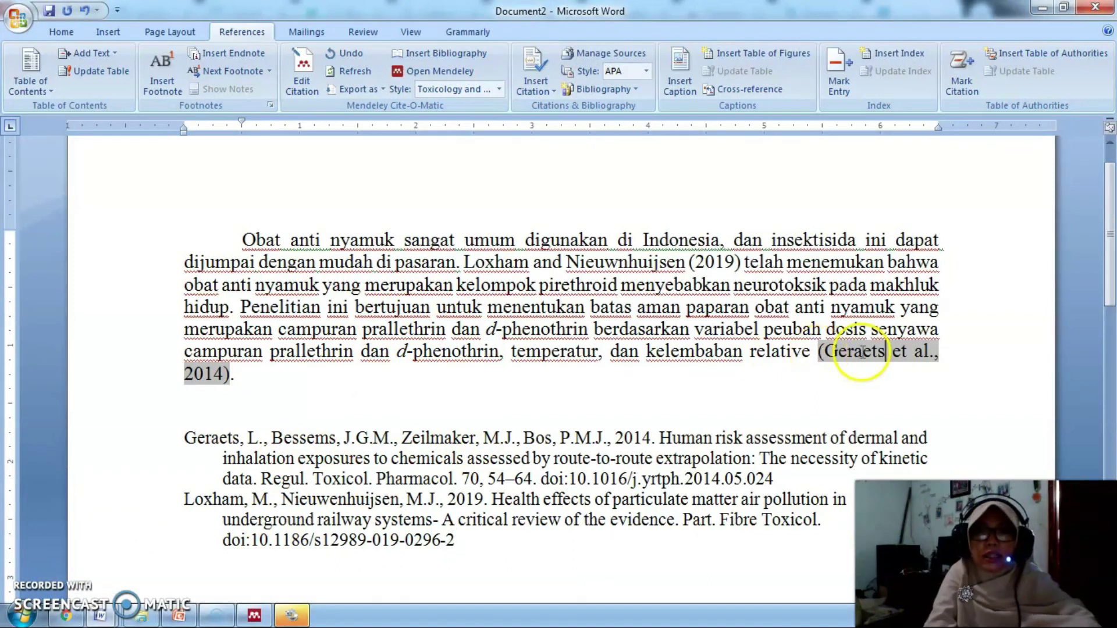
pyautogui.click(498, 89)
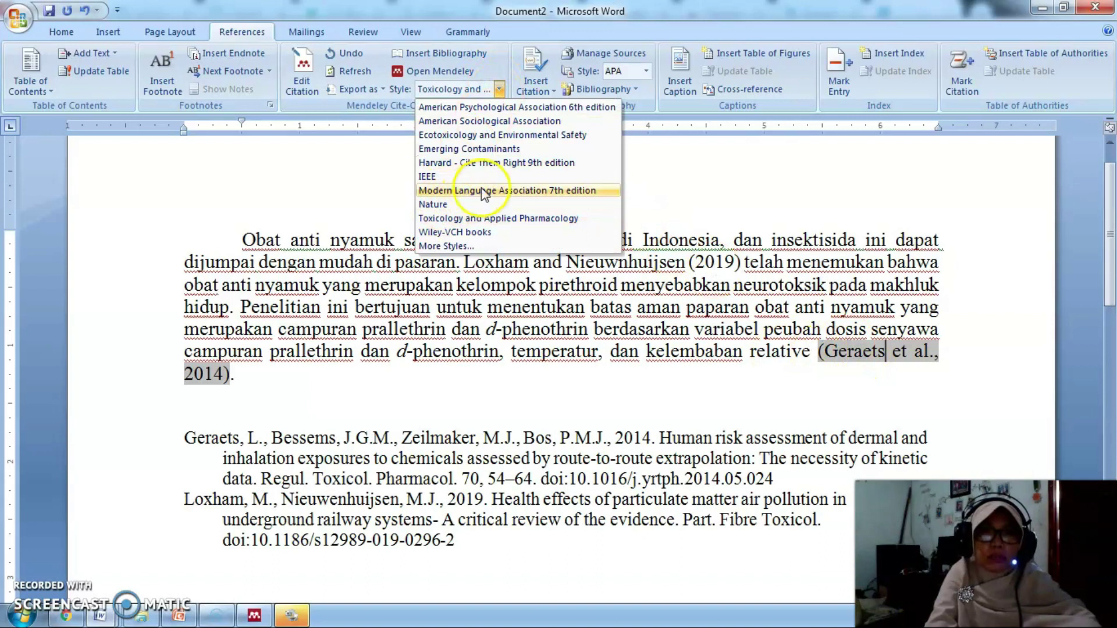
pyautogui.click(514, 151)
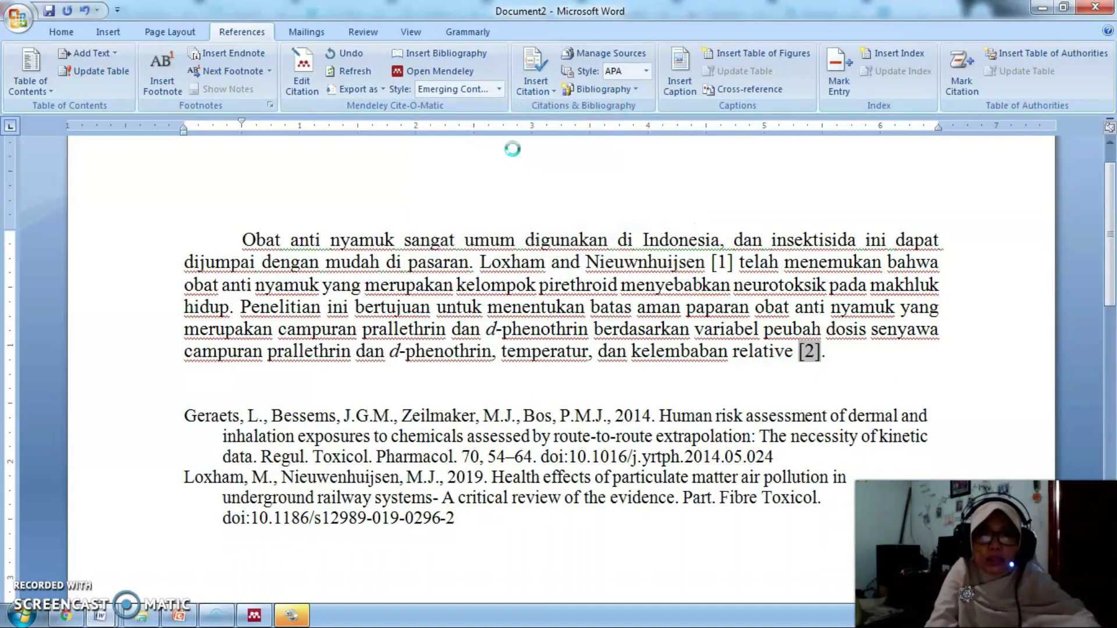
pyautogui.click(638, 312)
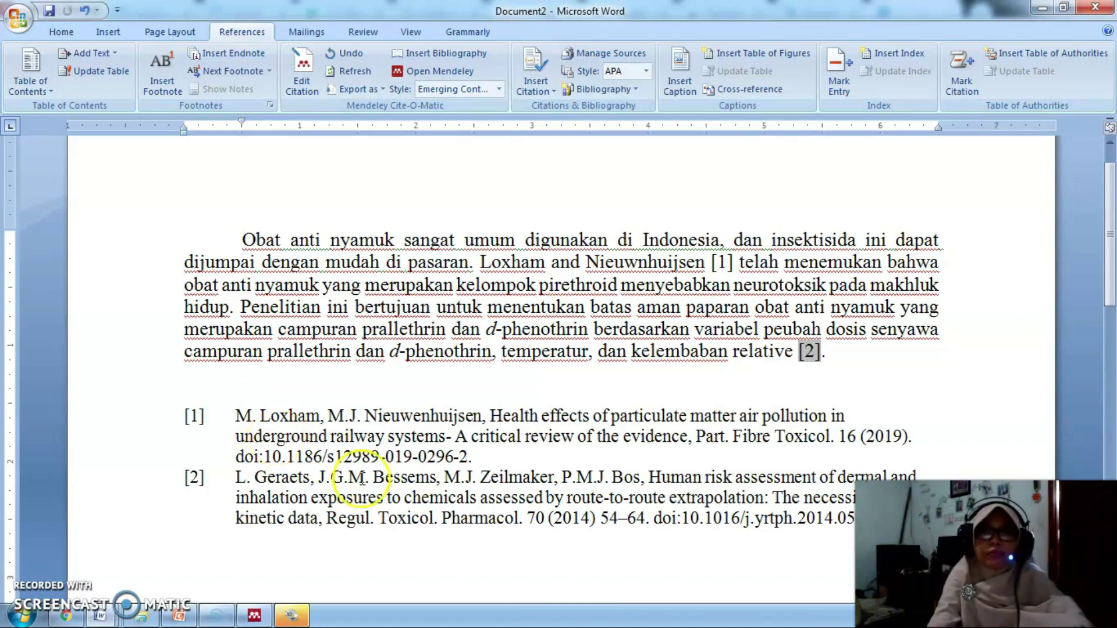
# Open the CSL site's search by example in Chrome, and select the [1] in-text citation in Word's Document2 for reference
pyautogui.click(74, 617)
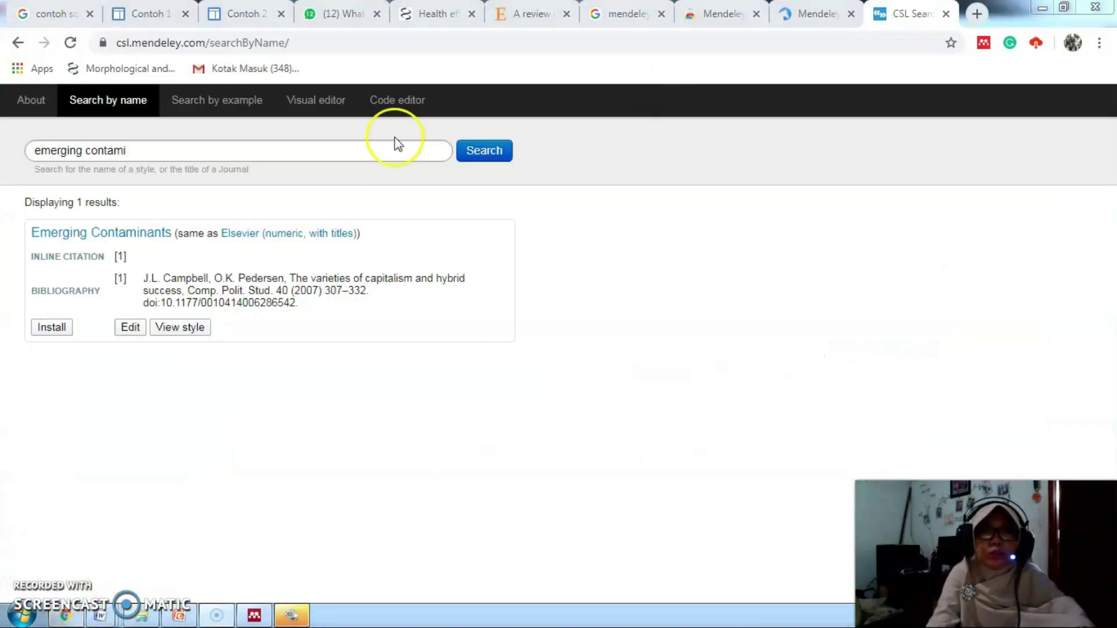
pyautogui.click(209, 100)
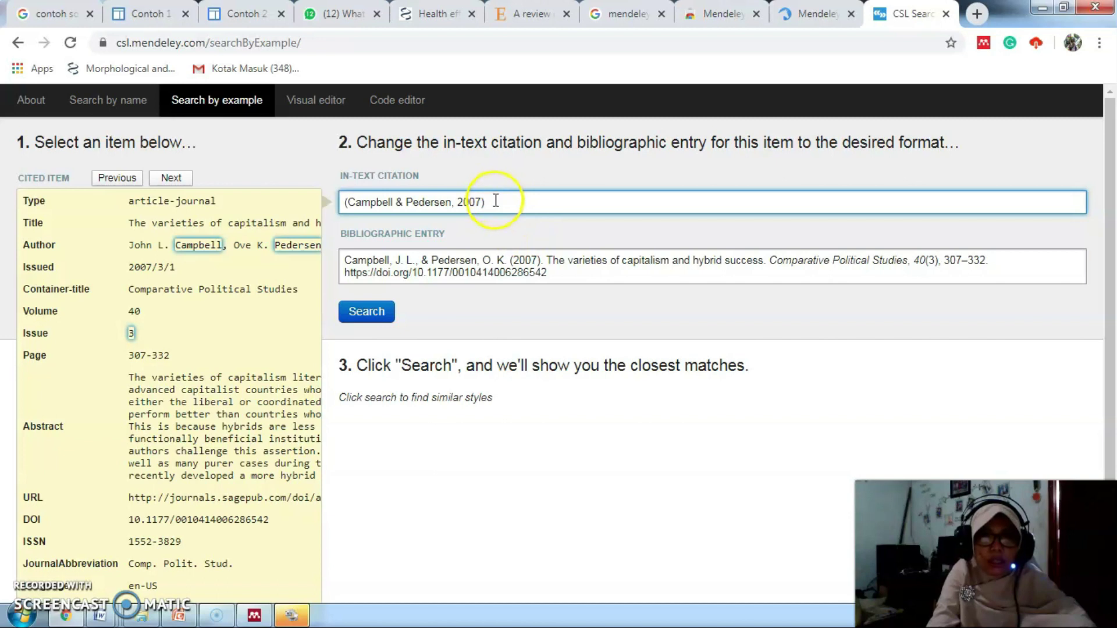
pyautogui.moveTo(100, 615)
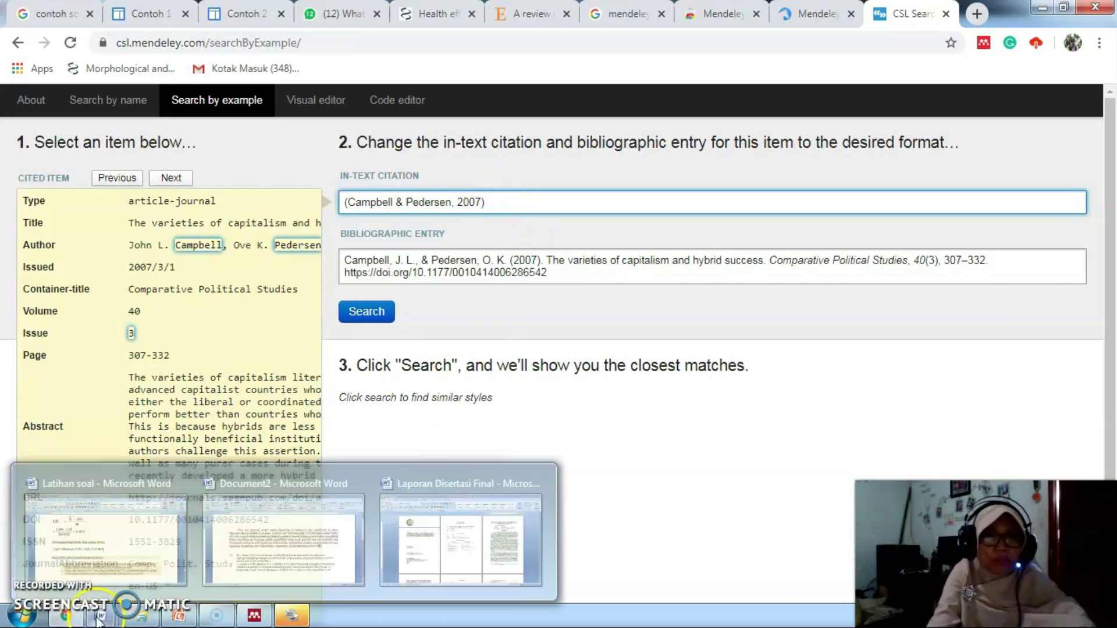
pyautogui.click(279, 490)
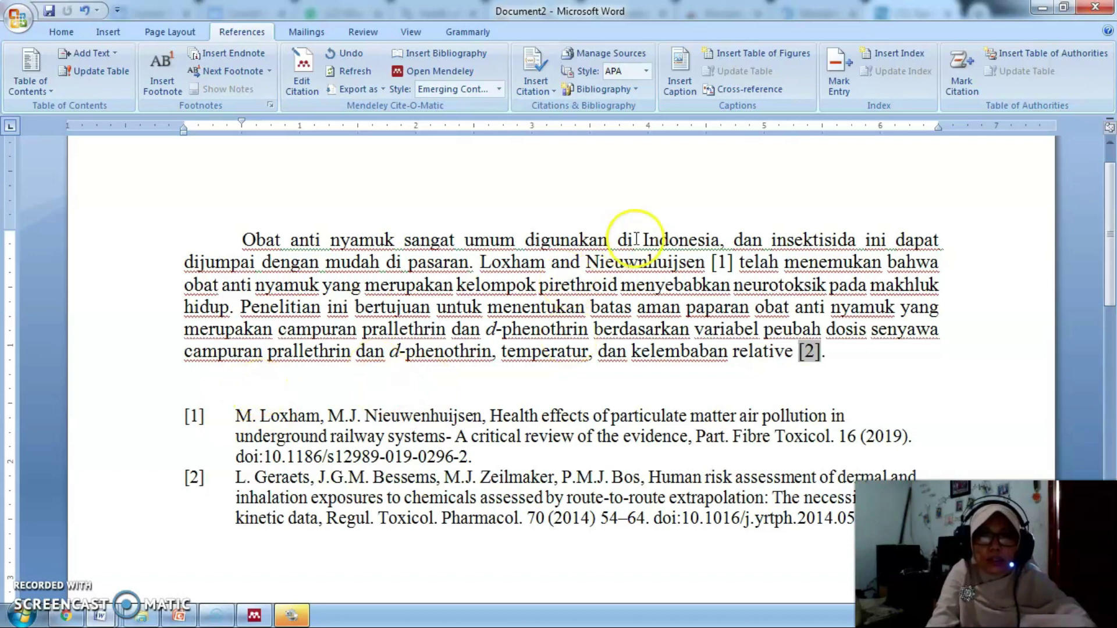
pyautogui.click(720, 259)
pyautogui.moveTo(720, 259); pyautogui.dragTo(742, 270)
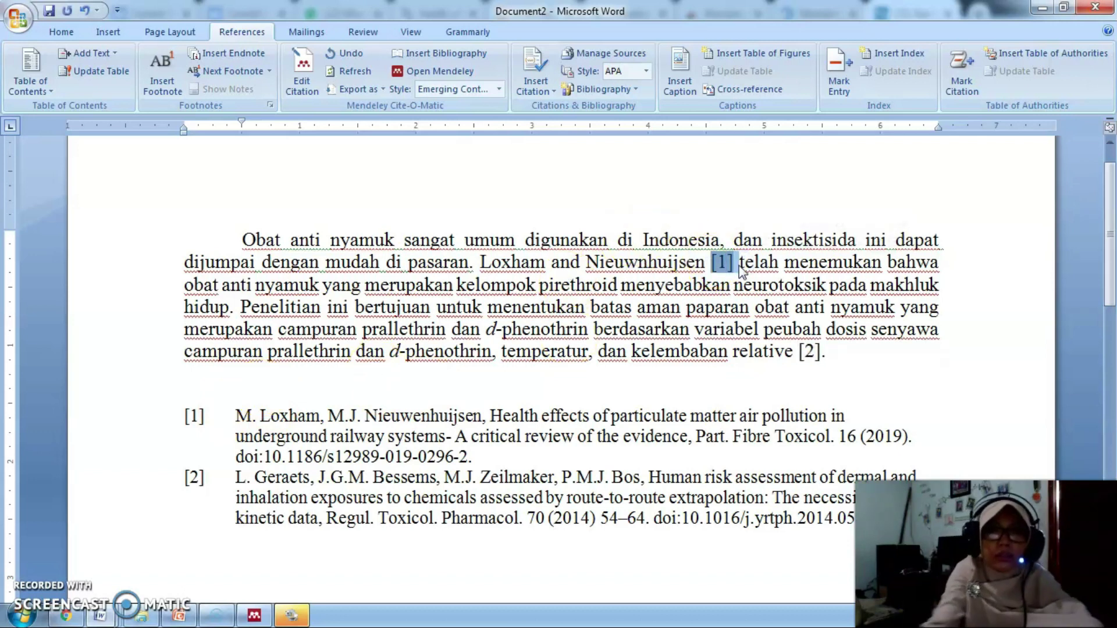
# Switch back to Chrome and replace the example in-text citation with [1]
pyautogui.click(65, 618)
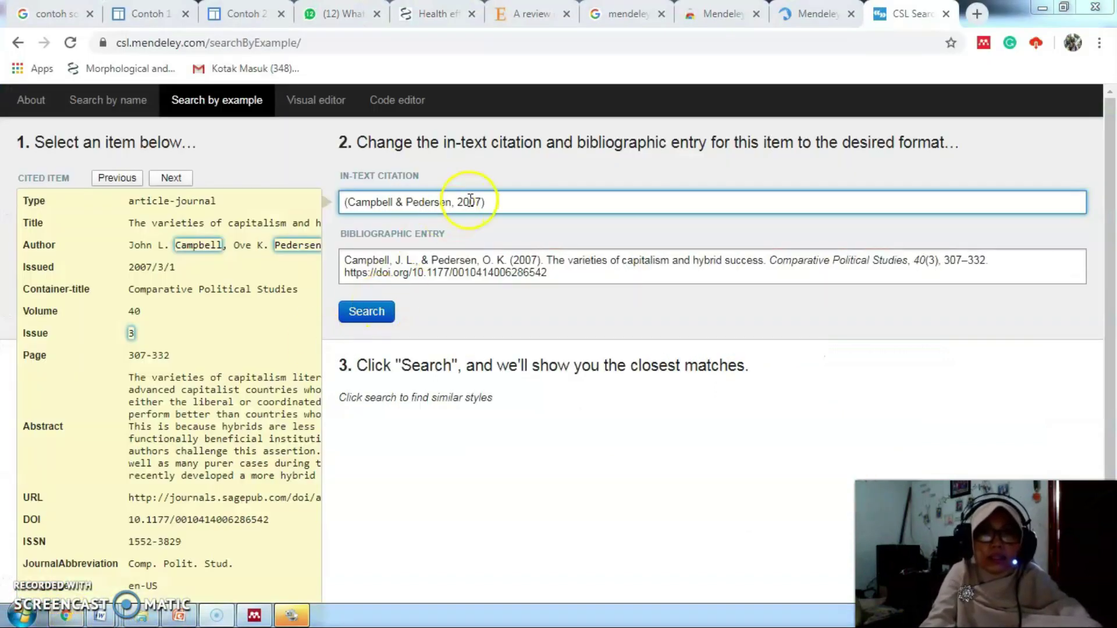
pyautogui.click(493, 204)
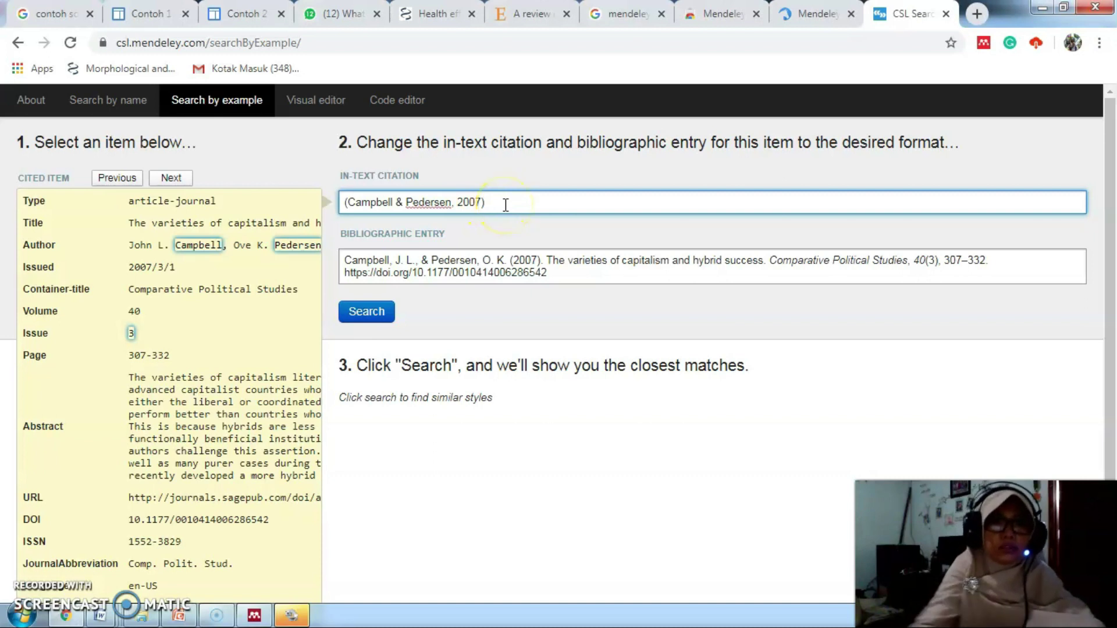
pyautogui.tripleClick(506, 205)
pyautogui.write('[1]')
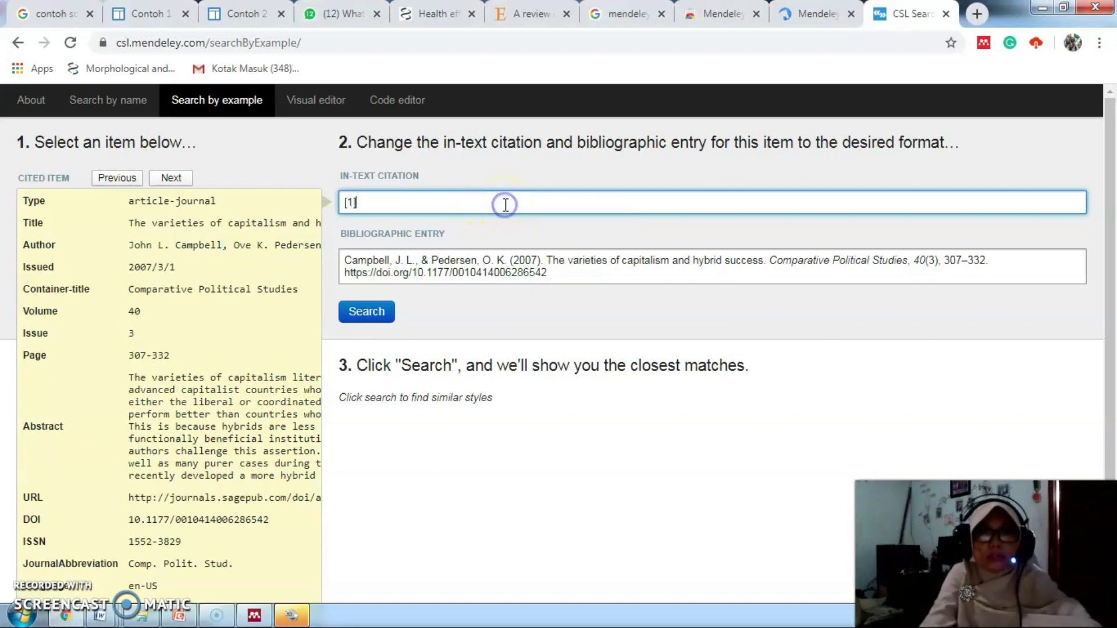
# Switch to Document2 in Word and copy the first bibliography entry
pyautogui.click(538, 260)
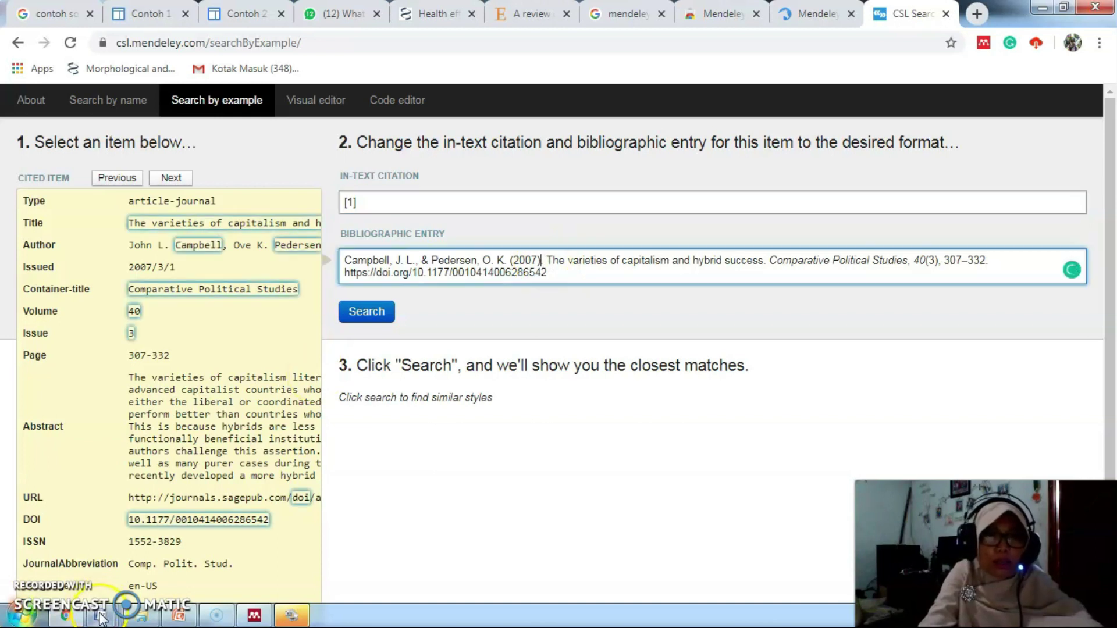
pyautogui.moveTo(100, 615)
pyautogui.click(271, 515)
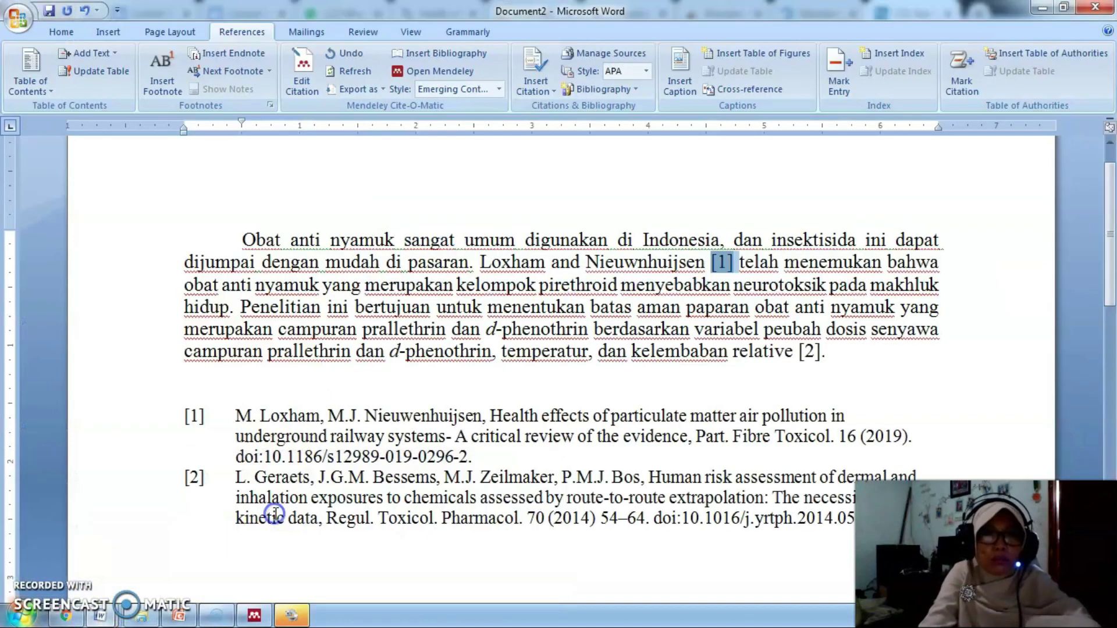
pyautogui.moveTo(117, 432); pyautogui.dragTo(126, 453)
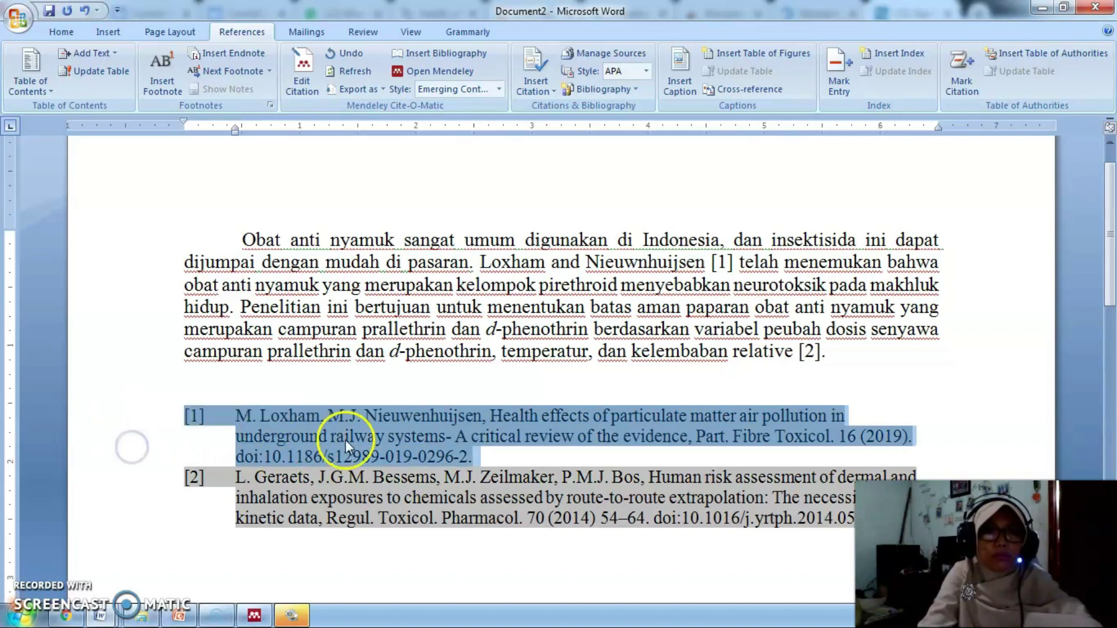
pyautogui.rightClick(372, 437)
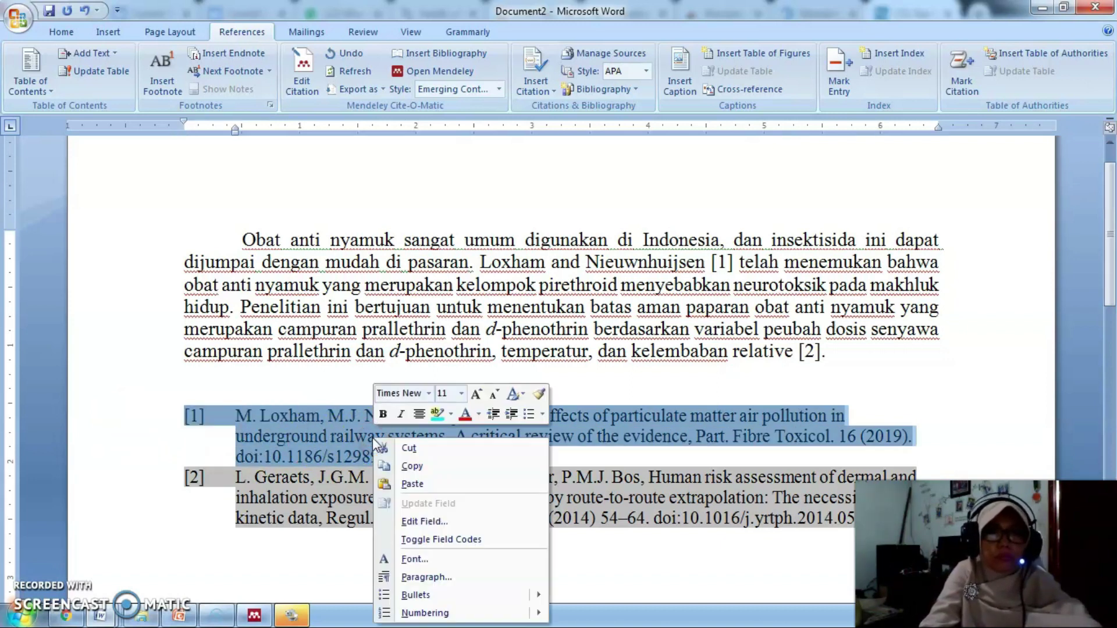
pyautogui.click(433, 468)
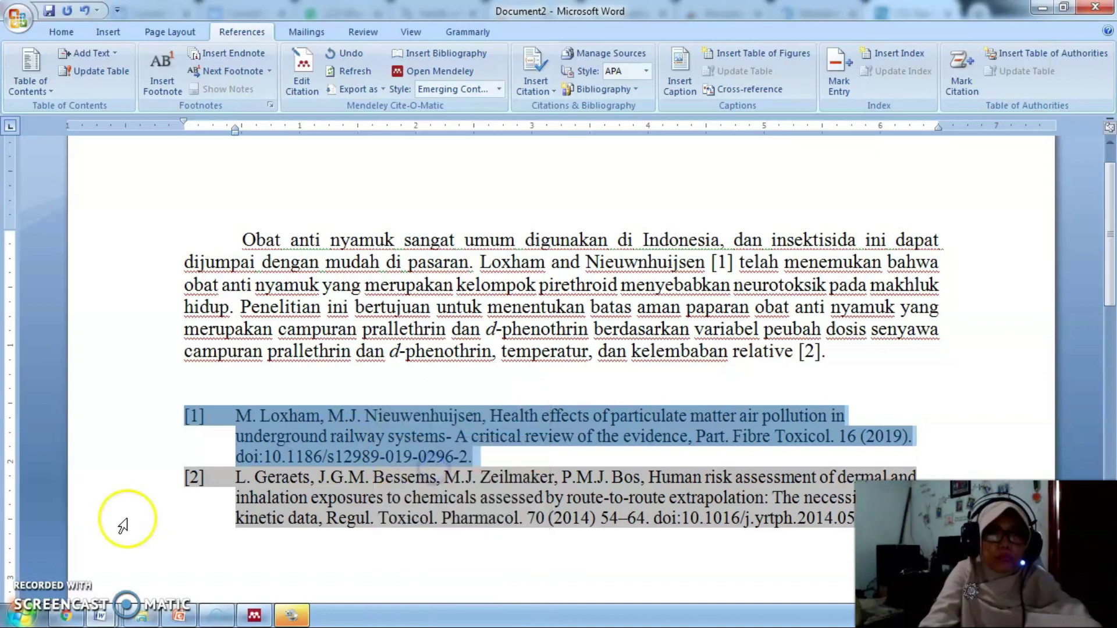
# Switch to Chrome, replace the example bibliographic entry with the copied reference and search for the closest matching styles
pyautogui.click(75, 620)
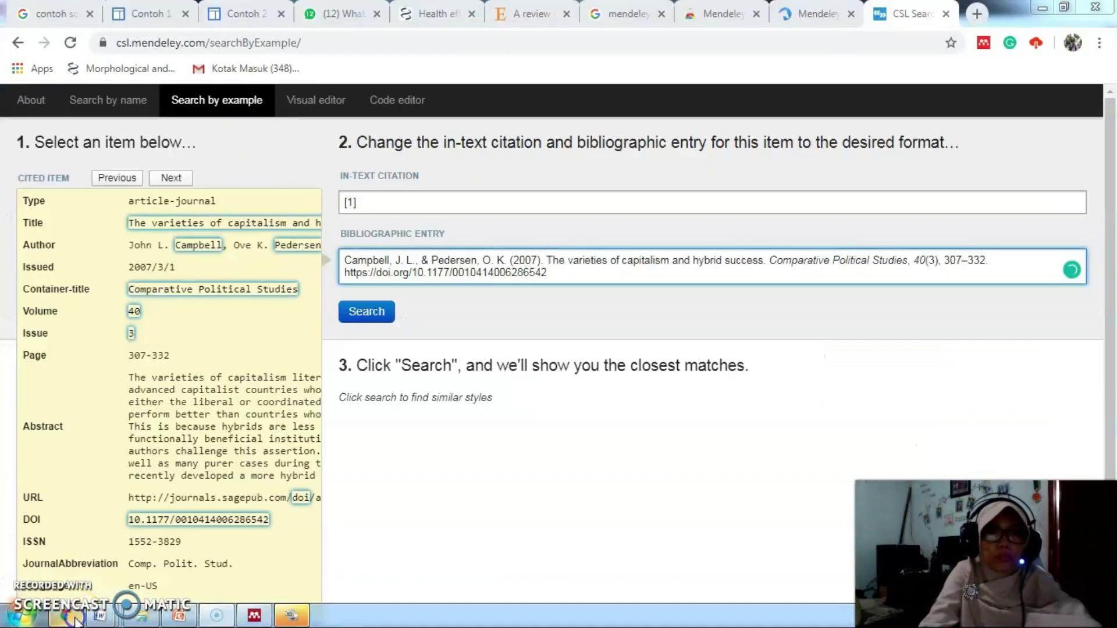
pyautogui.click(483, 265)
pyautogui.hotkey('ctrl', 'a')
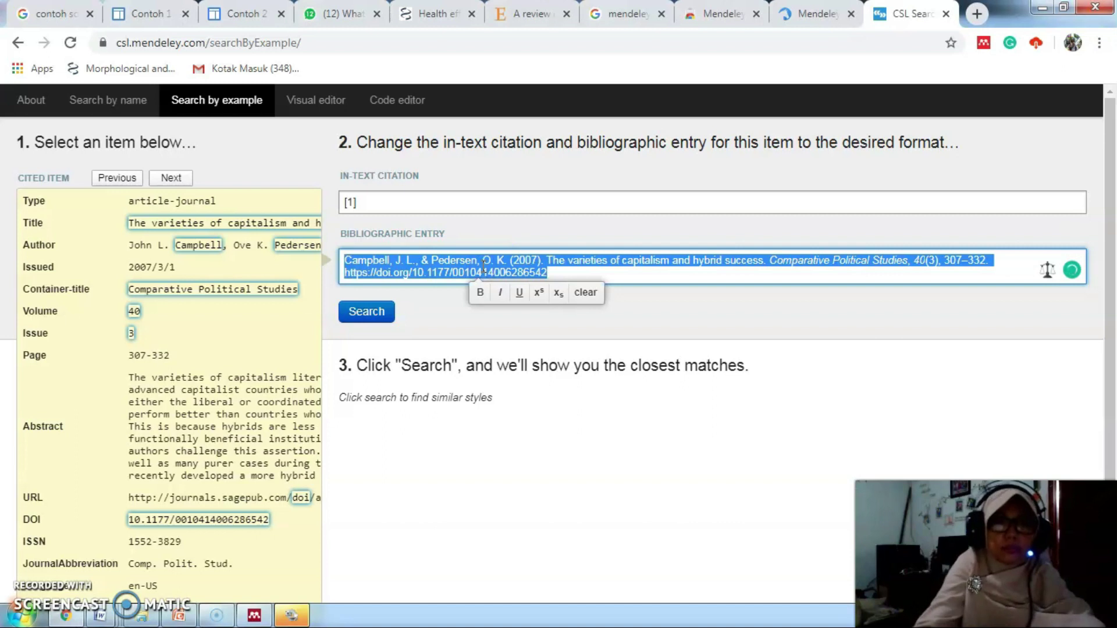
pyautogui.hotkey('ctrl', 'v')
pyautogui.click(640, 267)
pyautogui.click(367, 312)
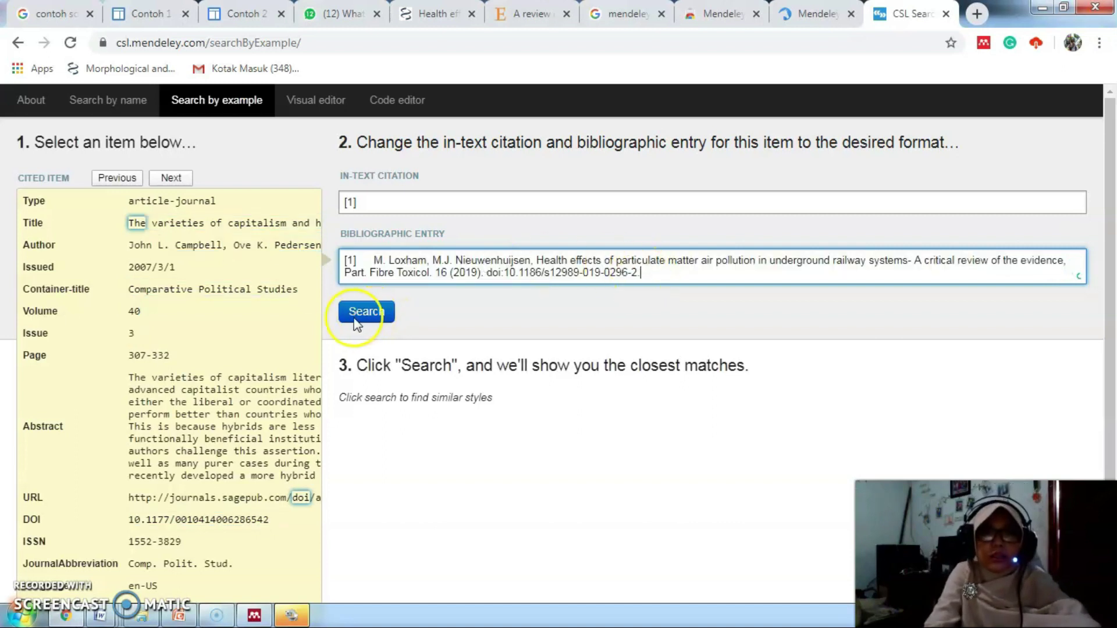
# Install the Biochimica et Biophysica Acta style from the matches into Mendeley and sync the library
pyautogui.moveTo(1108, 120); pyautogui.dragTo(1107, 152)
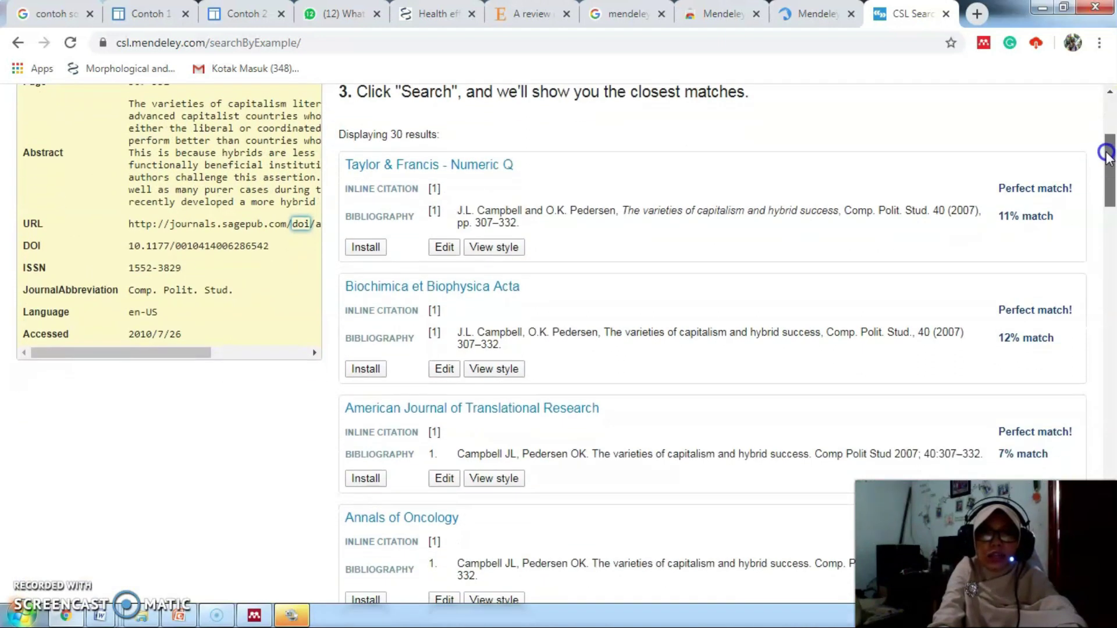
pyautogui.moveTo(1107, 156); pyautogui.dragTo(1109, 158)
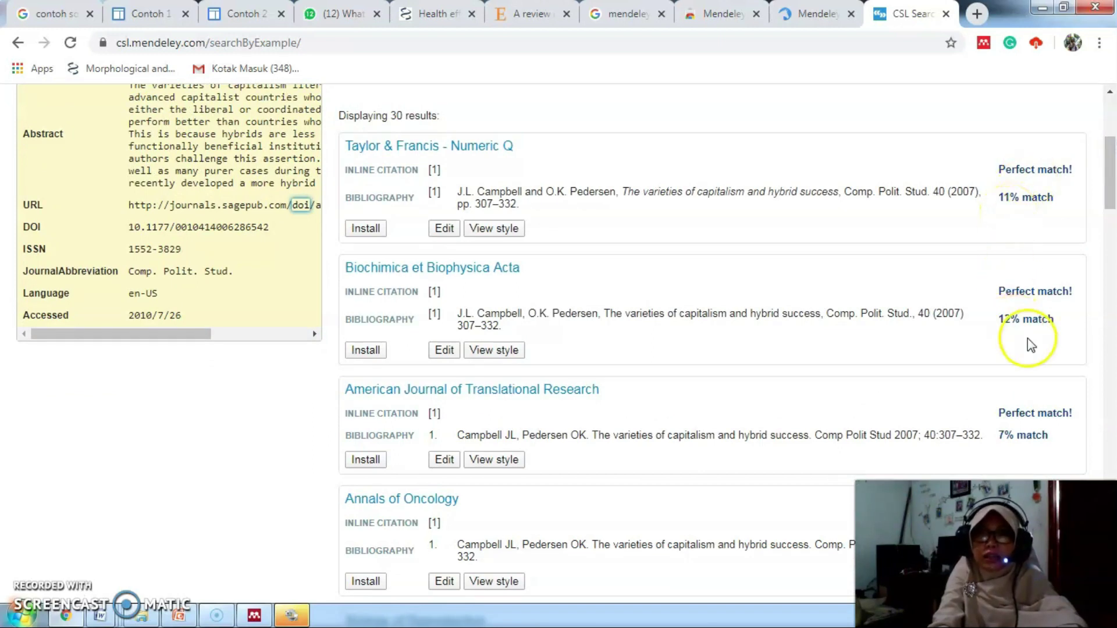
pyautogui.click(1108, 232)
pyautogui.moveTo(1110, 235); pyautogui.dragTo(1109, 201)
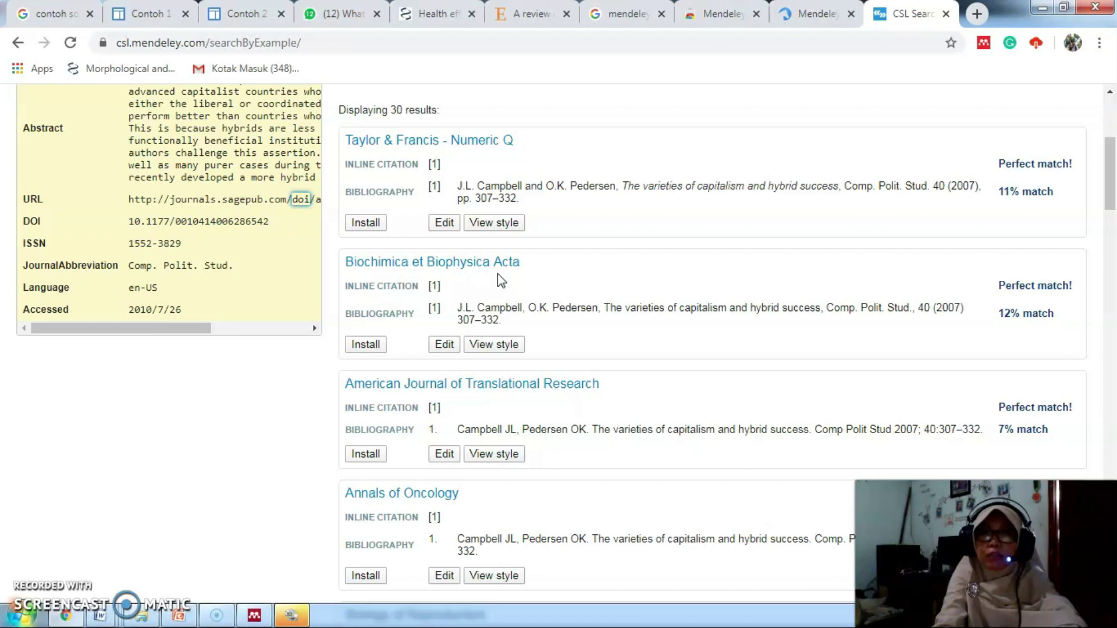
pyautogui.click(365, 345)
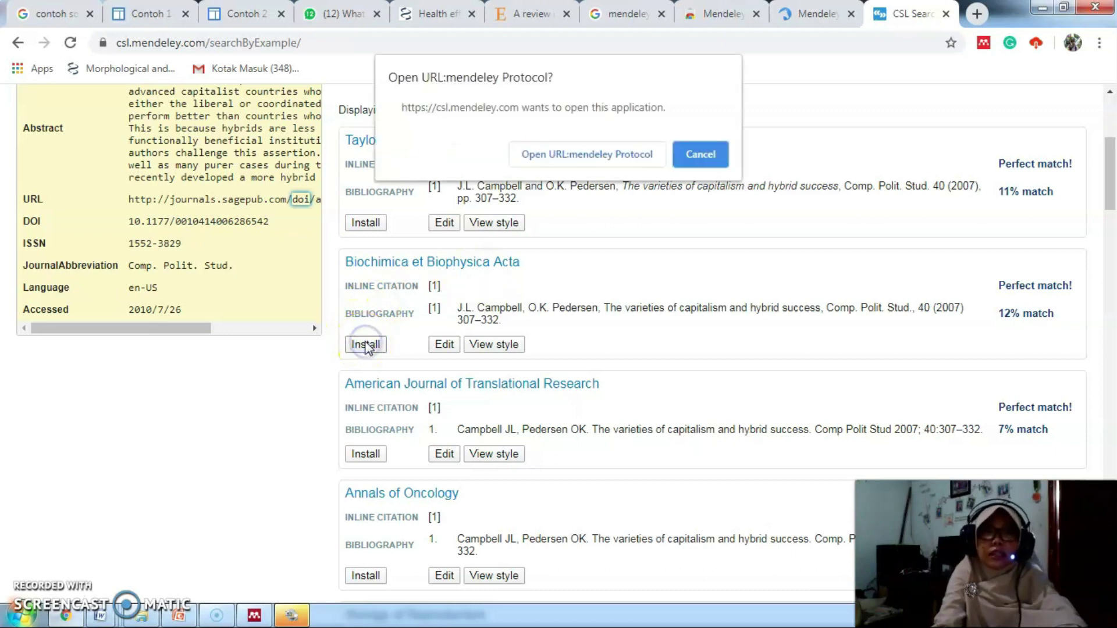
pyautogui.click(626, 154)
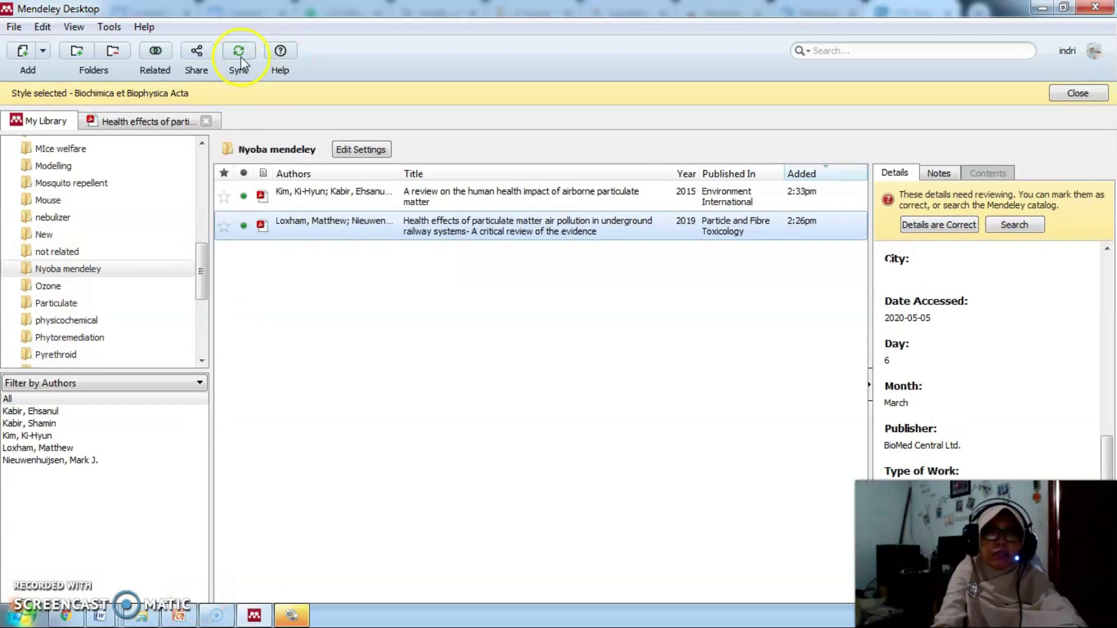
pyautogui.click(241, 57)
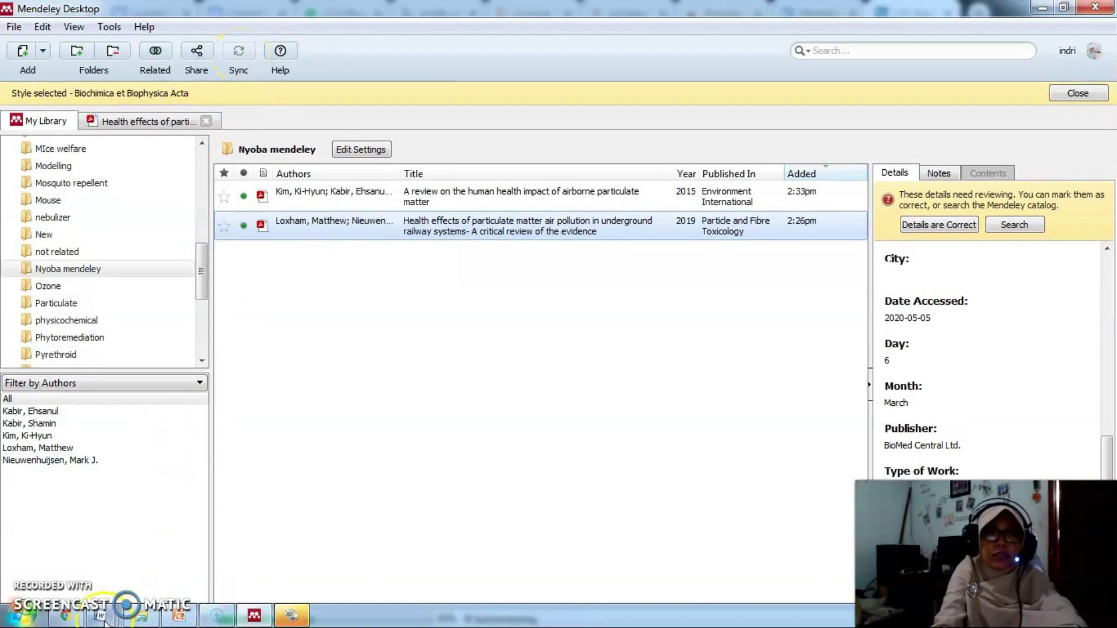
# Switch to Document2 in Word and open Mendeley's full list of installed citation styles for its references
pyautogui.moveTo(104, 620)
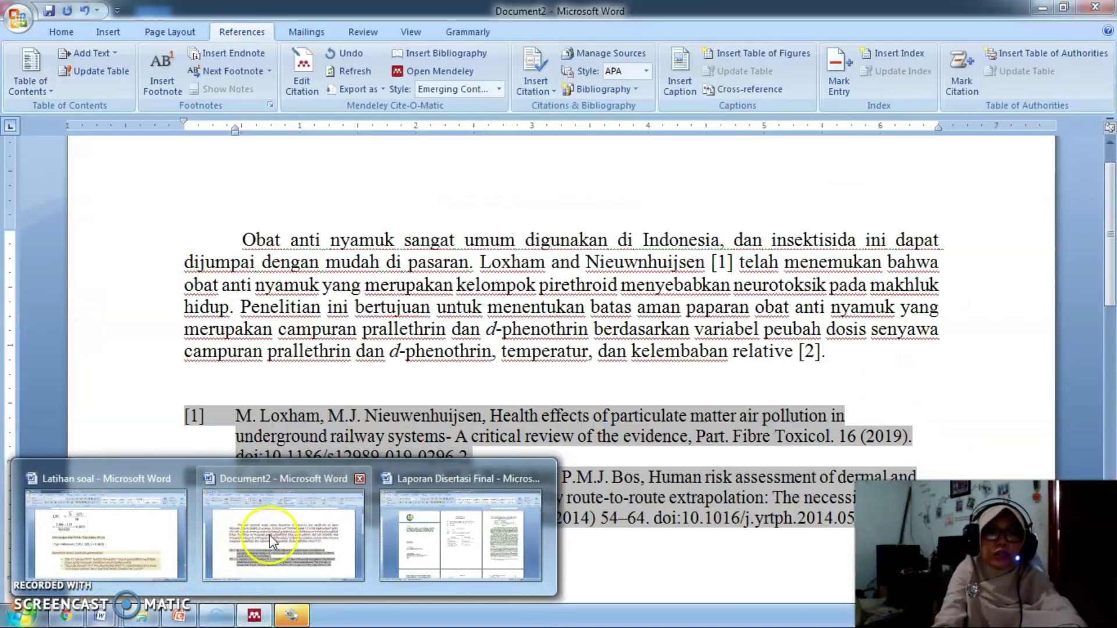
pyautogui.click(270, 536)
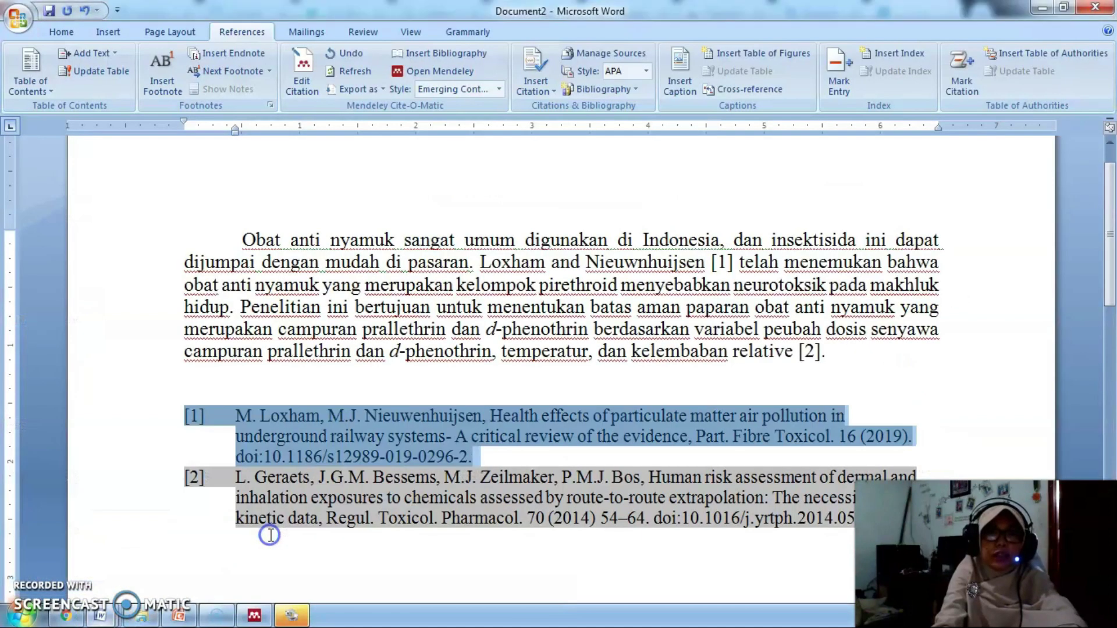
pyautogui.click(570, 413)
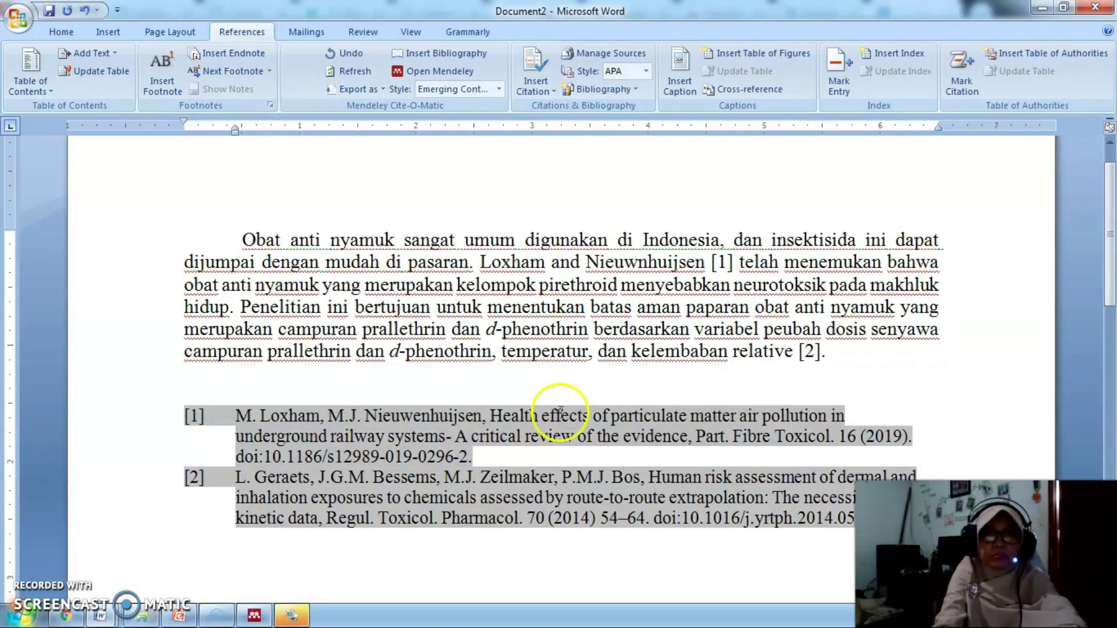
pyautogui.click(502, 414)
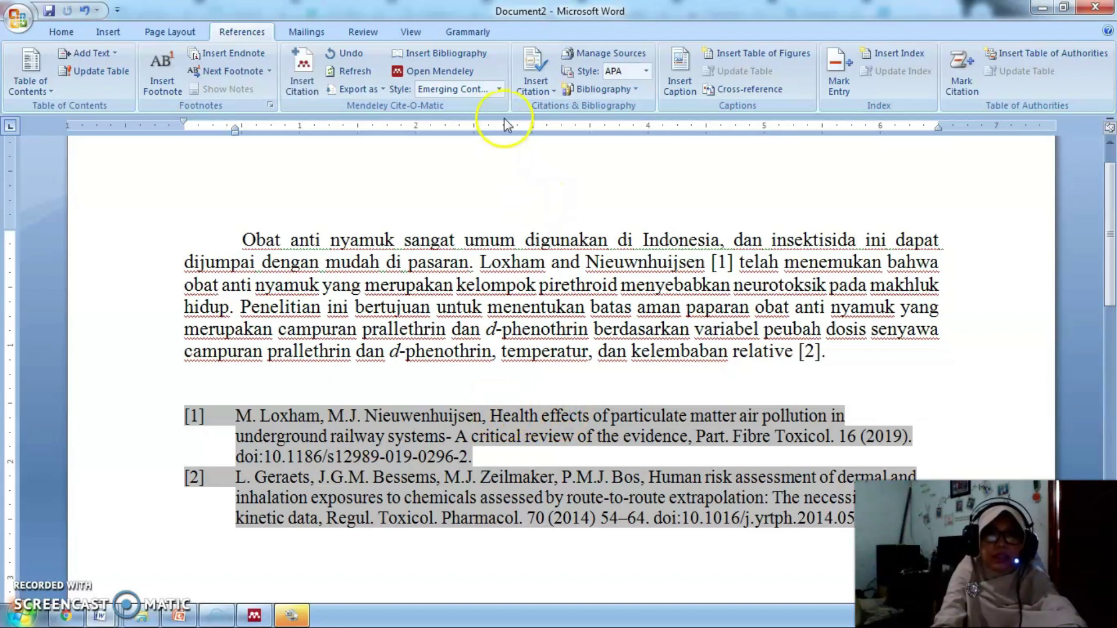
pyautogui.click(500, 90)
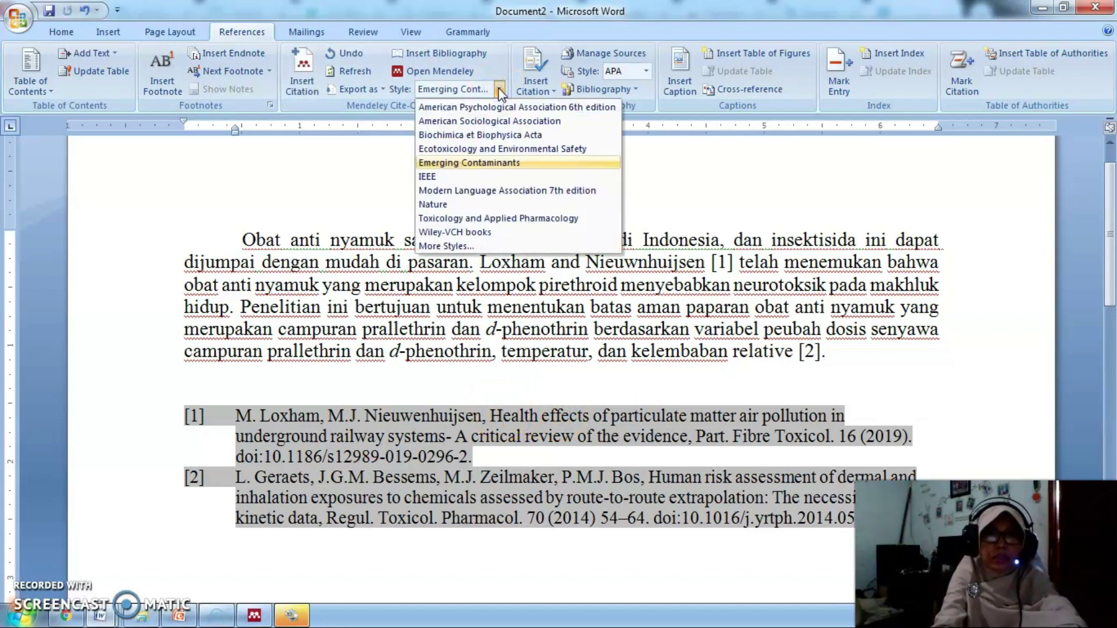
pyautogui.click(525, 108)
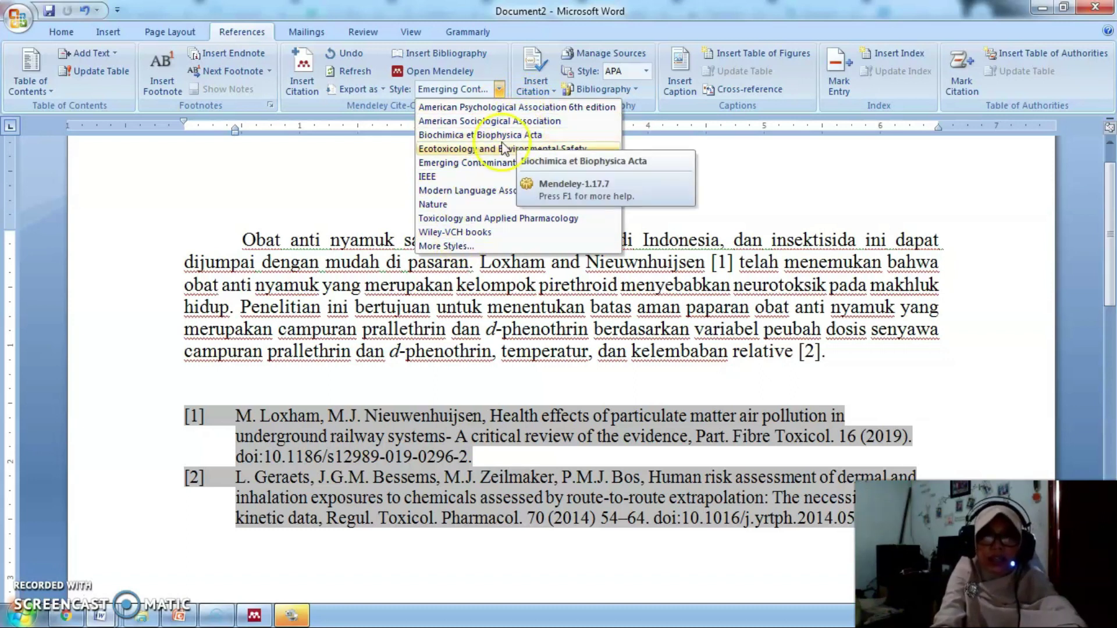
pyautogui.click(459, 246)
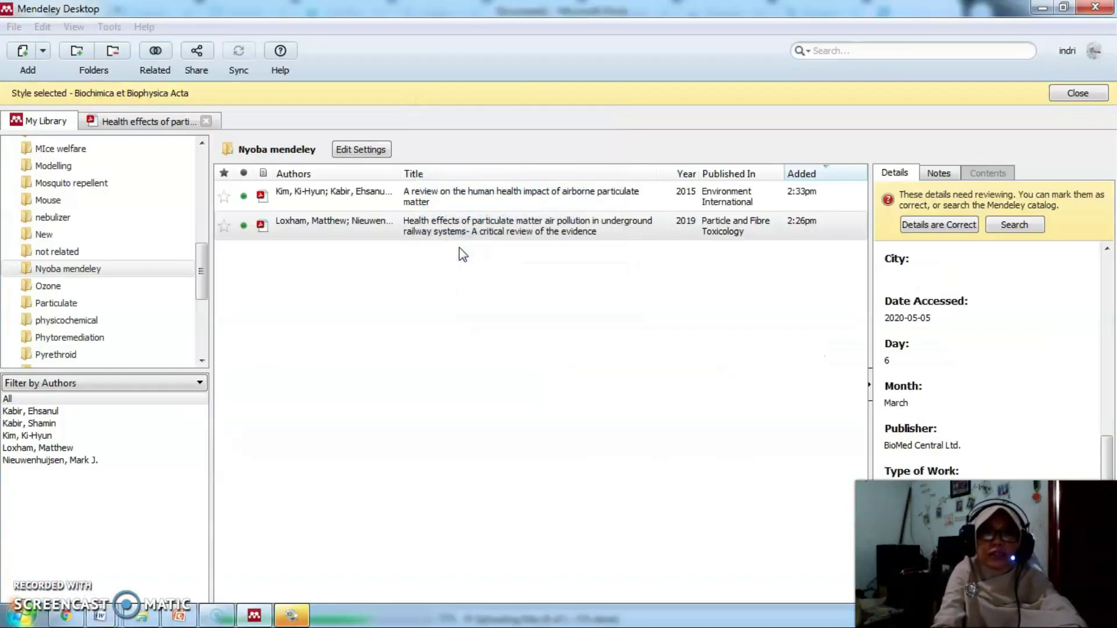
# Apply the installed Biochimica et Biophysica Acta style to the document's citations and bibliography
pyautogui.click(769, 244)
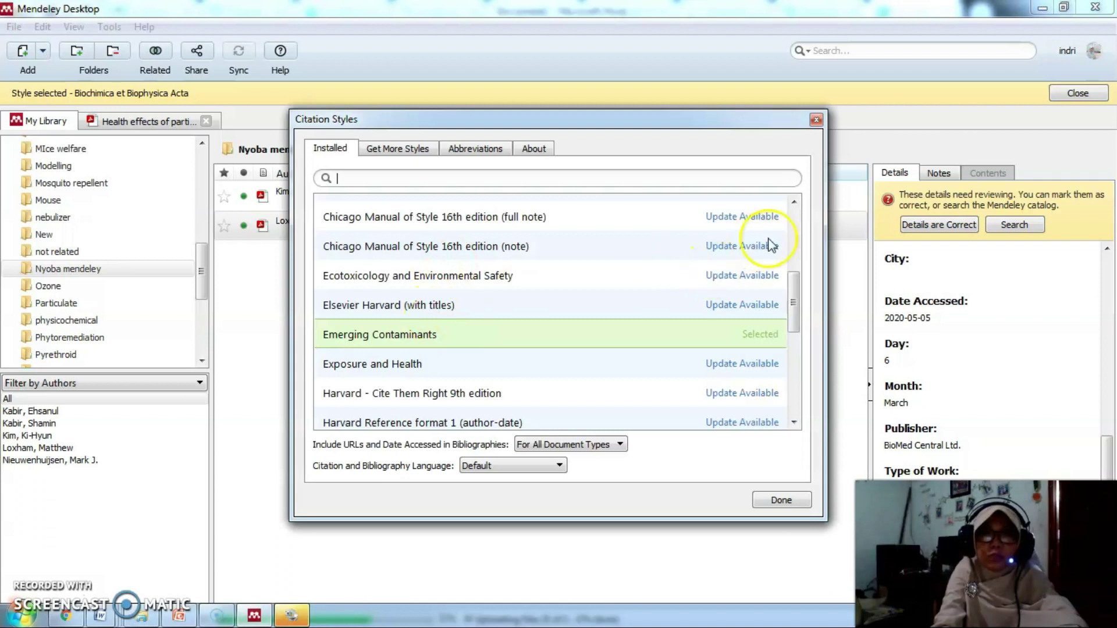
pyautogui.moveTo(794, 298); pyautogui.dragTo(795, 224)
pyautogui.click(424, 358)
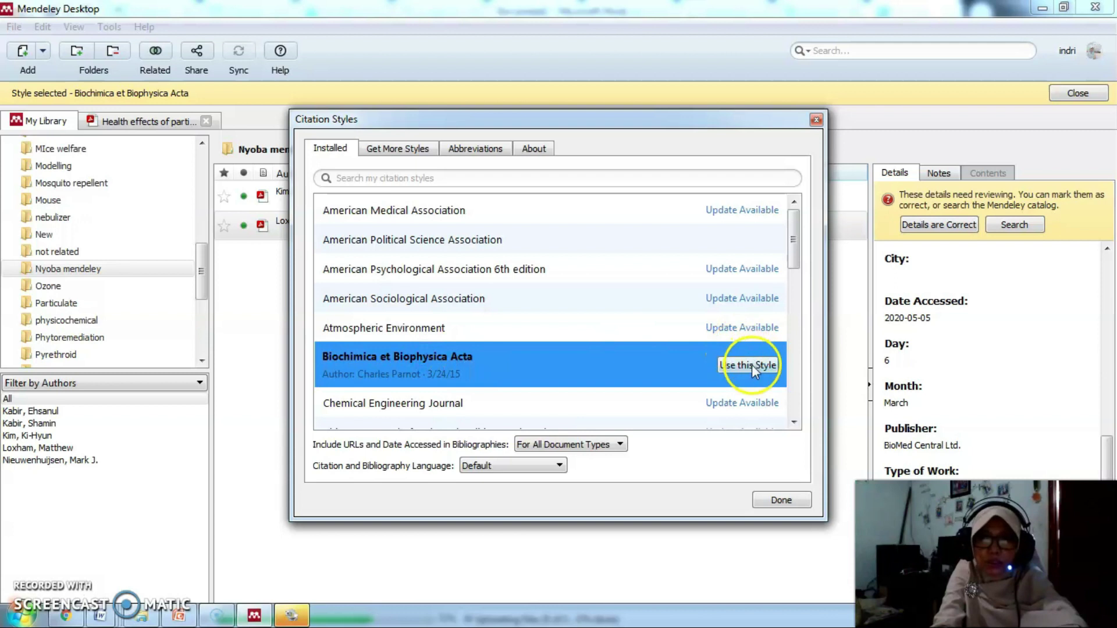
pyautogui.click(751, 365)
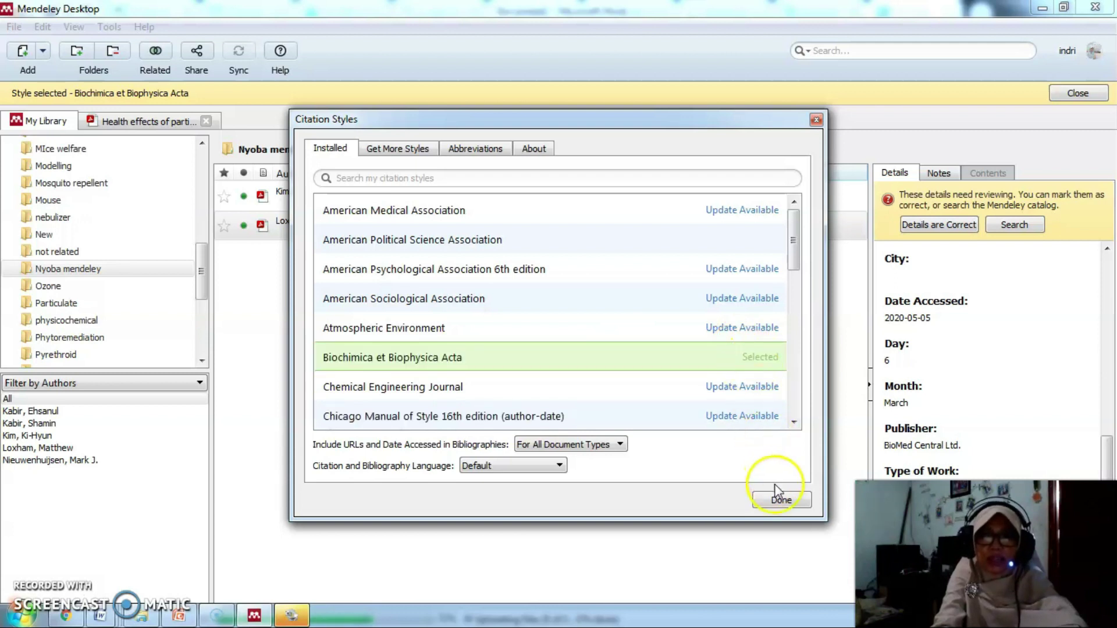
pyautogui.click(779, 501)
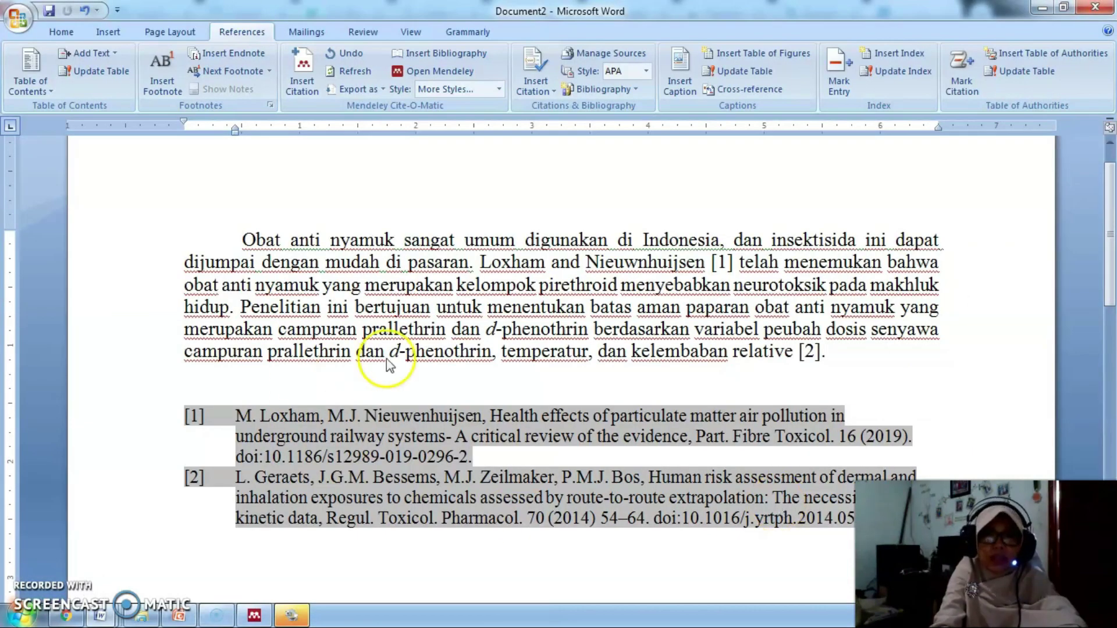
pyautogui.click(830, 352)
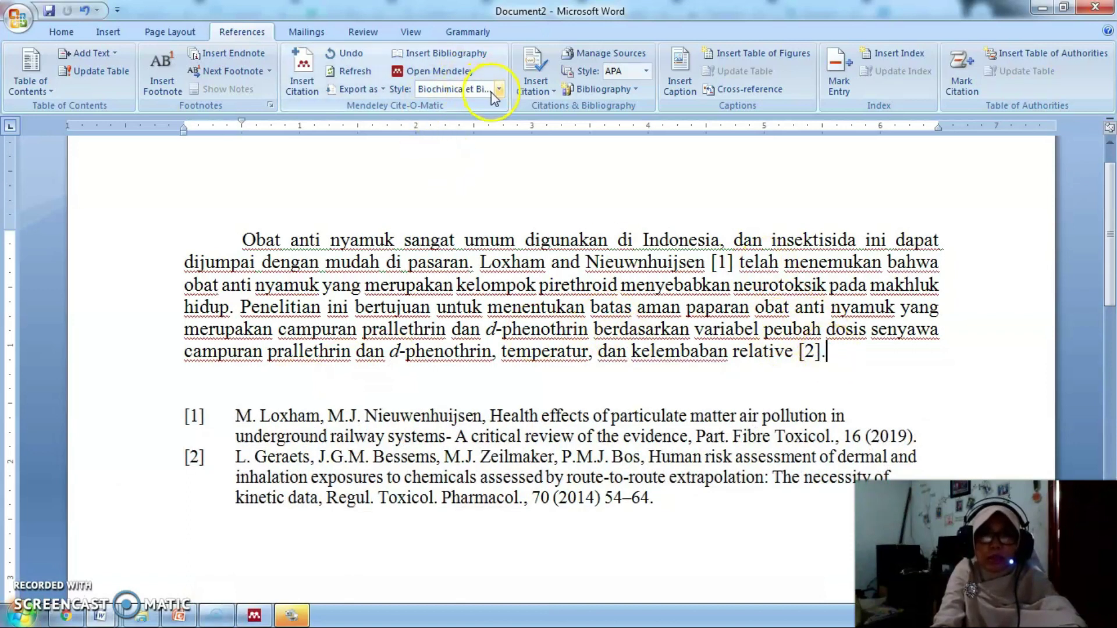